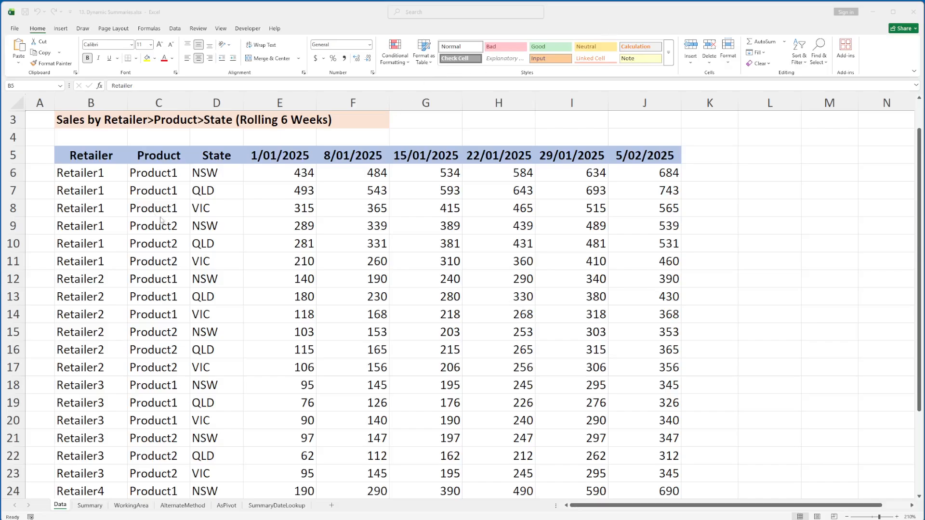
Examine the Retailer, Product and State columns on the Data sheet and the retailer totals on the Summary sheet.
click(93, 159)
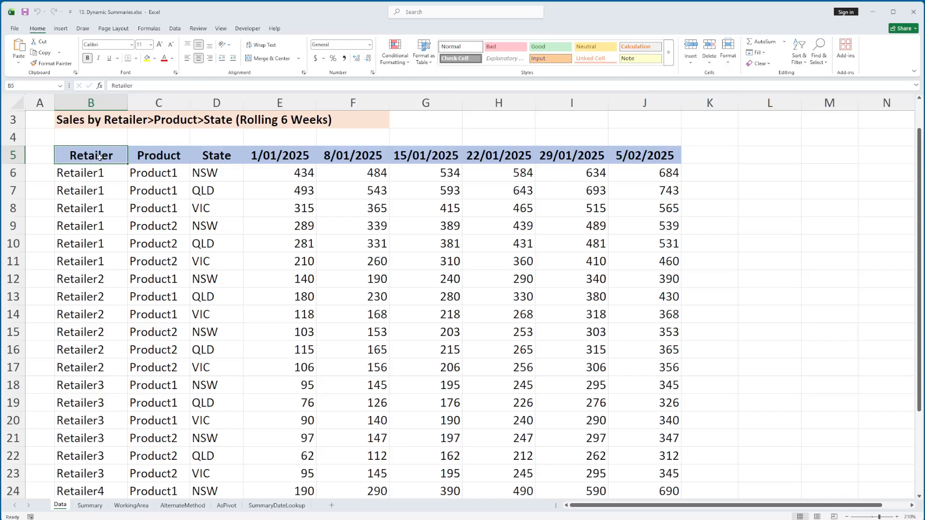
click(175, 158)
click(218, 157)
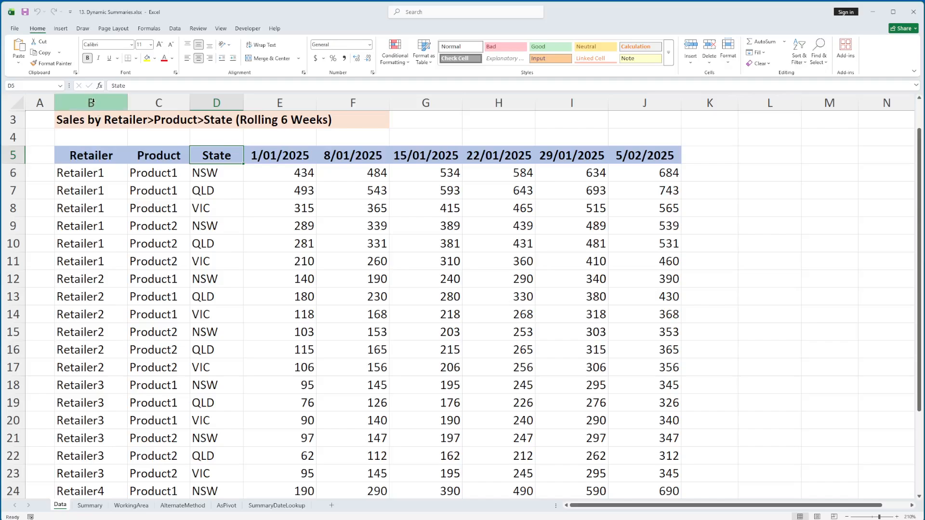
drag(91, 102, 208, 102)
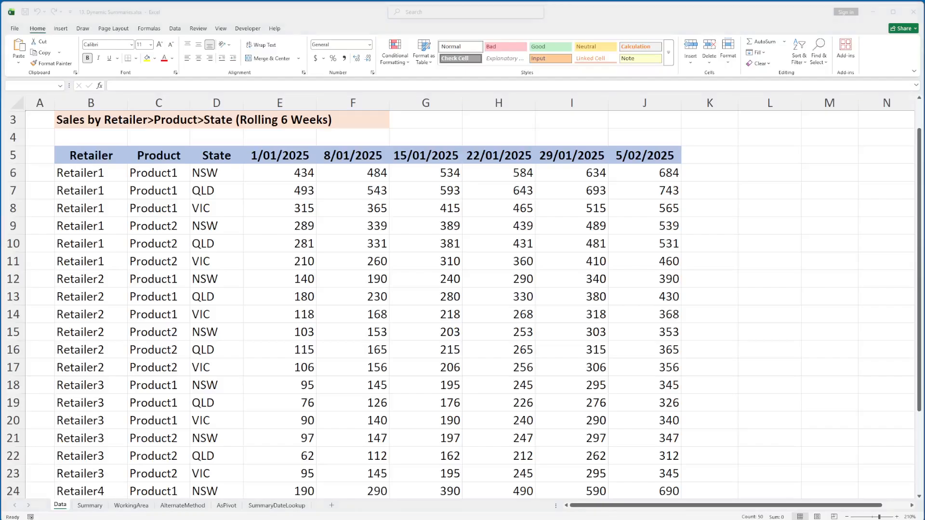
click(105, 103)
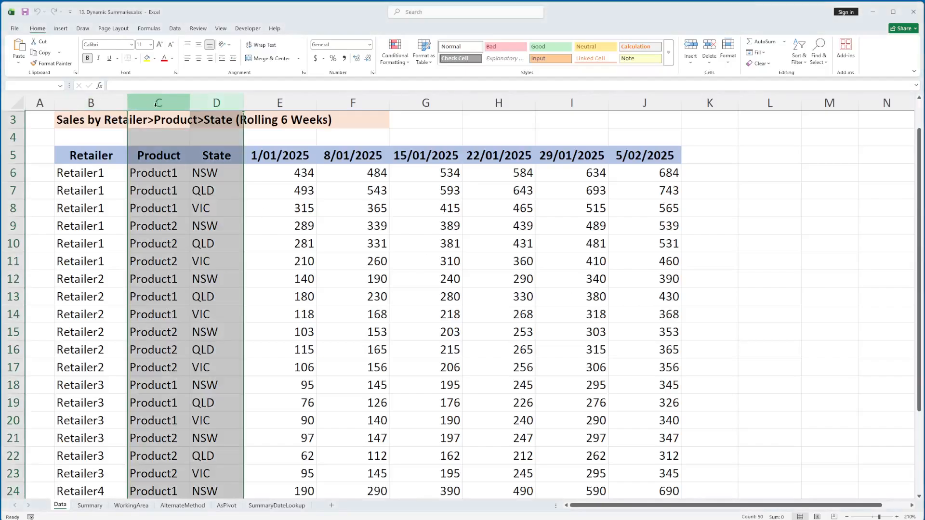
click(115, 102)
ctrl+click(216, 103)
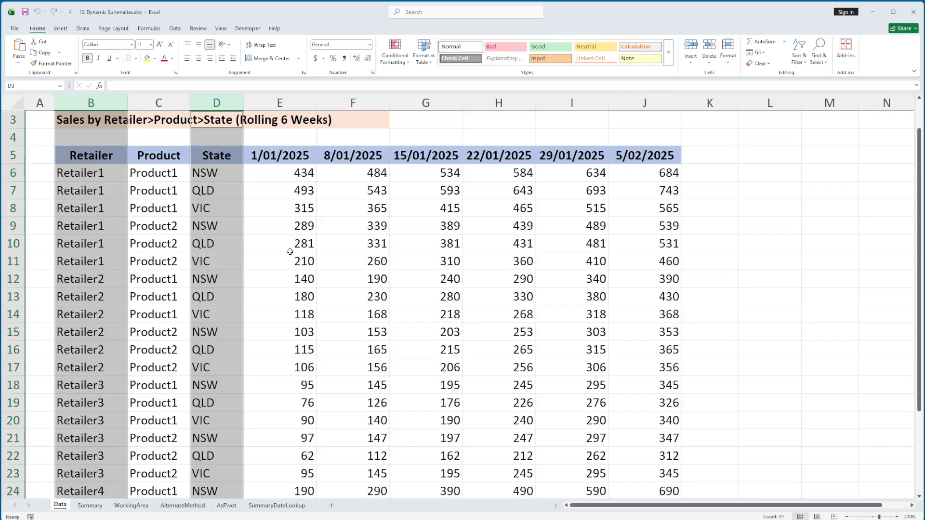
click(154, 174)
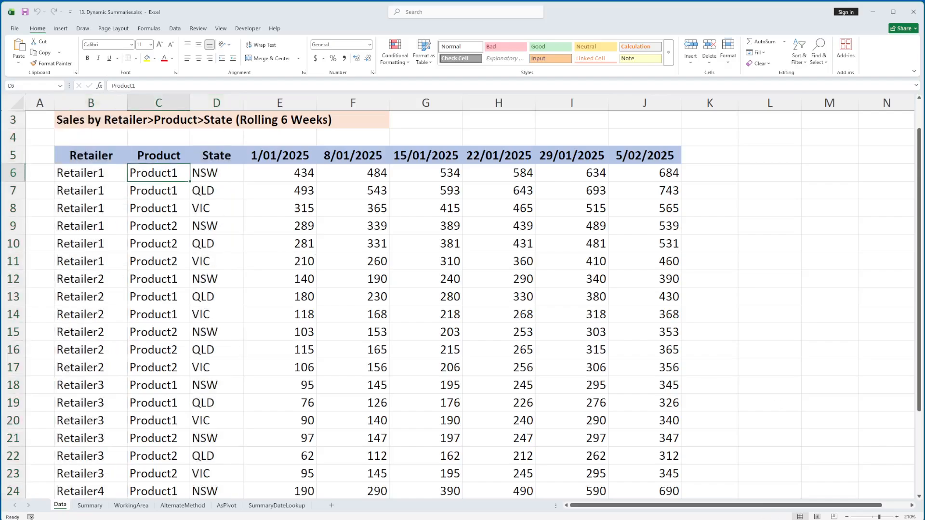
click(708, 23)
click(92, 506)
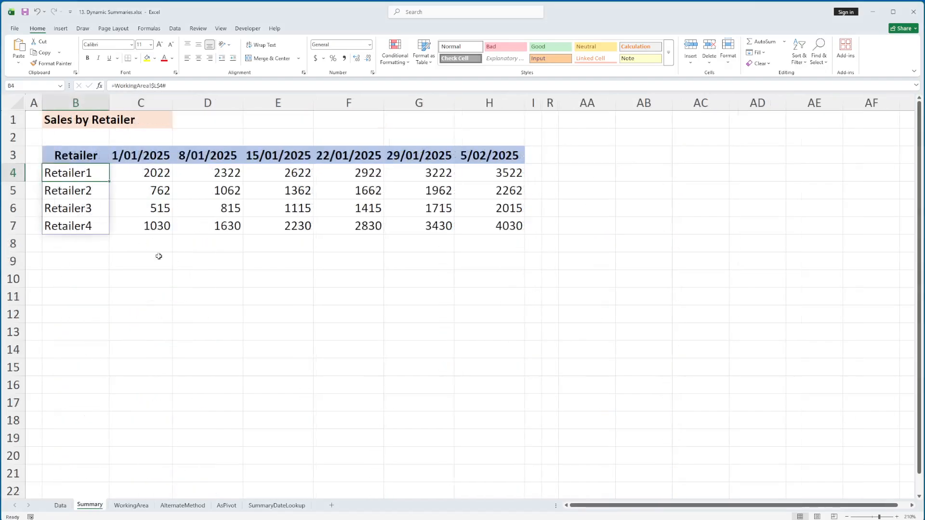
Copy the unique-retailer formula from L4 on the WorkingArea sheet into N4 as plain text, without its equals sign.
click(135, 505)
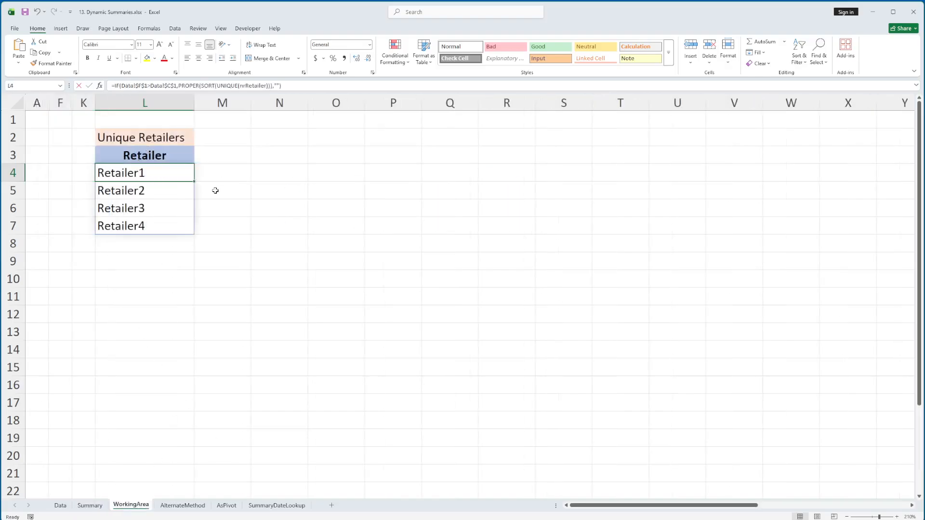
key(F2)
key(ctrl+c)
key(Escape)
key(Right)
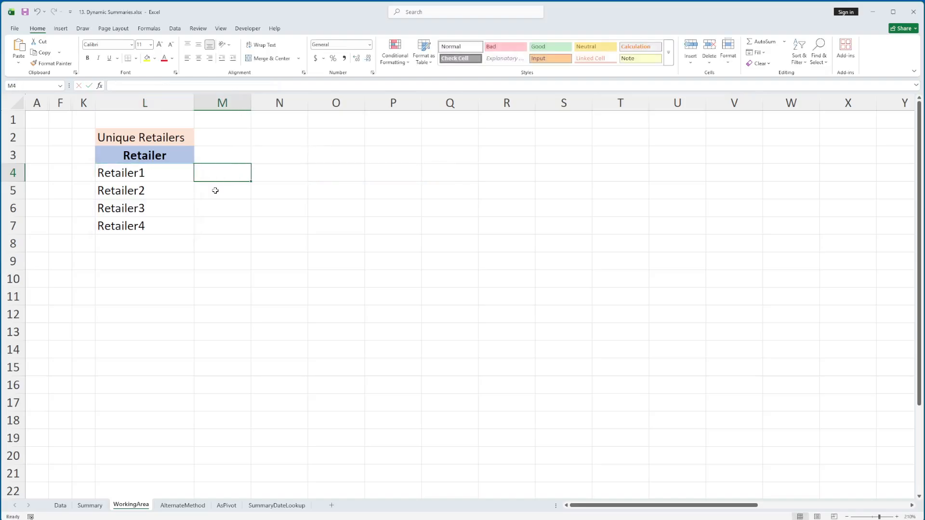
key(Right)
key(F2)
key(ctrl+v)
key(Home)
key(Delete)
key(Return)
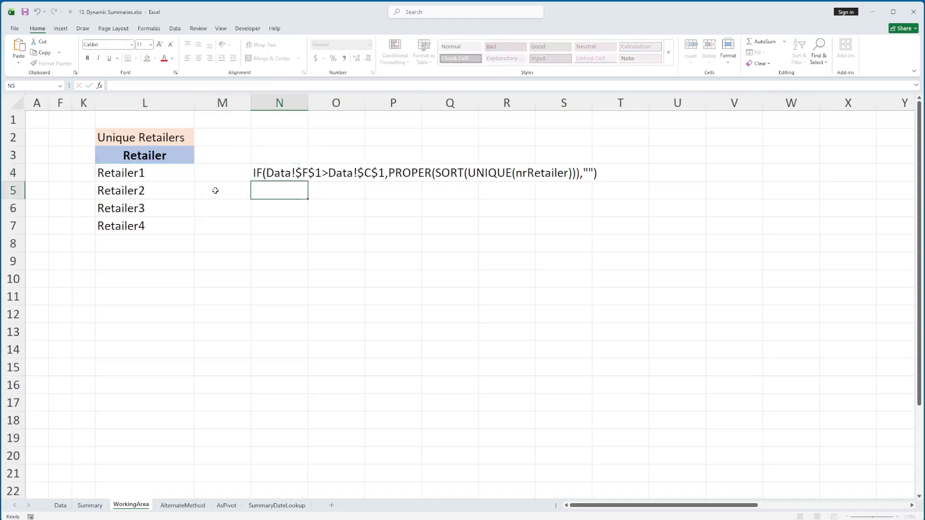
Examine the parts of the formula text in N4: the IF condition, nrRetailer, SORT and PROPER.
key(Up)
key(F2)
key(Home)
key(shift+Right)
key(shift+Right)
key(shift+Right)
key(shift+Right)
key(shift+Right)
key(shift+Right)
key(shift+Right)
key(shift+Right)
key(shift+Right)
key(shift+Right)
key(shift+Right)
key(shift+Right)
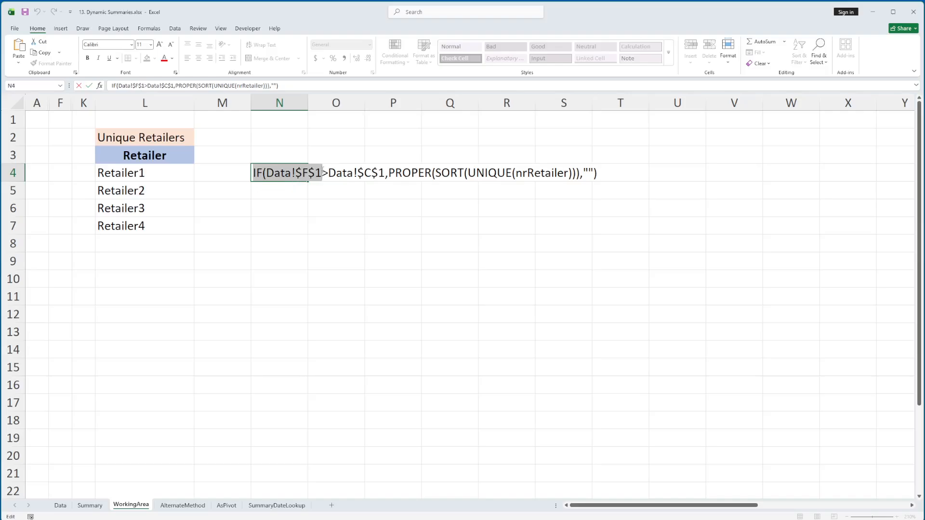
shift+click(380, 172)
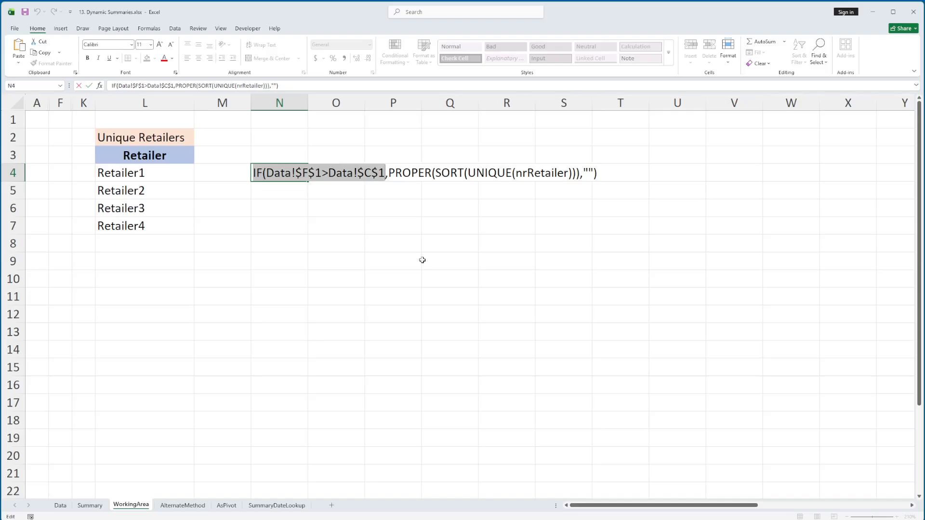
key(Right)
key(Right)
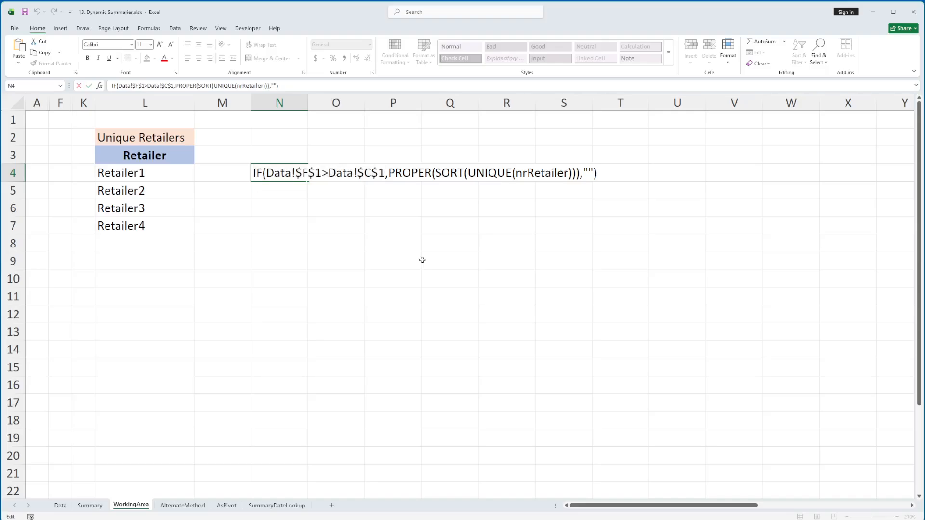
key(End)
key(Left)
double_click(541, 173)
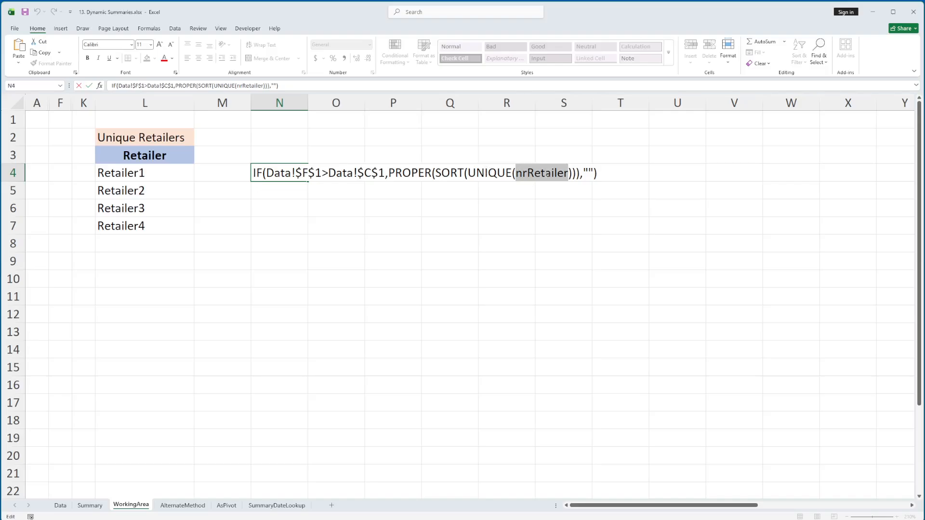
double_click(448, 173)
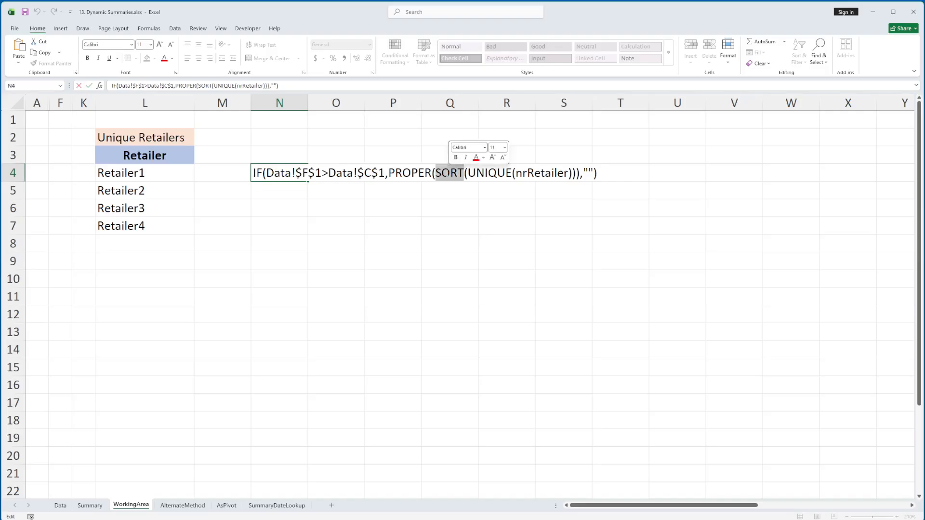
double_click(410, 173)
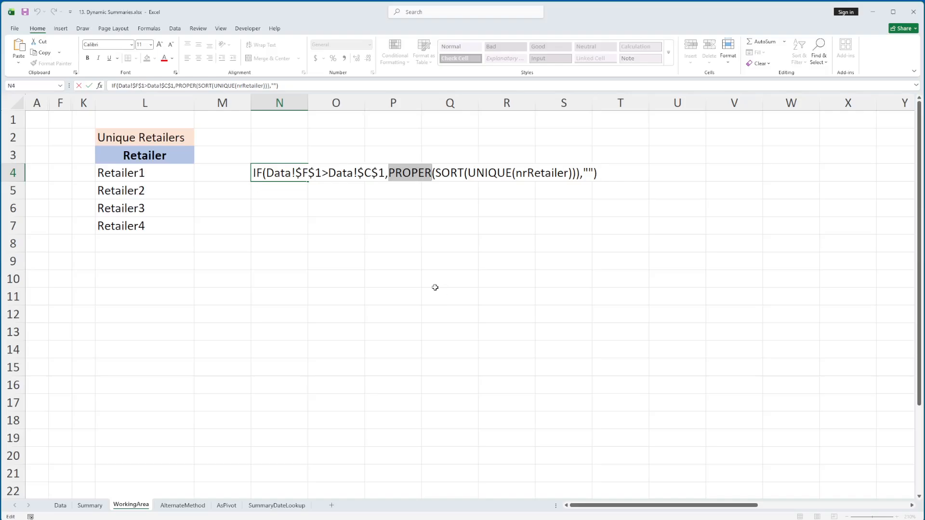
key(Escape)
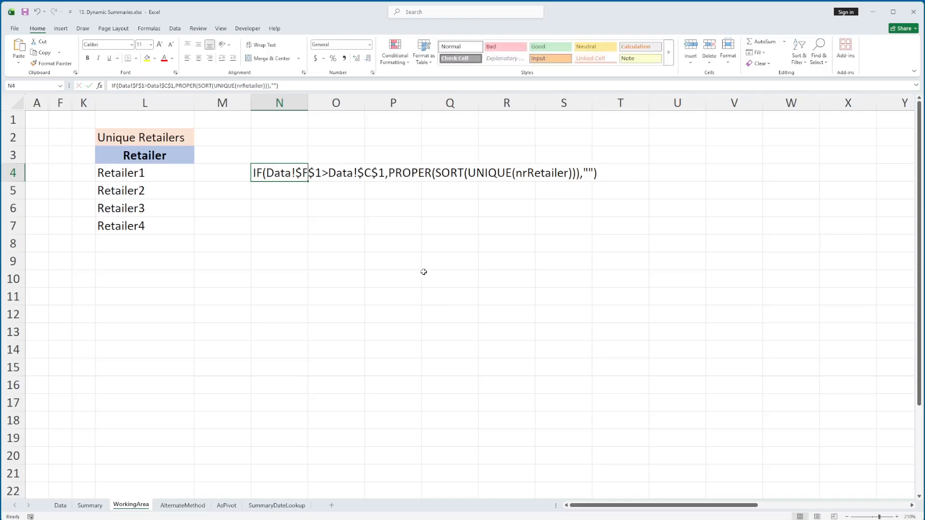
Delete the formula text from cell N4 on the WorkingArea sheet.
key(Up)
key(Down)
key(Delete)
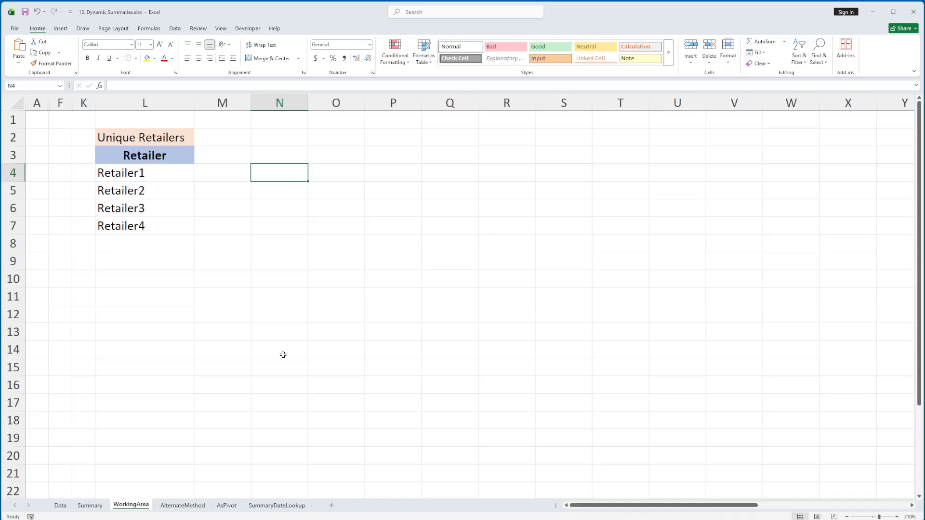
Replace the retailer list formula in B4 of the Summary sheet with the spill reference =WorkingArea!L4# and review it.
click(81, 507)
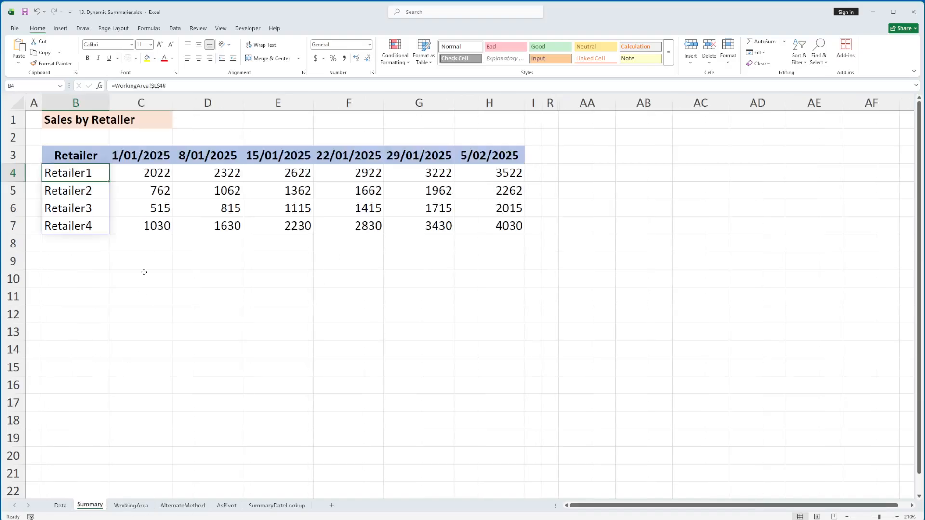
key(Delete)
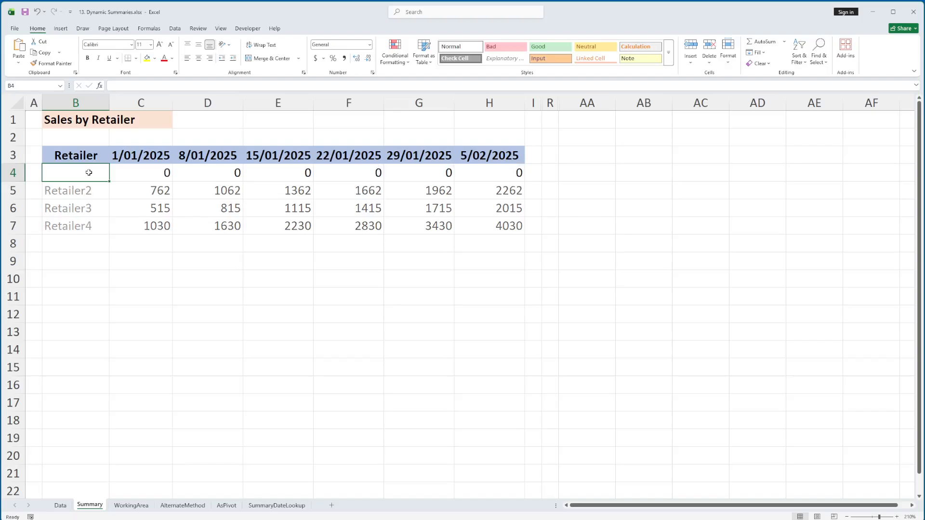
text(=)
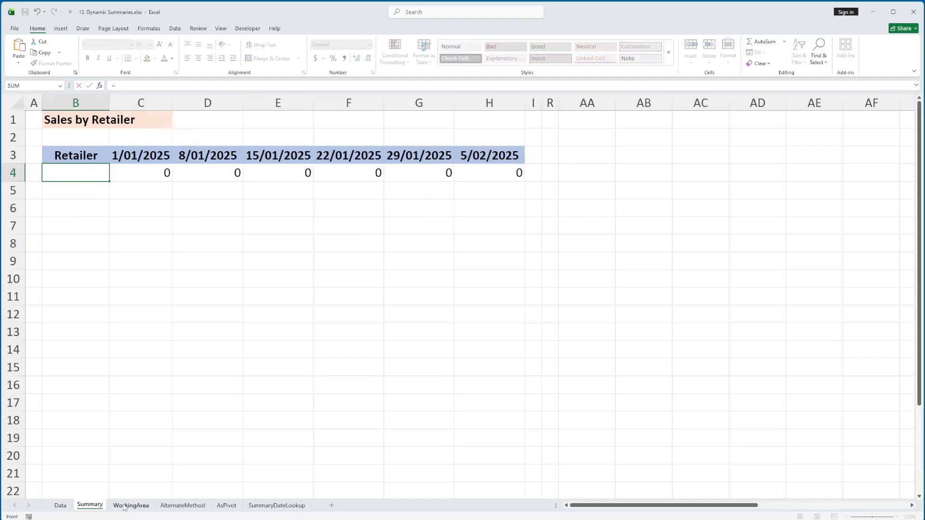
click(124, 507)
click(142, 175)
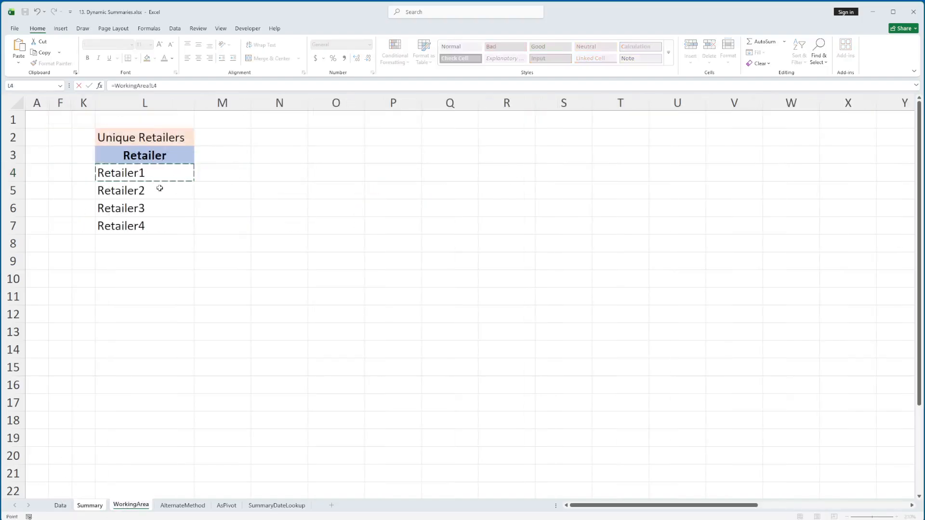
text(#)
key(Return)
key(Up)
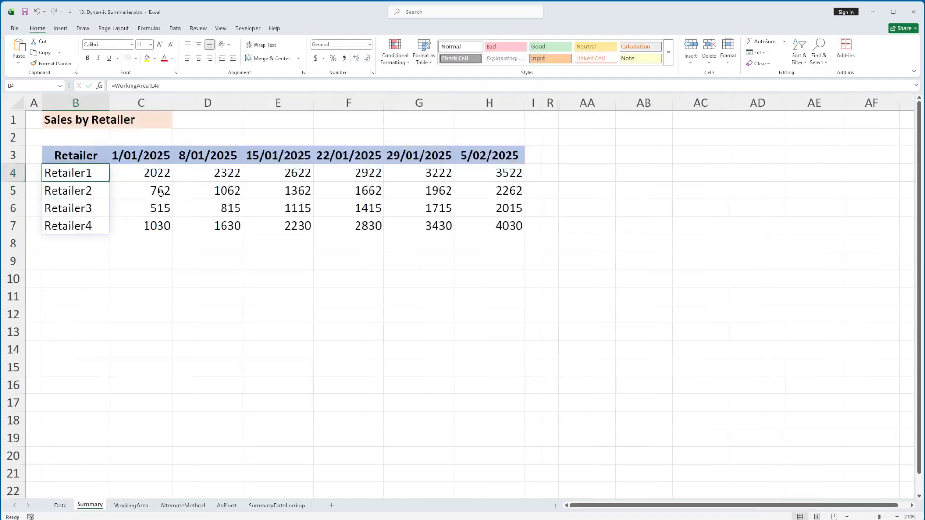
key(F2)
key(shift+Home)
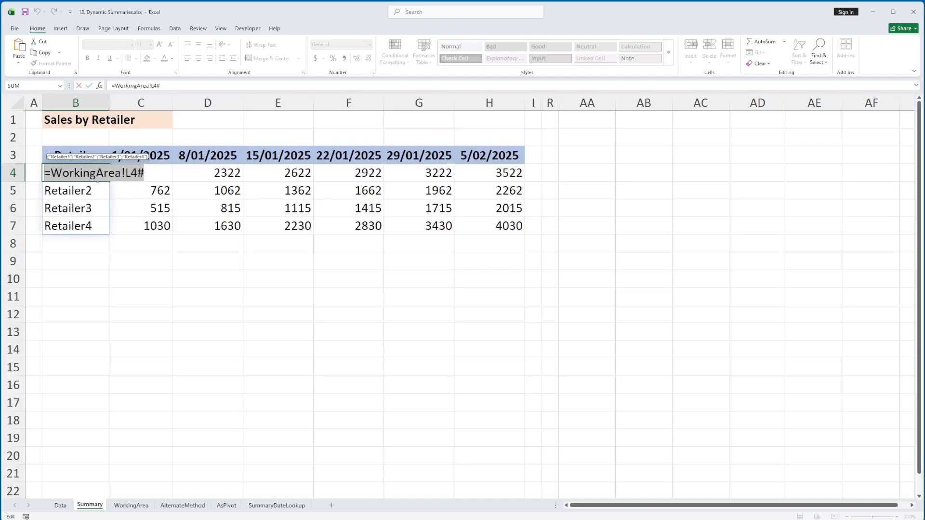
key(Escape)
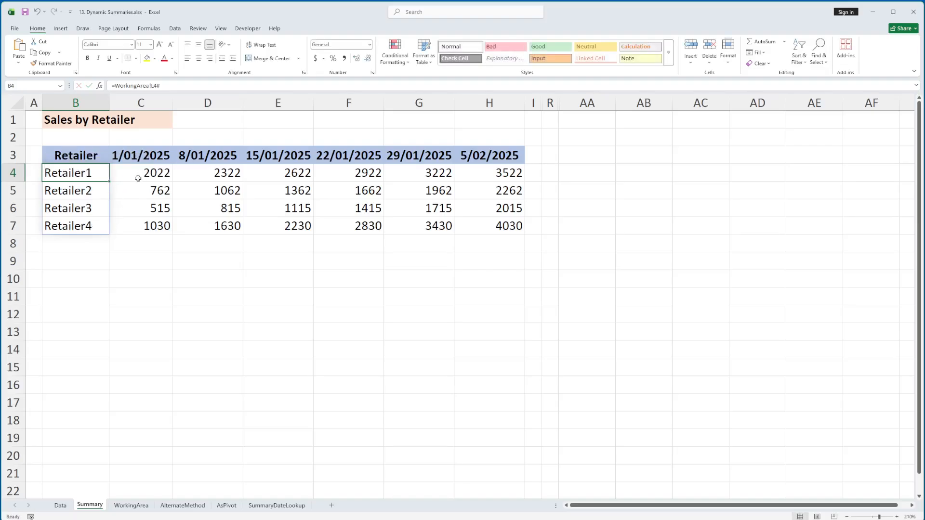
Replace the date headers starting at C3 of the Summary sheet with the formula =Data!E5:J5.
click(137, 154)
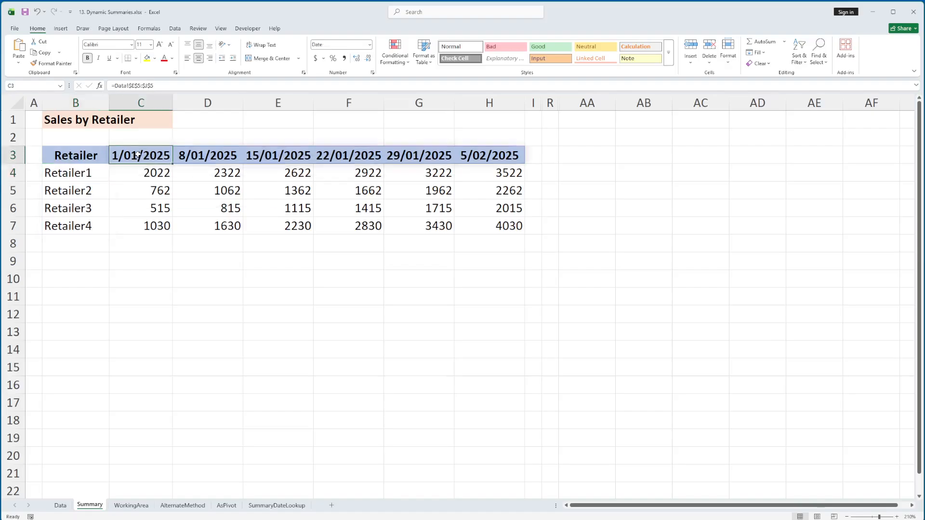
shift+click(510, 157)
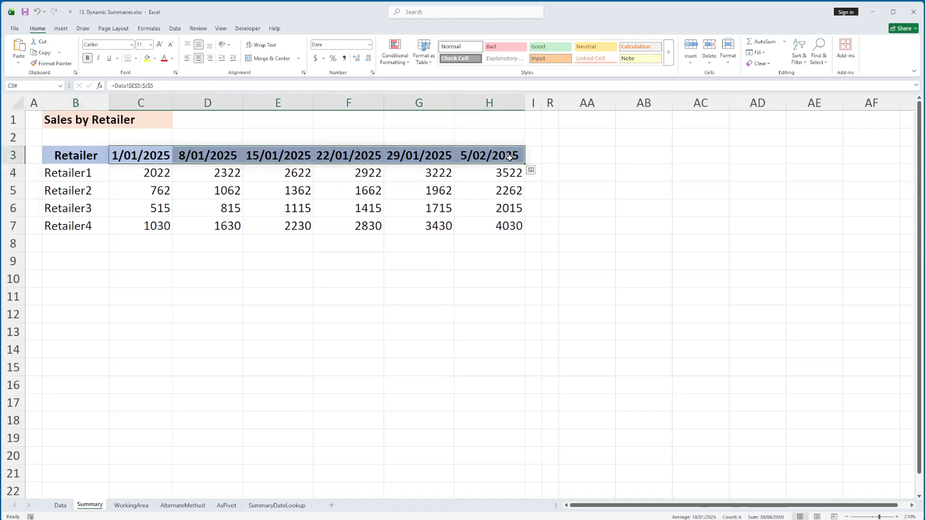
key(Delete)
text(=)
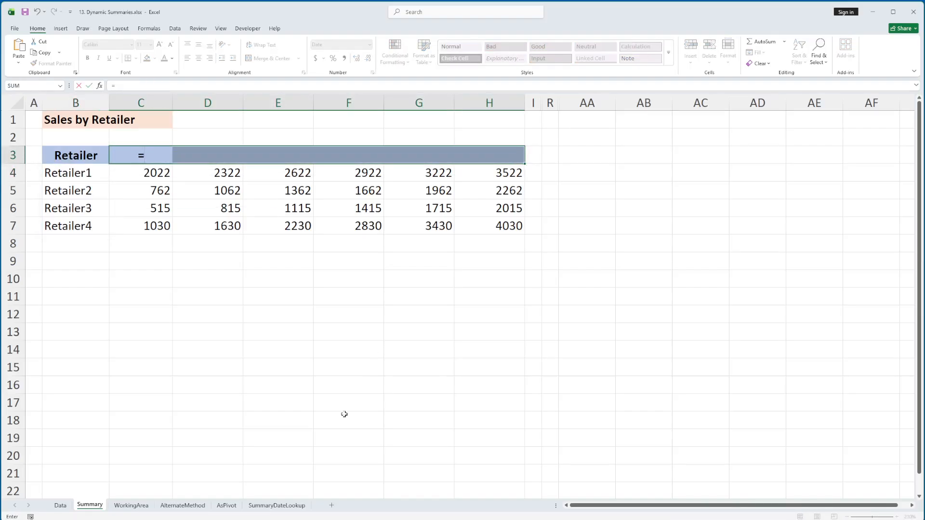
click(60, 505)
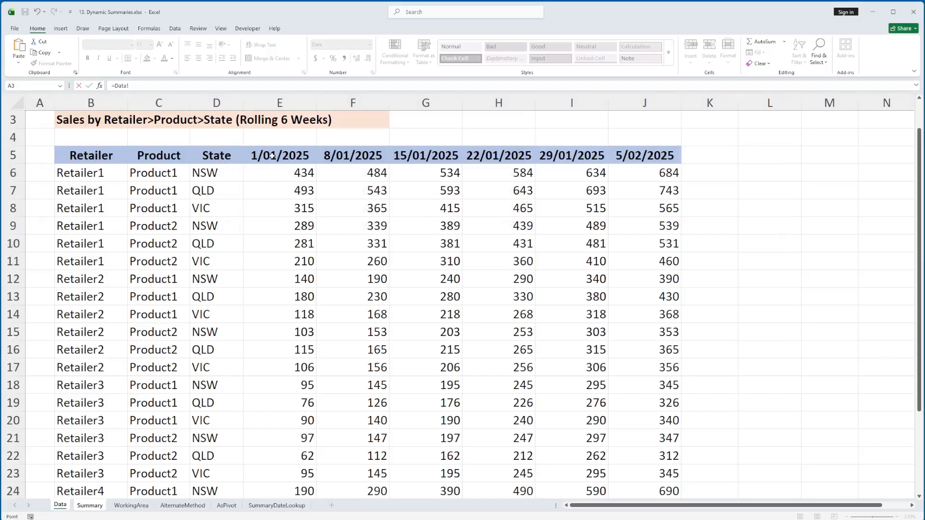
drag(272, 155, 635, 155)
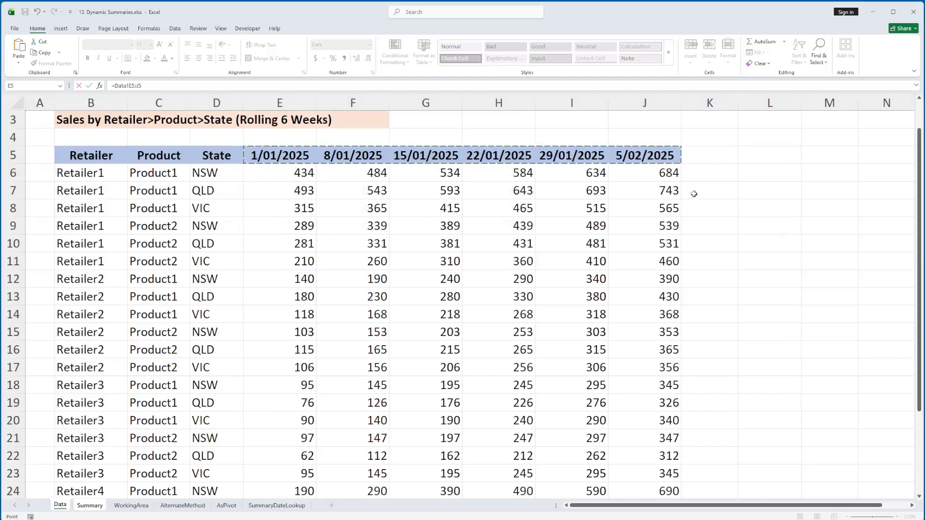
key(Return)
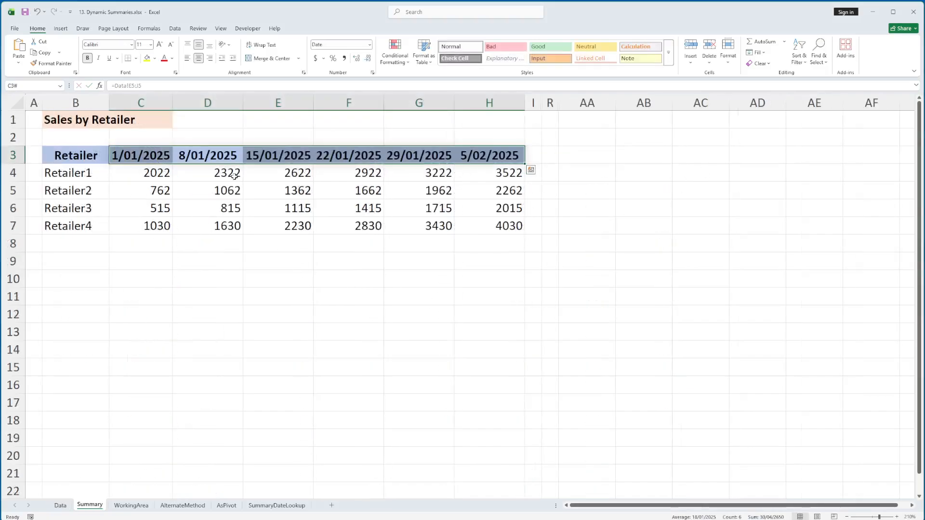
Clear C4 on the Summary sheet and begin a SUMIF formula there with Data!$B:$B as the criteria range.
click(144, 173)
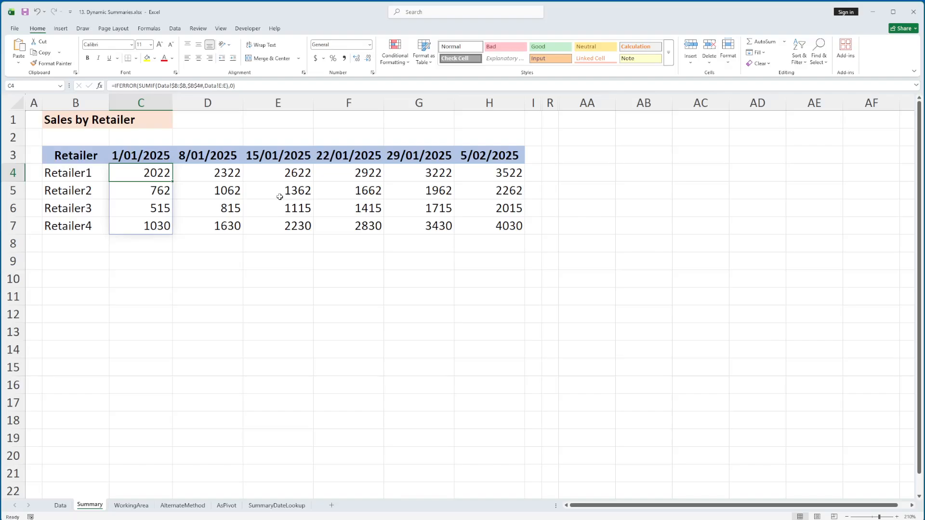
key(Delete)
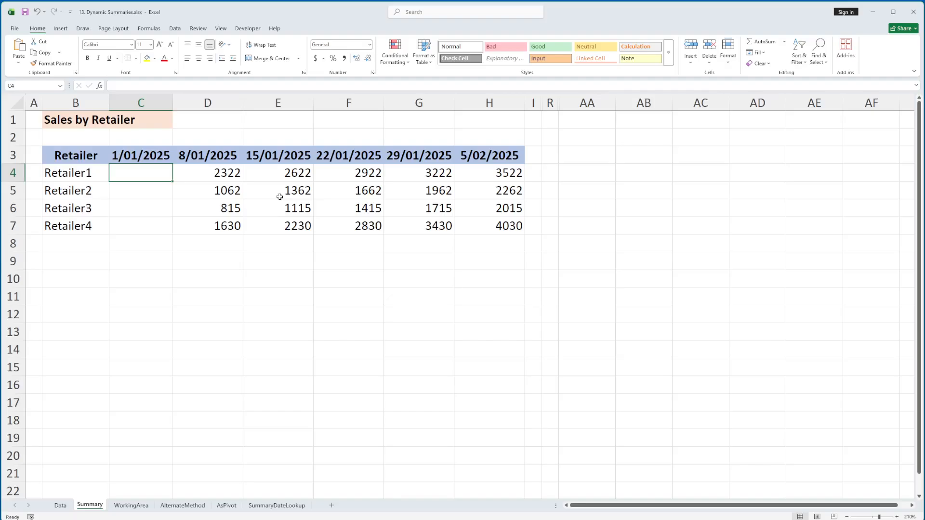
text(=sum)
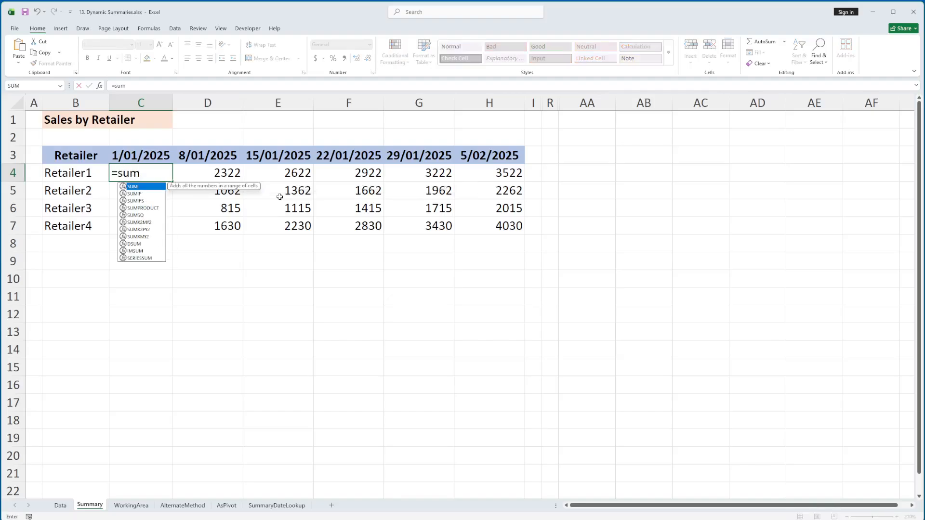
text(if()
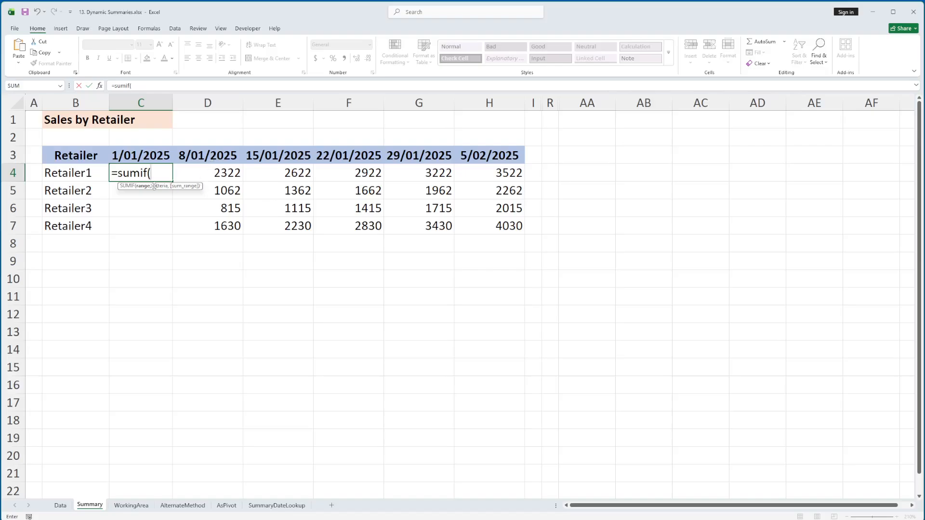
click(59, 506)
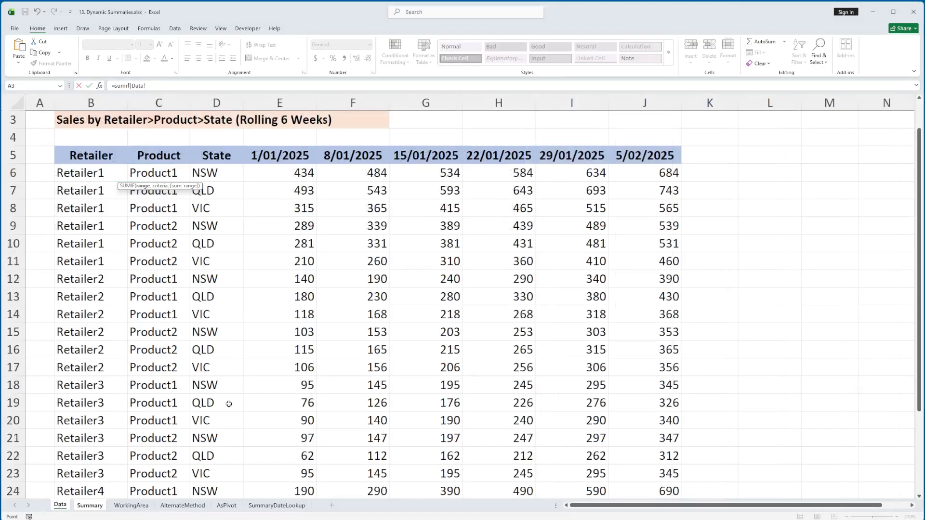
click(101, 100)
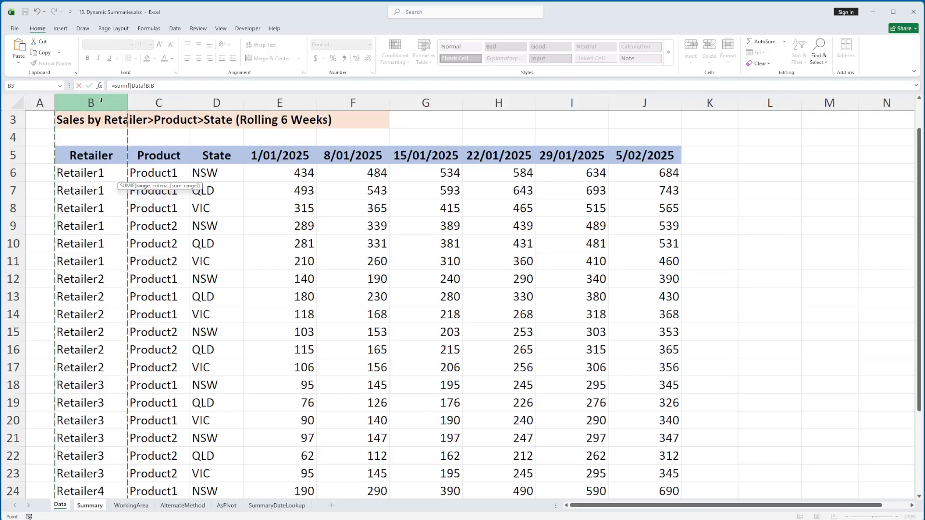
key(F4)
text(,)
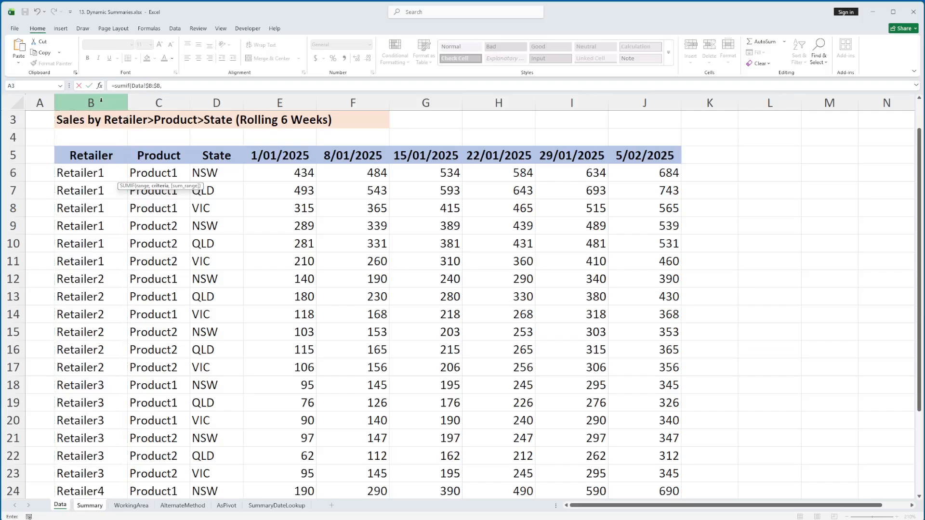
Set the SUMIF criteria to the absolute spill reference $B$4# for the retailer list, without the Summary sheet prefix.
click(90, 505)
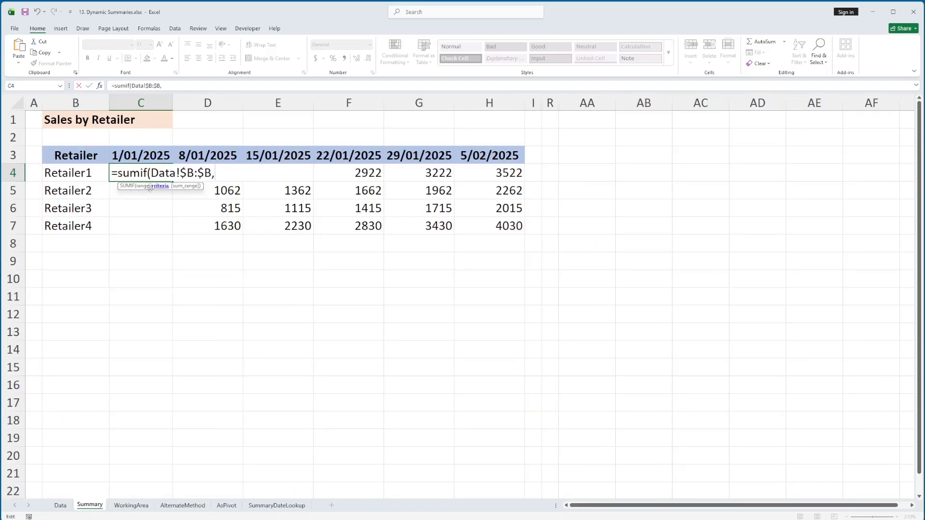
click(88, 172)
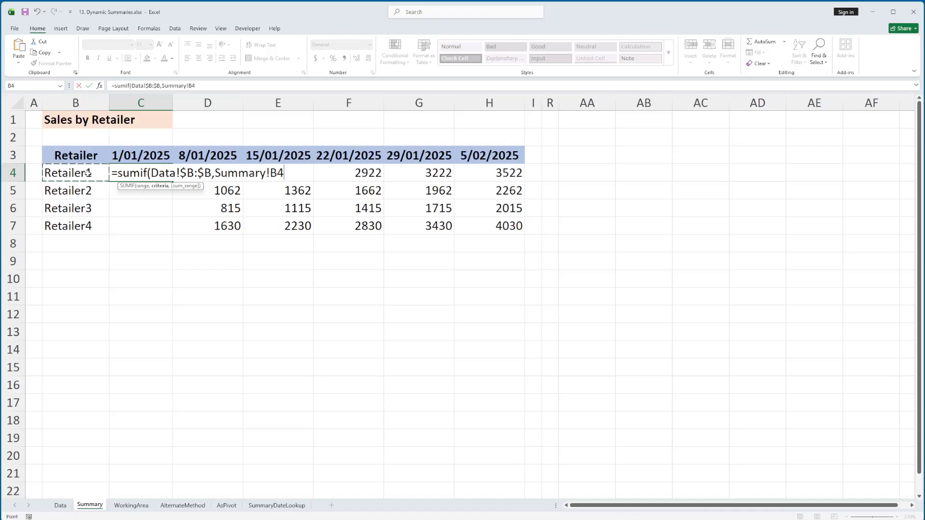
text(#)
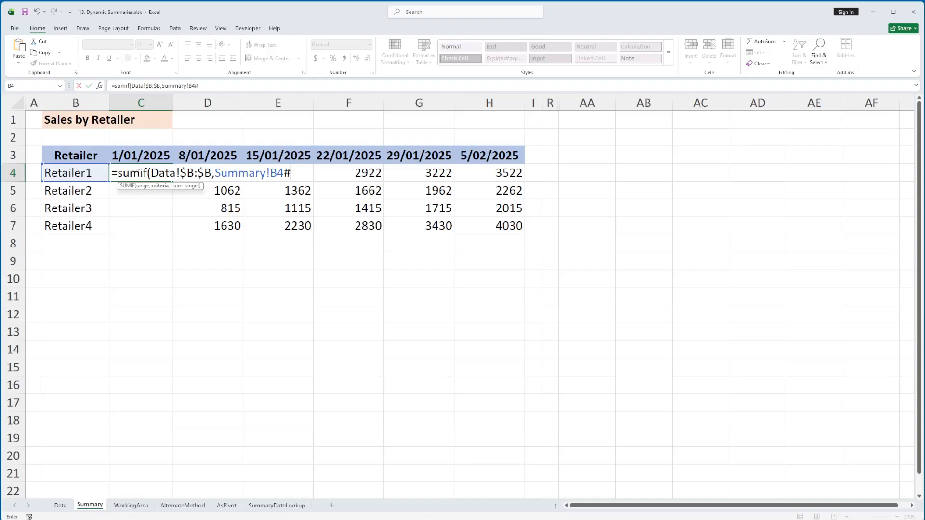
drag(214, 172, 272, 175)
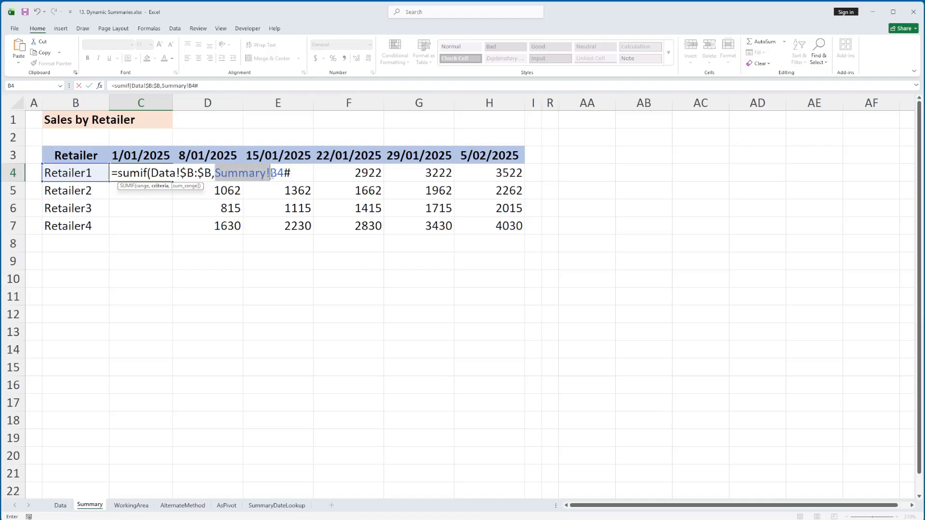
key(Delete)
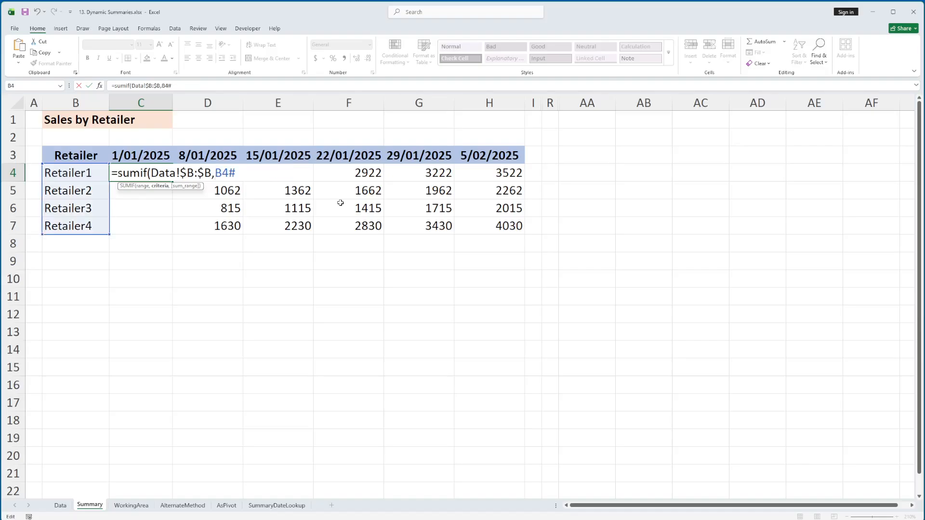
key(F4)
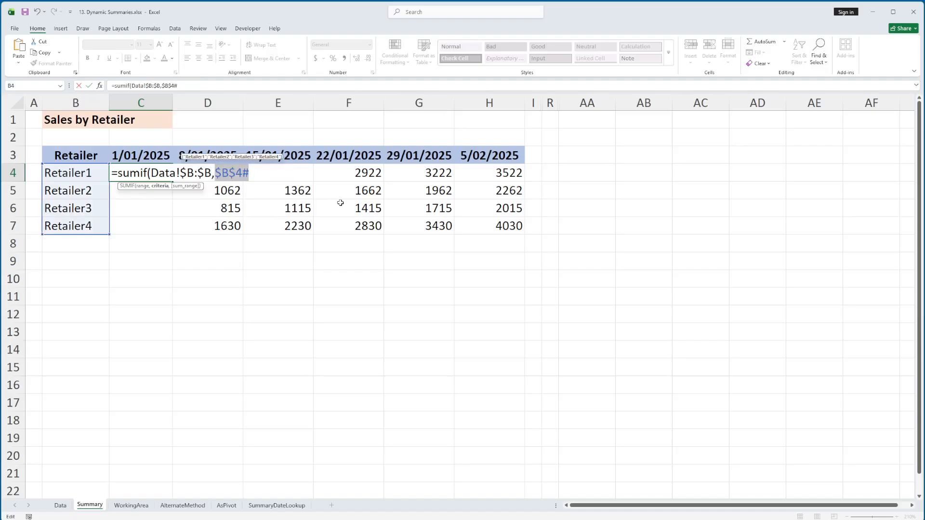
key(Right)
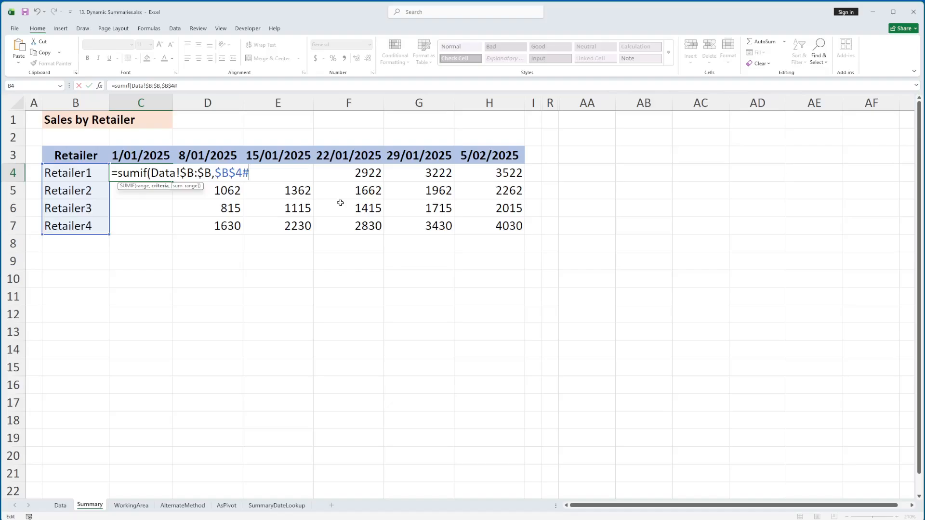
text(,)
Complete the SUMIF formula in C4 with column Data!E:E as the sum range.
click(60, 505)
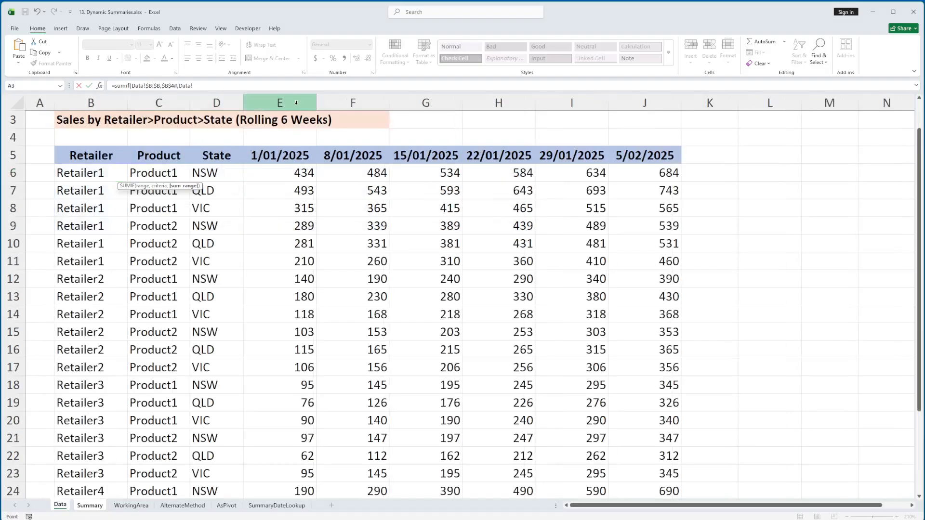
click(295, 102)
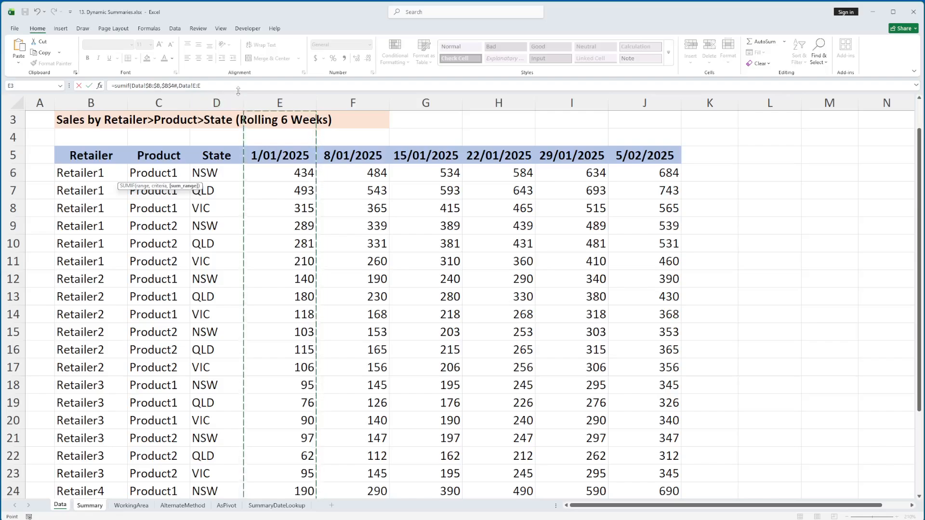
text())
key(Return)
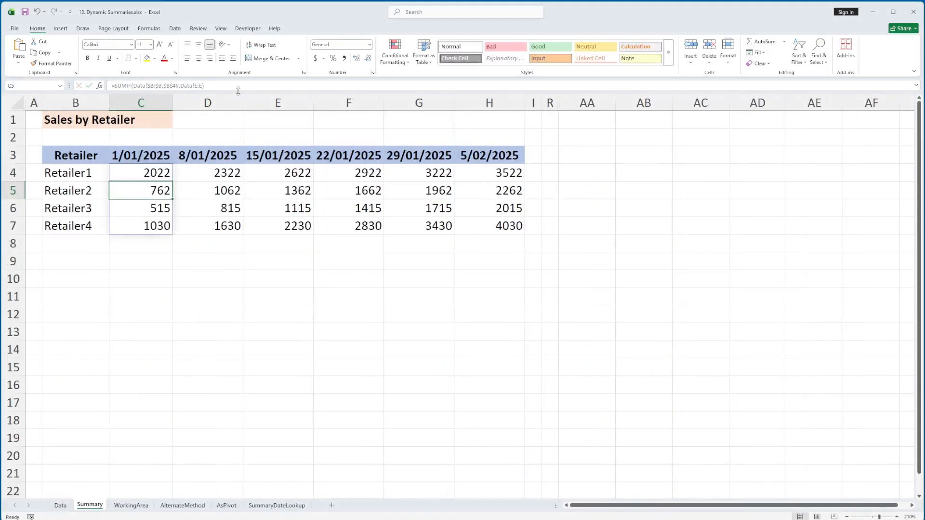
Wrap the SUMIF formula in C4 in IFERROR with 0 as the error value and review the full formula.
click(159, 172)
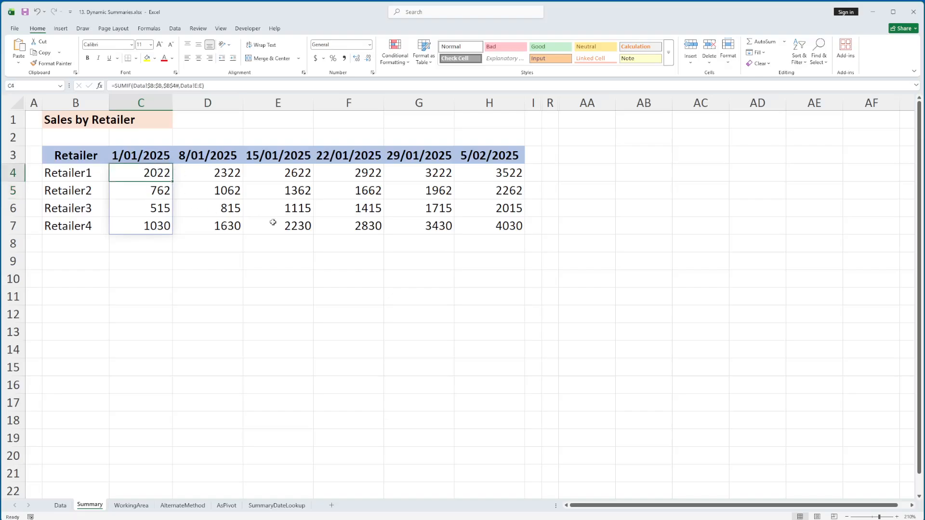
key(F2)
text(iferror()
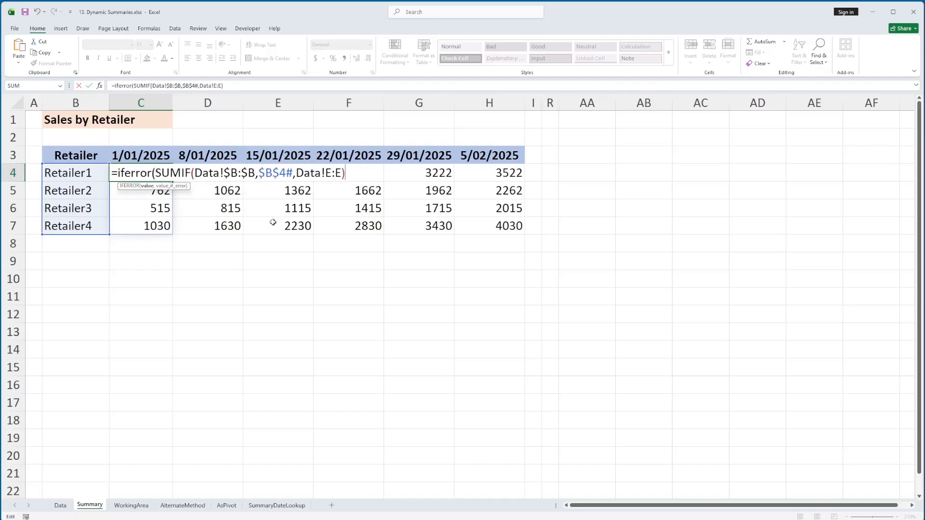
text(,0))
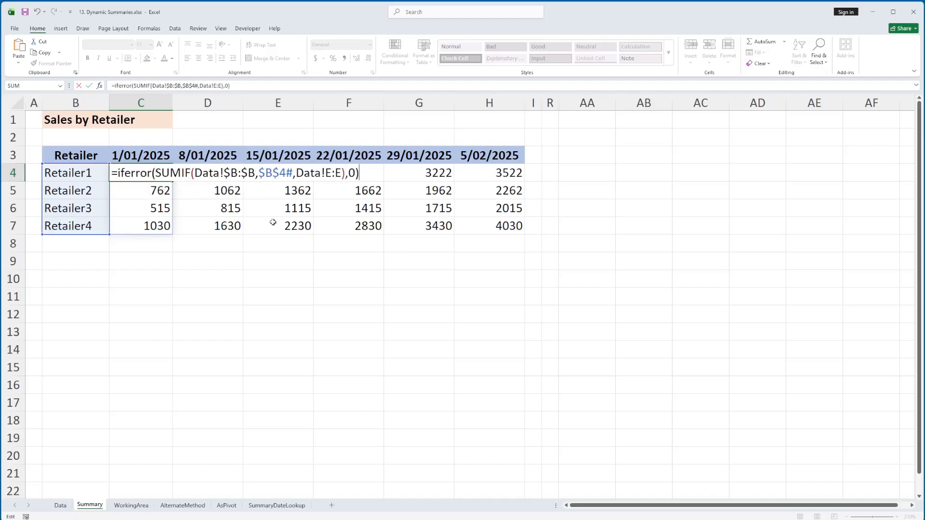
key(Return)
key(Up)
key(F2)
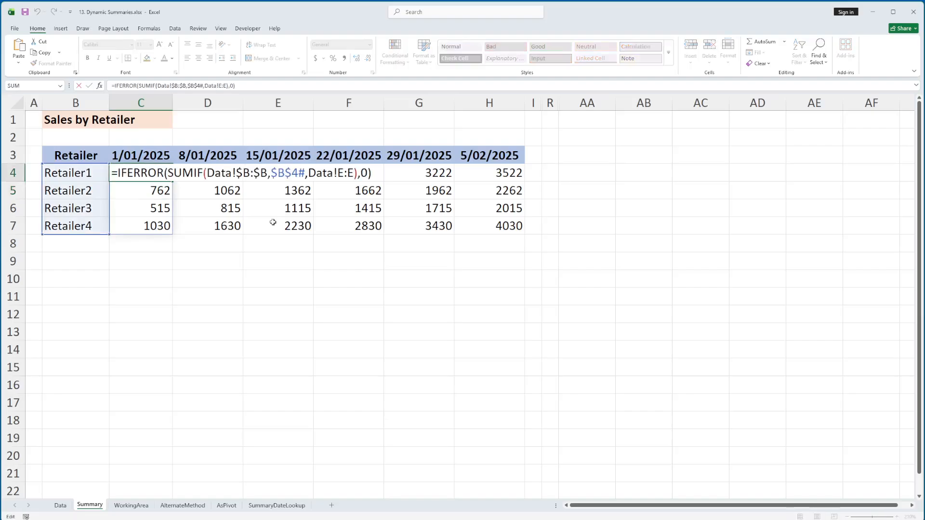
key(shift+Home)
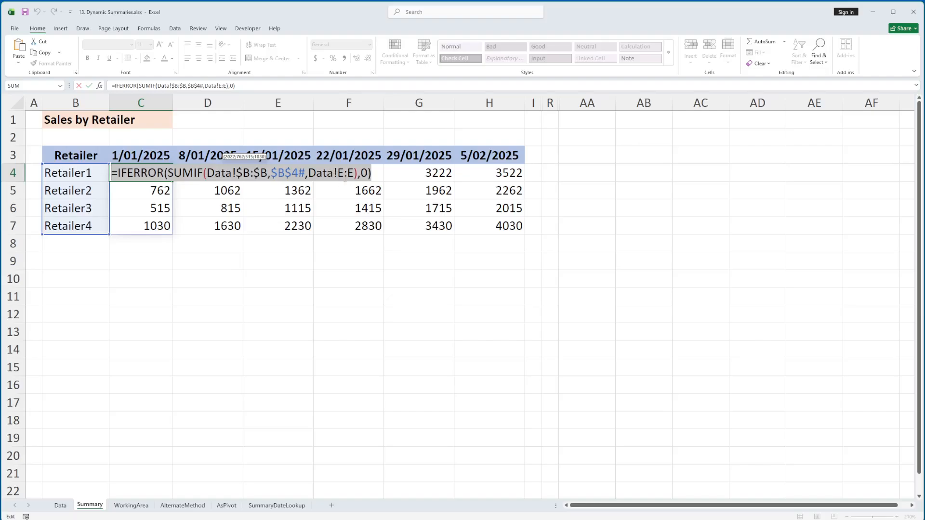
key(Return)
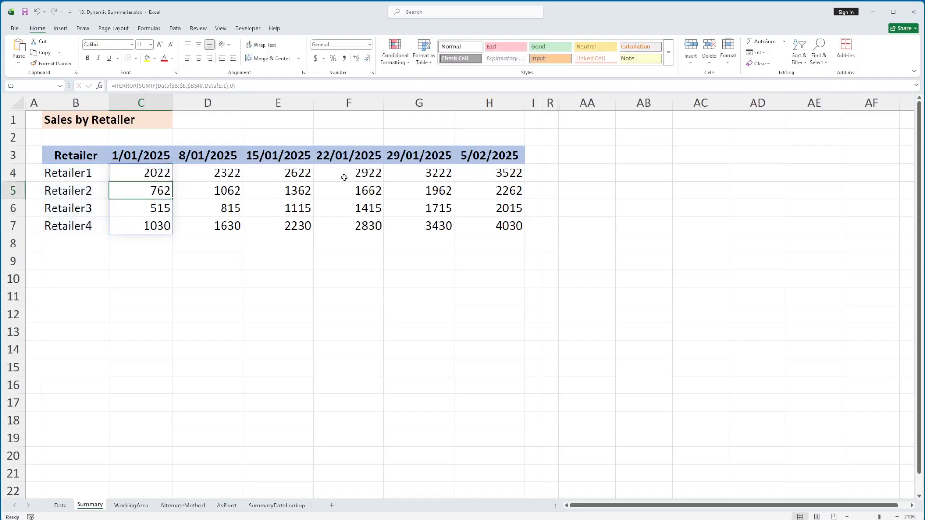
Copy the formula from C4 across D4:H4 to fill the remaining date columns.
key(Up)
key(ctrl+c)
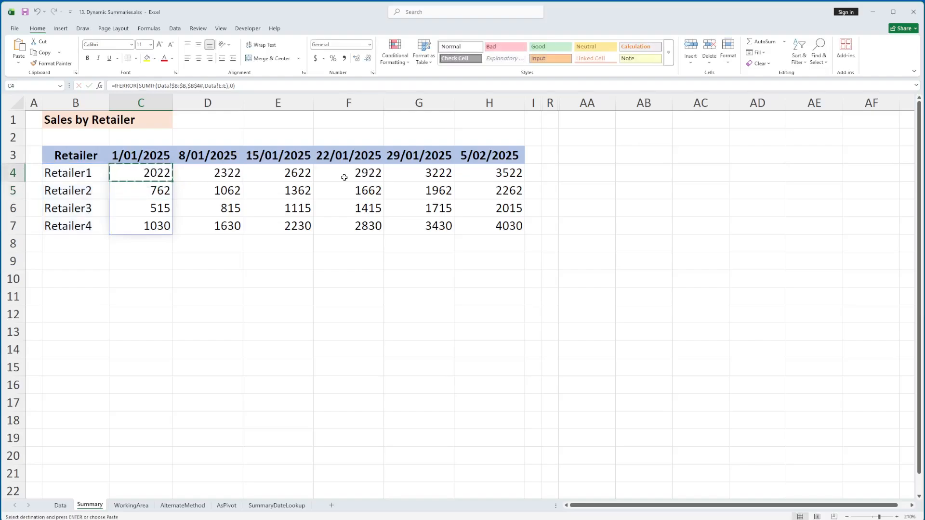
key(Right)
key(shift+Right)
key(shift+Right)
key(shift+Right)
key(shift+Right)
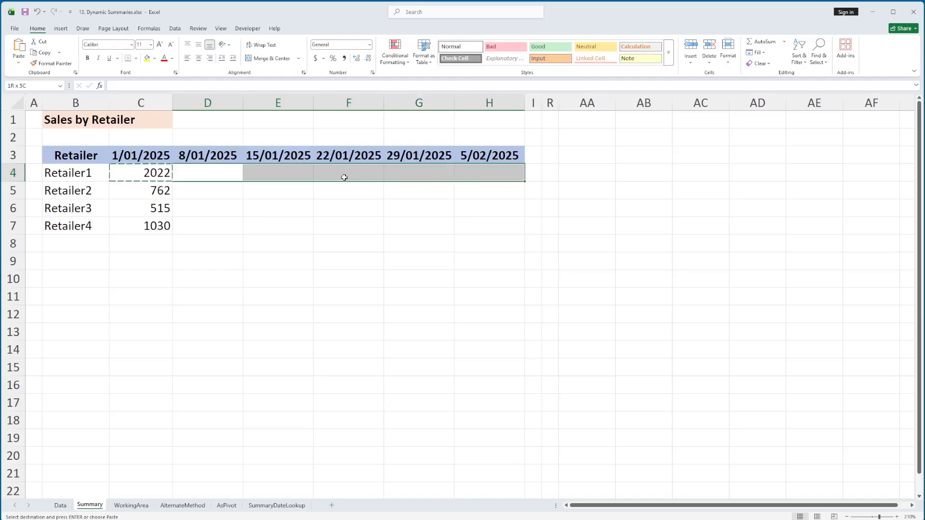
key(ctrl+v)
click(235, 226)
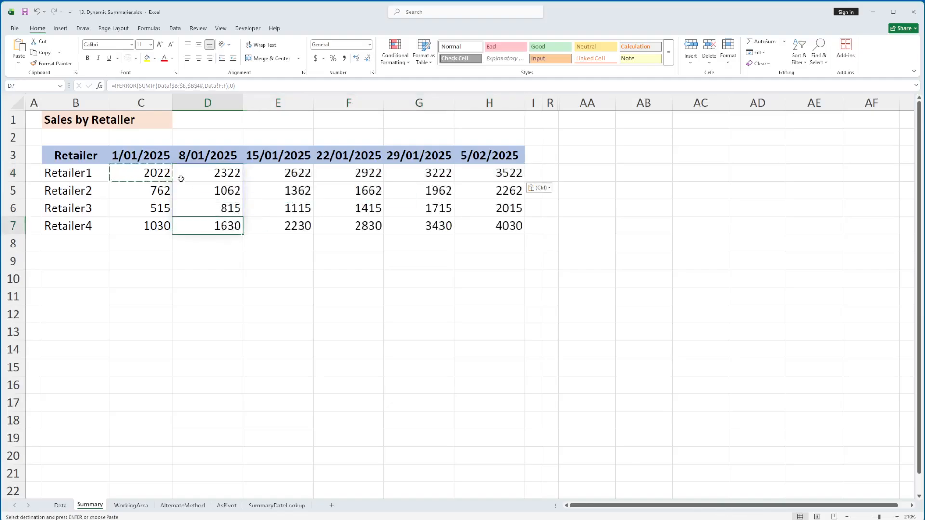
key(Escape)
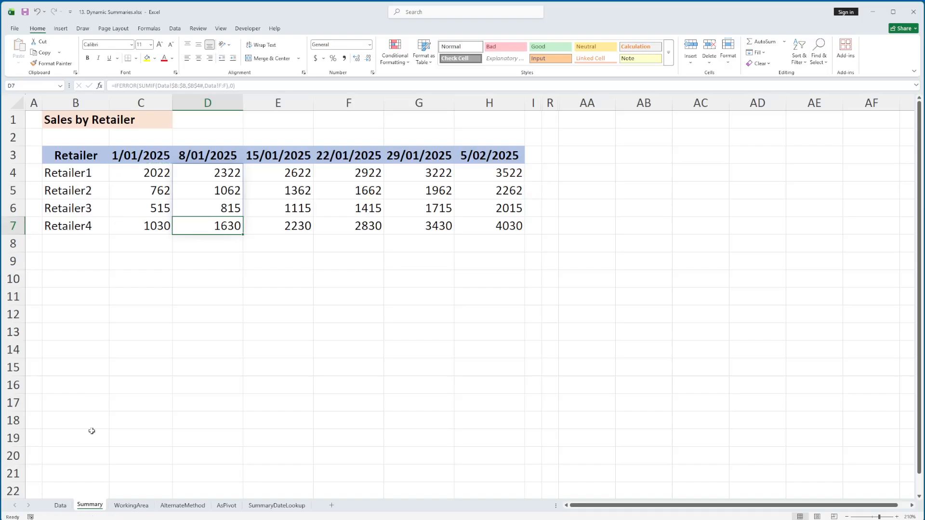
Duplicate the last Data sheet record, B29:J29, into row 30 directly below it.
click(60, 504)
click(121, 443)
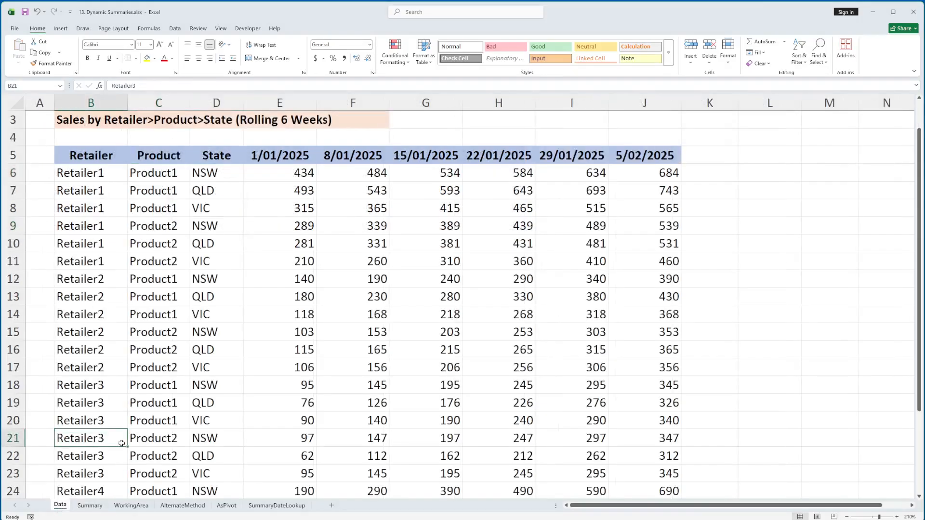
key(ctrl+Down)
key(End)
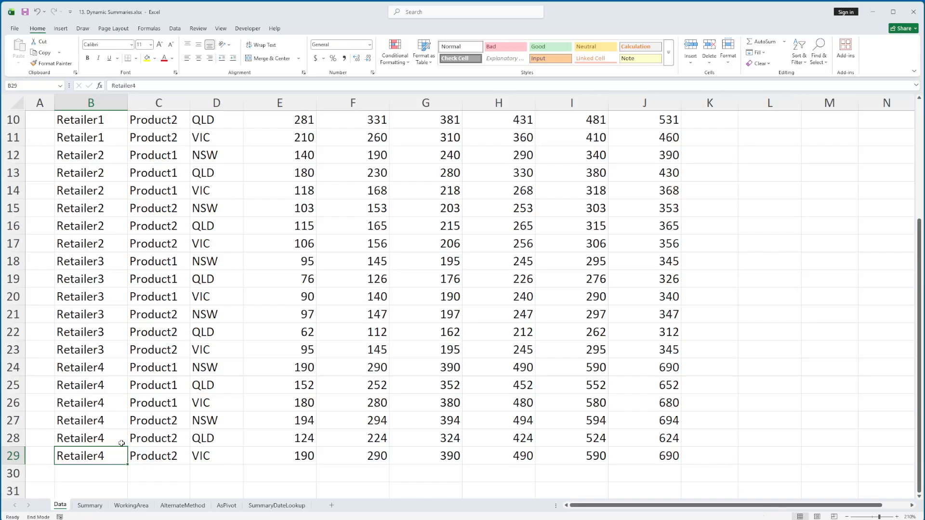
key(shift+Right)
key(ctrl+c)
key(Down)
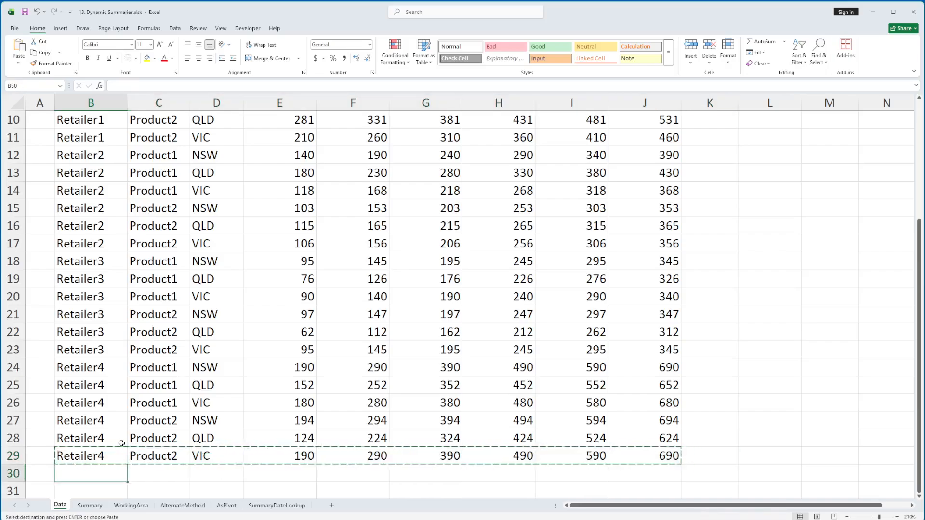
key(ctrl+v)
key(Escape)
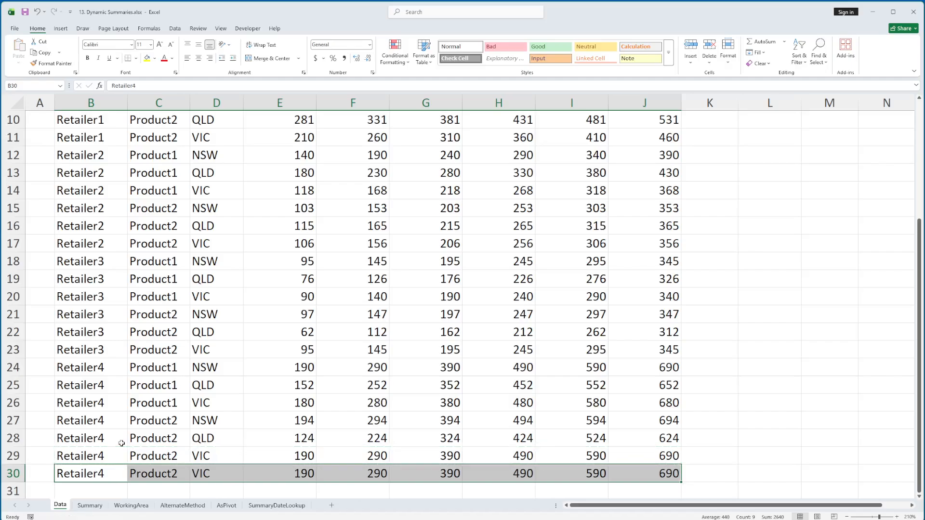
Change the retailer name in cell B30 to Retailer5.
key(F2)
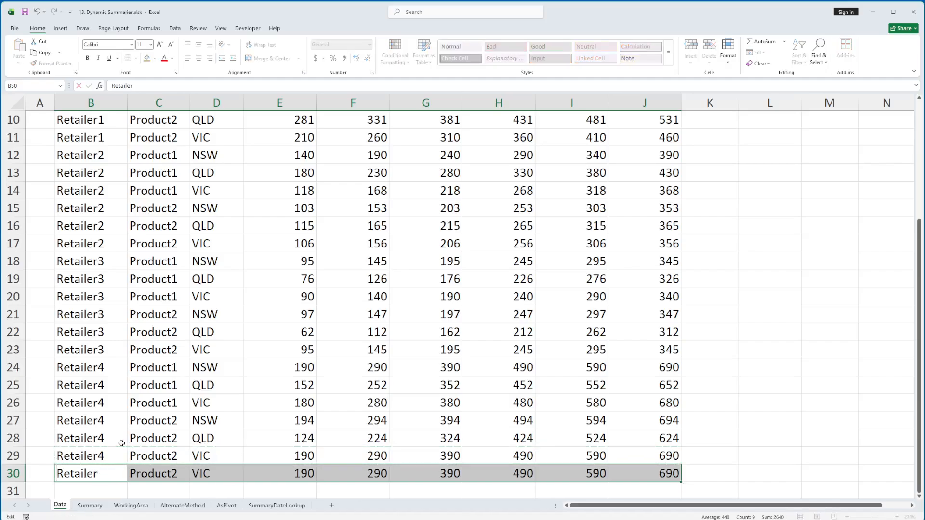
key(Return)
key(Up)
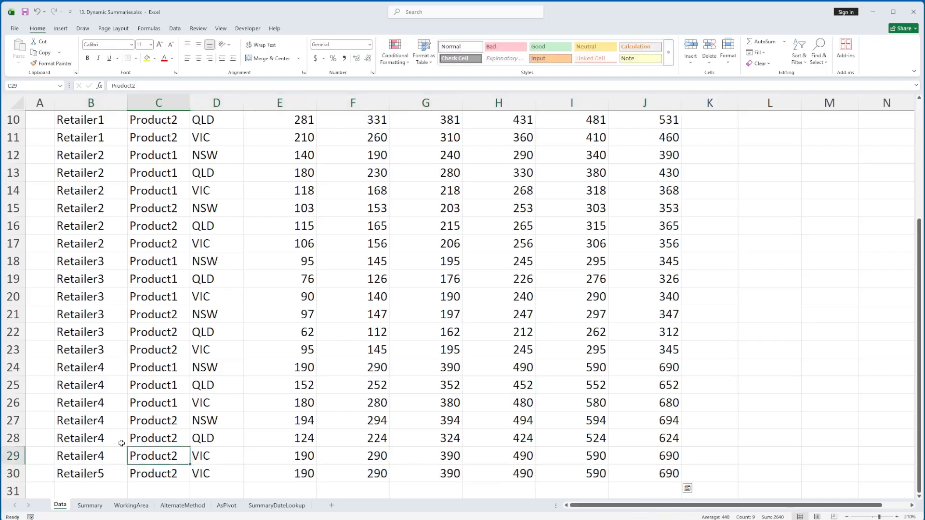
Check row 8 of the Summary sheet for the added retailer's name and its totals by date.
key(ctrl+Page_Down)
click(90, 246)
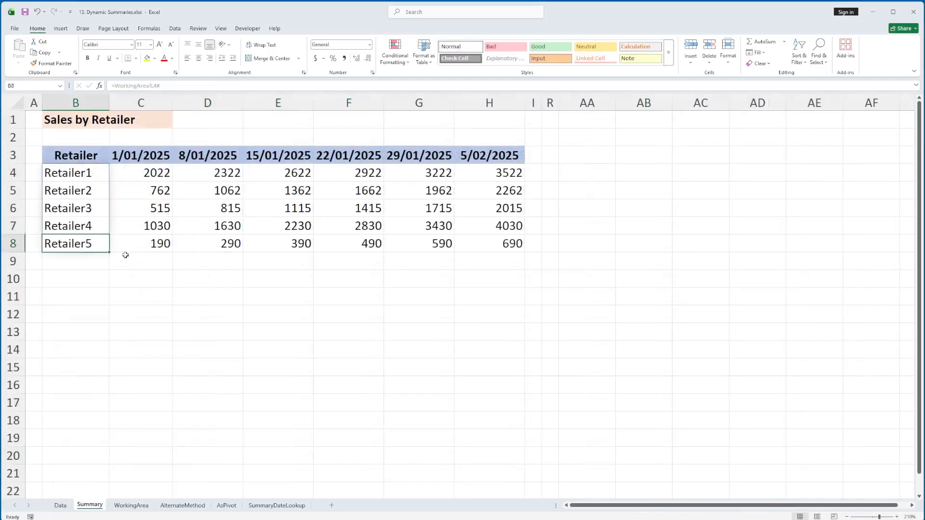
click(140, 247)
click(208, 248)
click(275, 257)
key(Up)
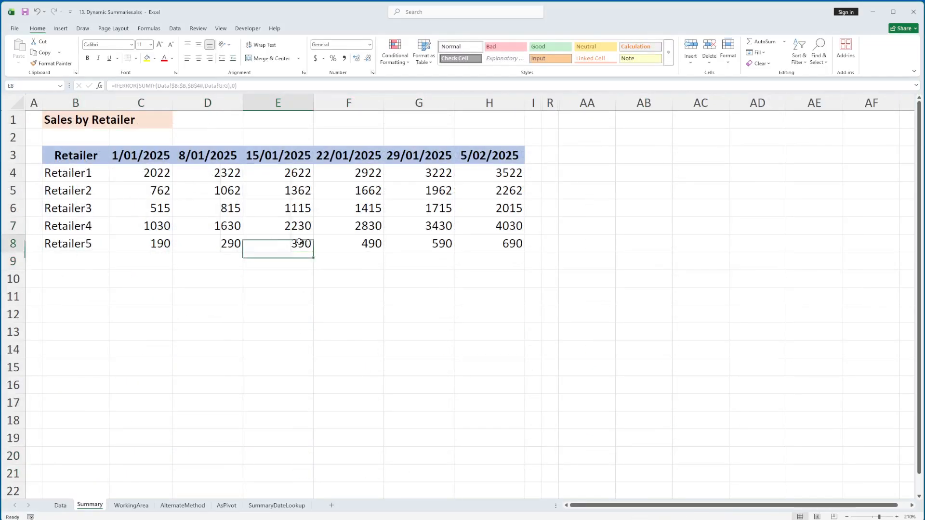
Delete the duplicated test record from row 30 of the Data sheet.
key(ctrl+Right)
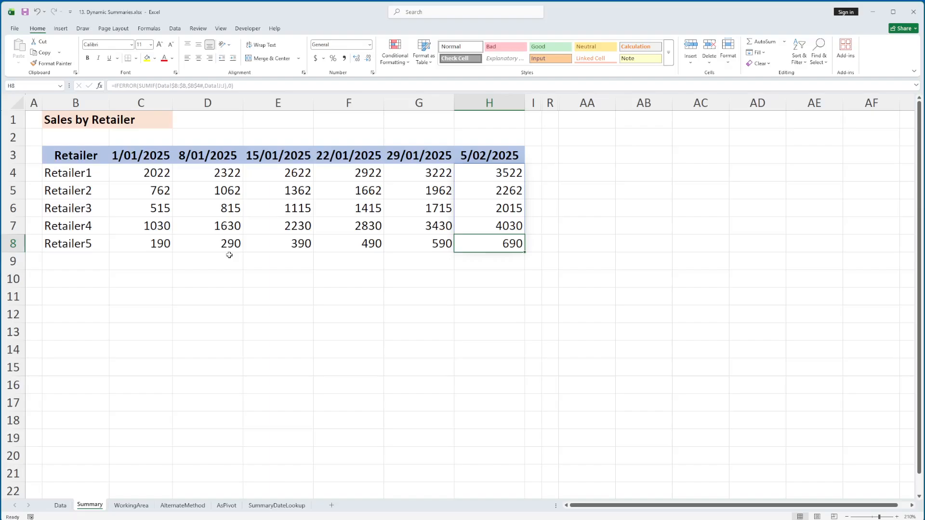
key(ctrl+Page_Up)
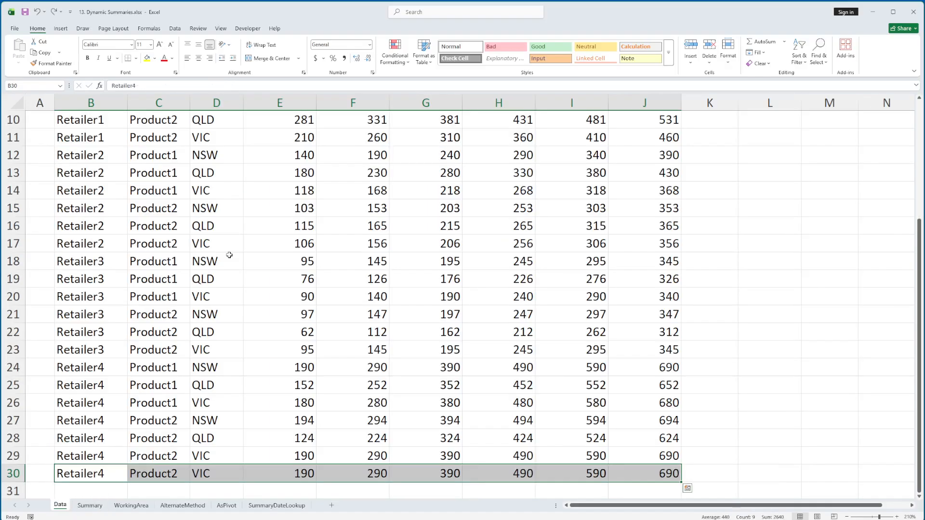
key(Delete)
key(Up)
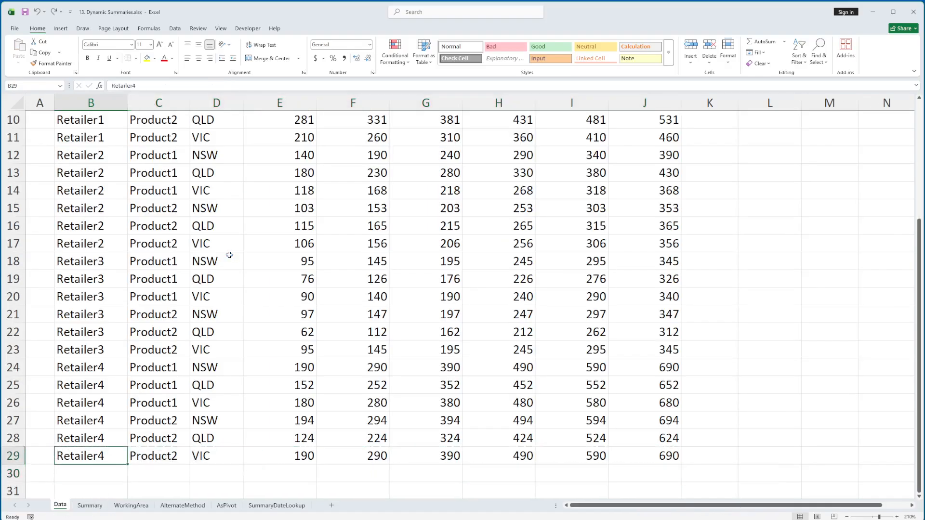
click(137, 519)
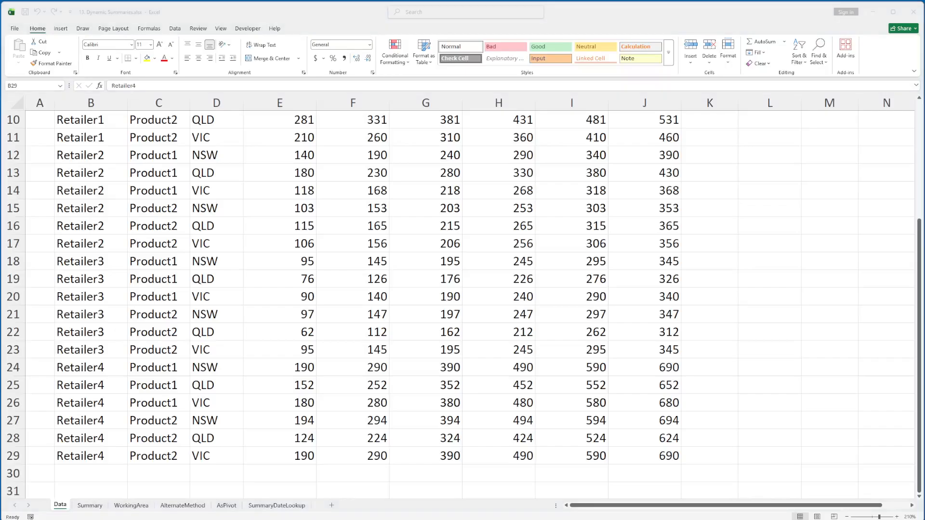
click(337, 13)
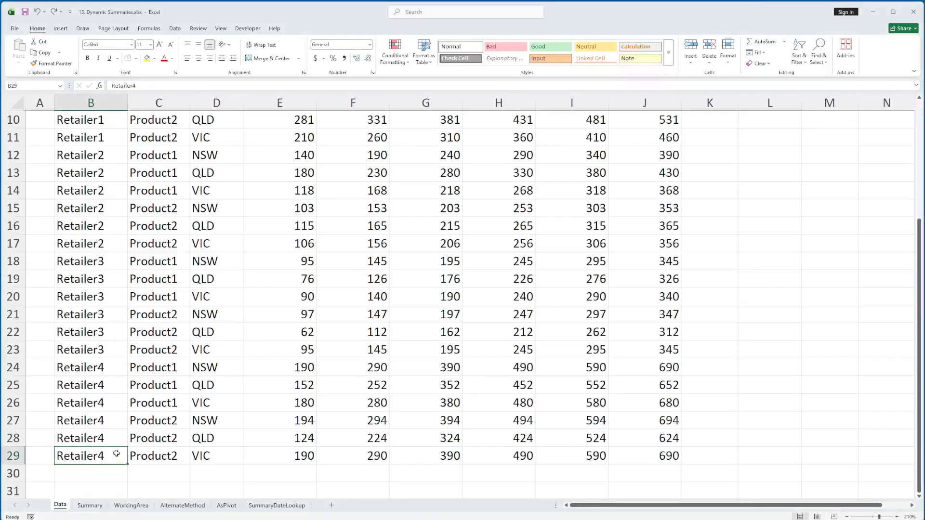
Hide columns B:H containing the Sales by Retailer table on the Summary sheet.
click(90, 508)
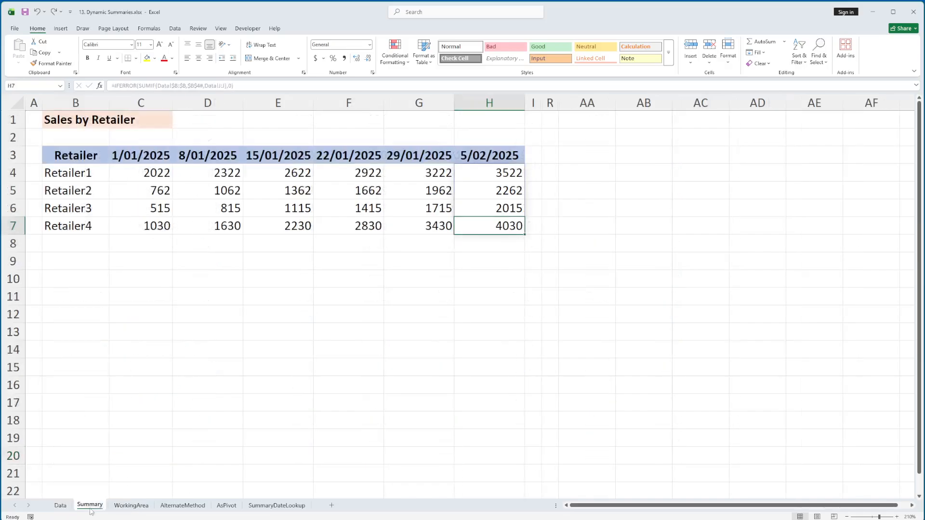
click(82, 102)
shift+click(462, 102)
right_click(490, 106)
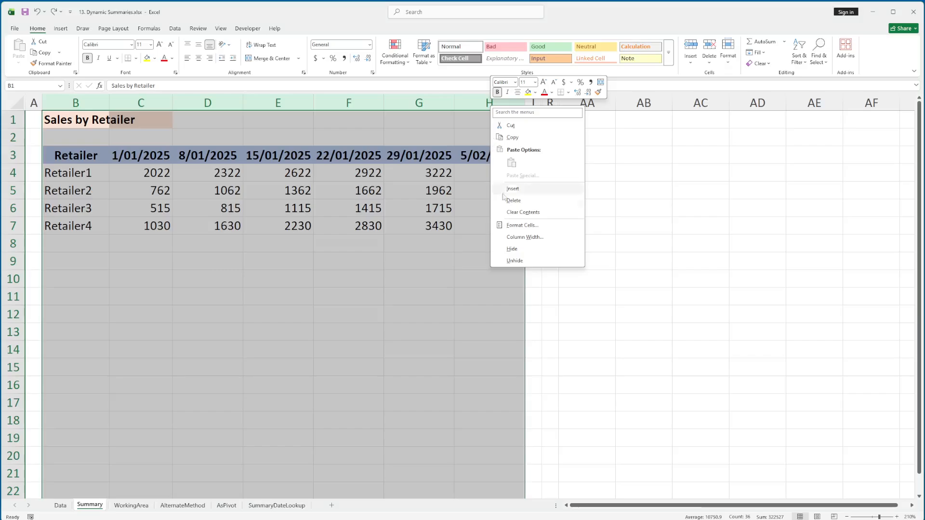
click(510, 241)
Unhide the Summary sheet columns between I and R and select the first retailer cell, J4.
click(50, 102)
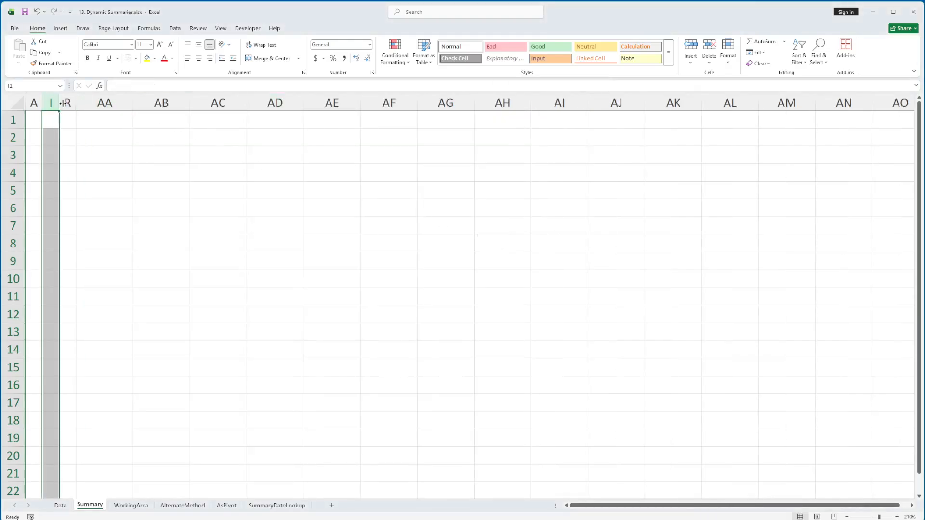
shift+click(68, 102)
right_click(70, 103)
click(98, 260)
click(87, 170)
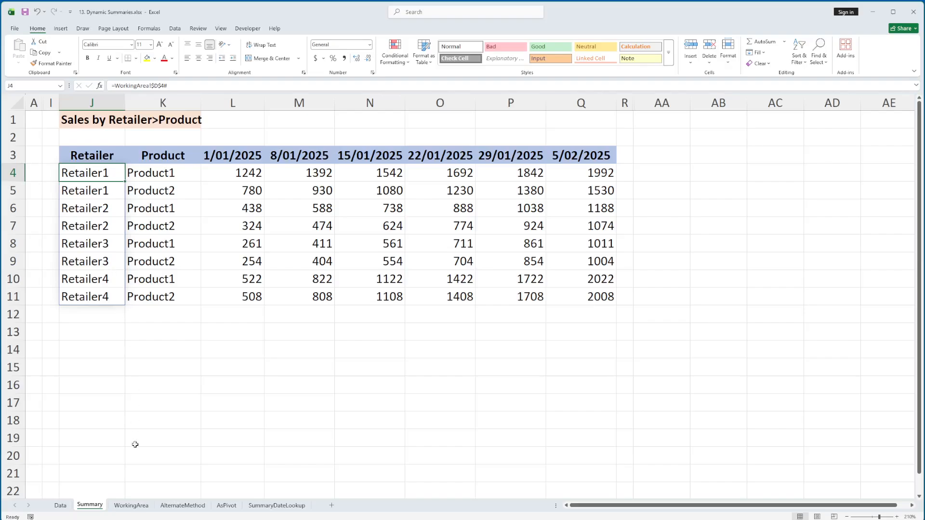
Unhide all hidden columns between A and K on the WorkingArea sheet and select the unique key cells D4:E4.
click(137, 506)
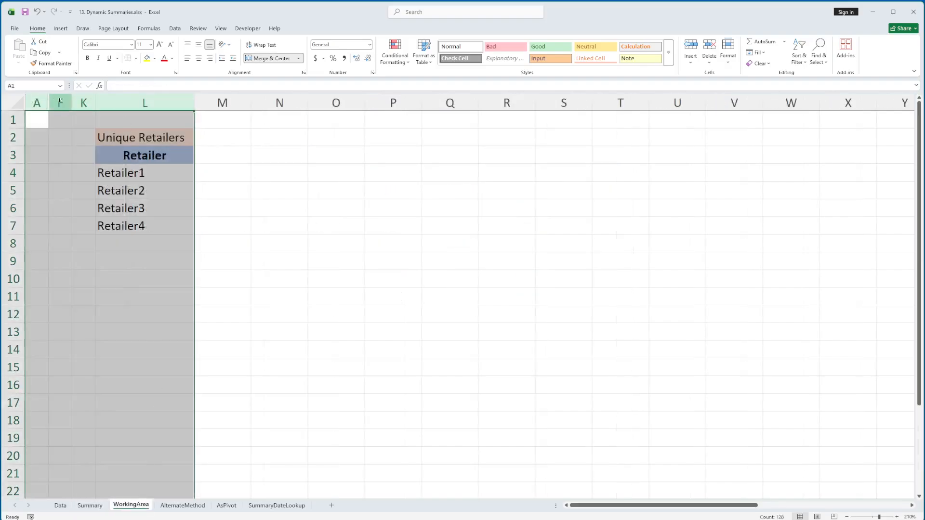
click(37, 102)
shift+click(83, 102)
right_click(83, 103)
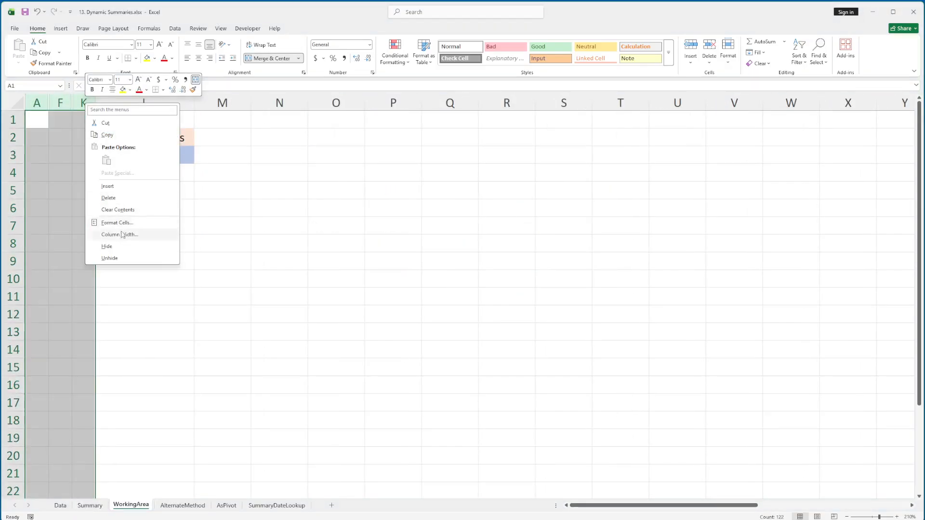
click(122, 258)
click(338, 174)
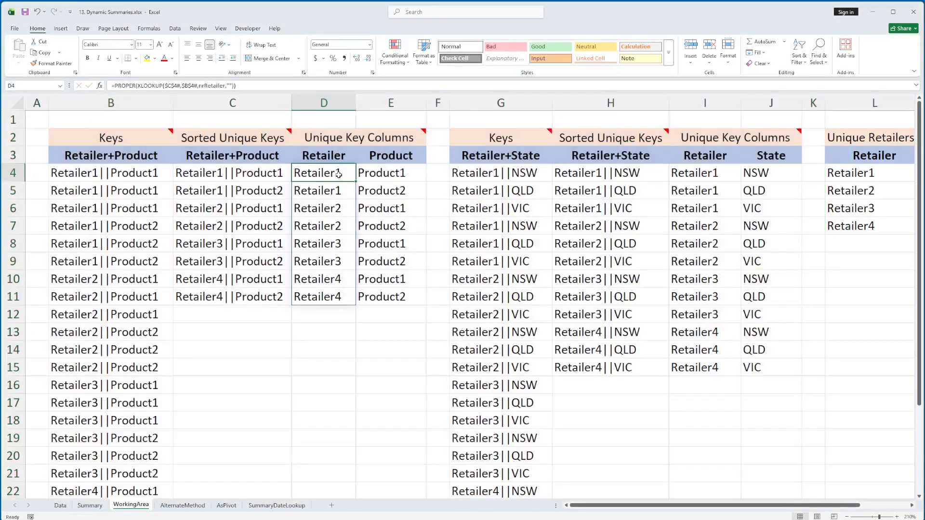
drag(337, 175, 386, 173)
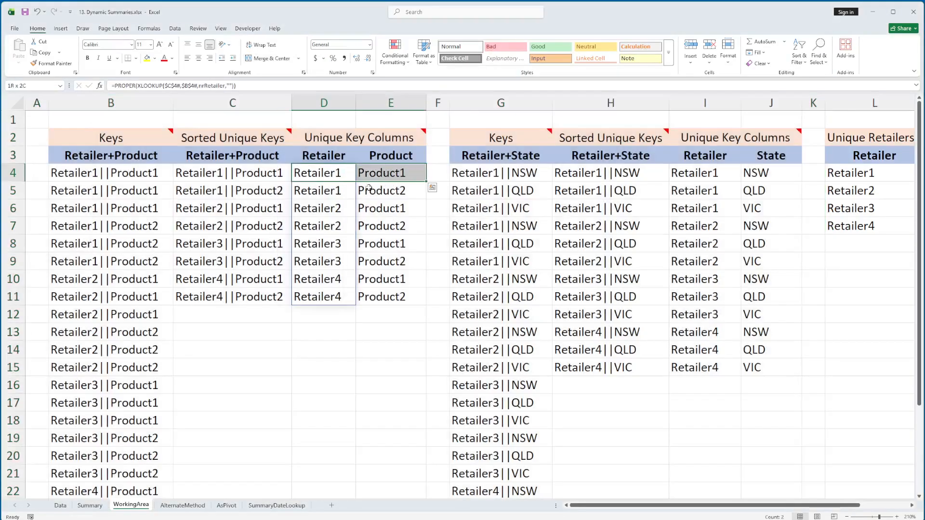
Replace the retailer formula in Summary cell J4 with the spill reference =WorkingArea!D4#.
click(90, 505)
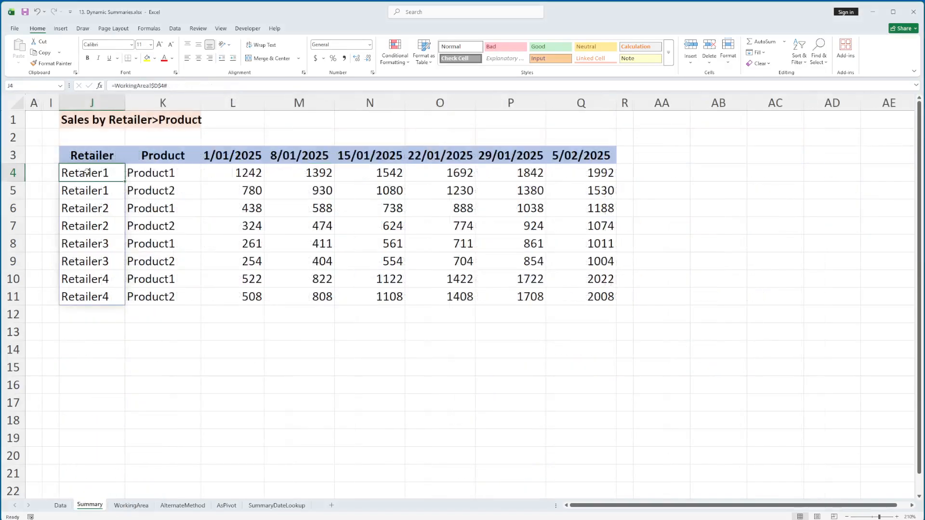
key(Delete)
text(=)
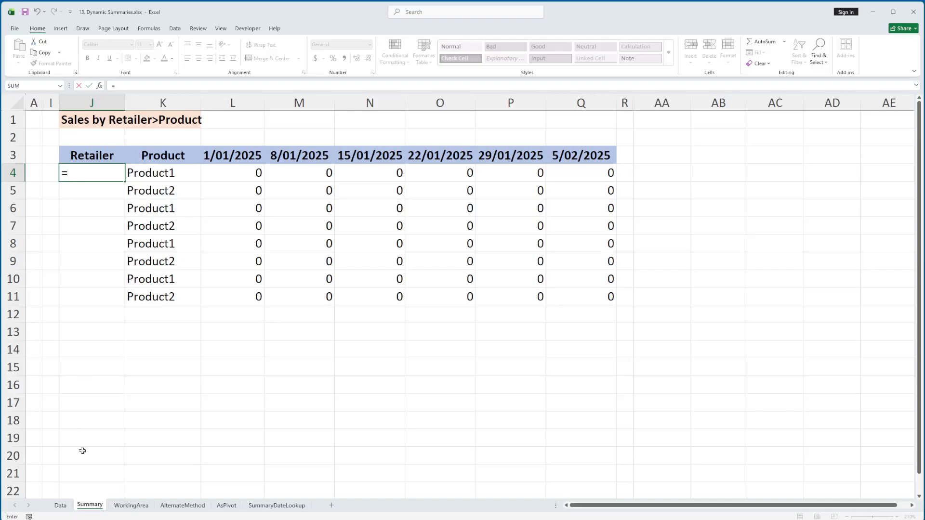
click(131, 505)
click(322, 174)
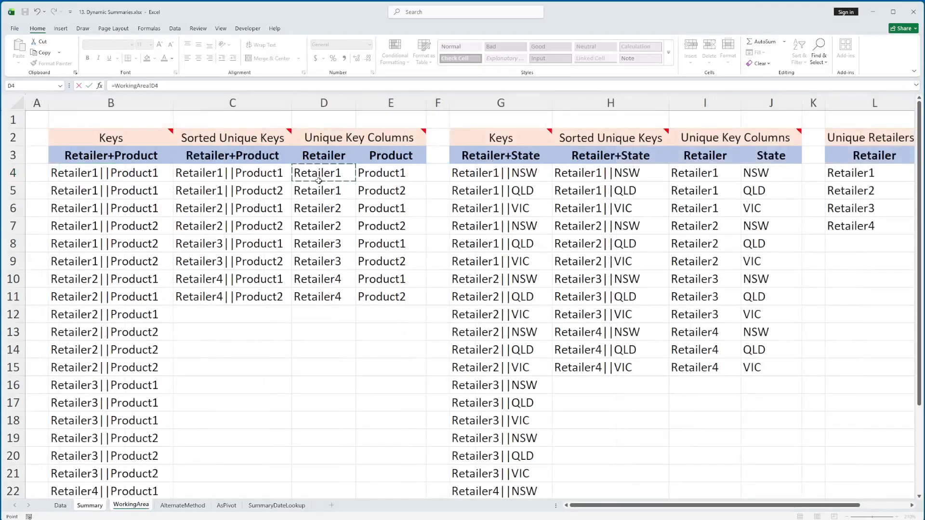
text(#)
key(Return)
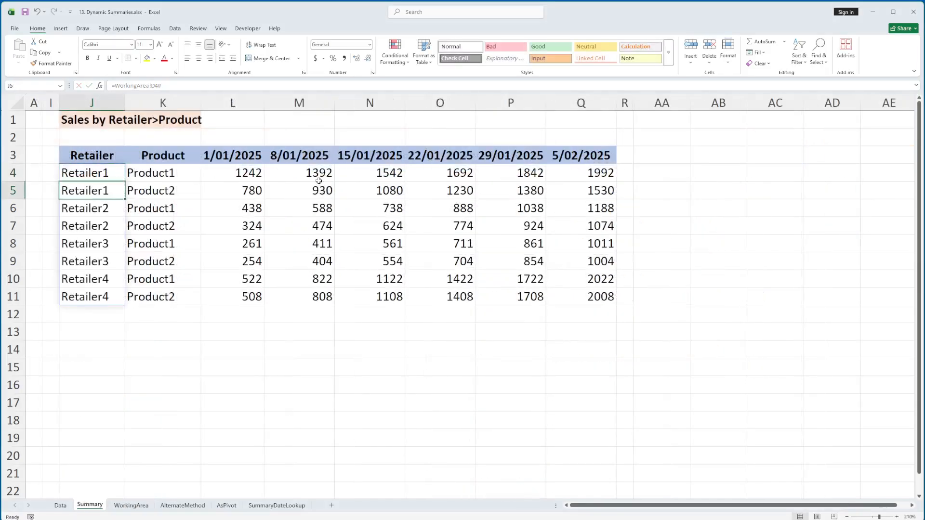
Replace the product formula in Summary cell K4 with the spill reference =WorkingArea!E4#.
click(171, 177)
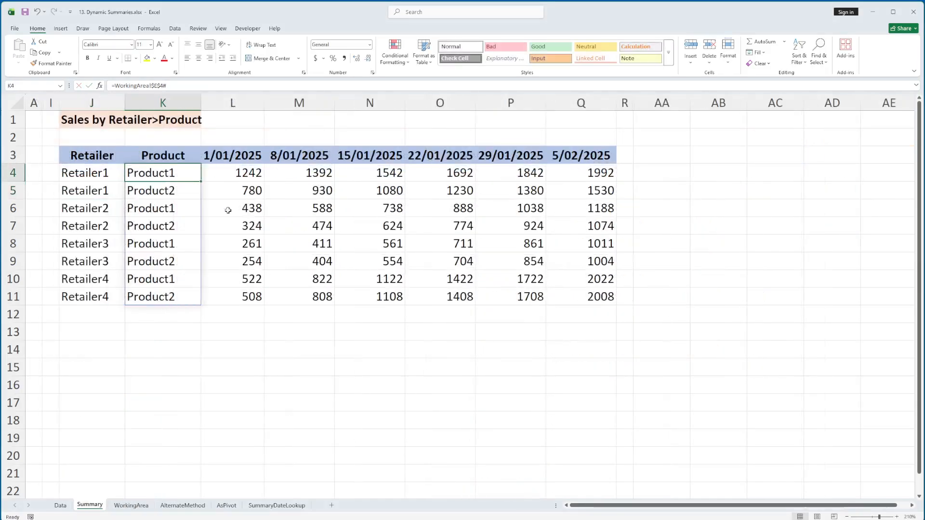
text(=)
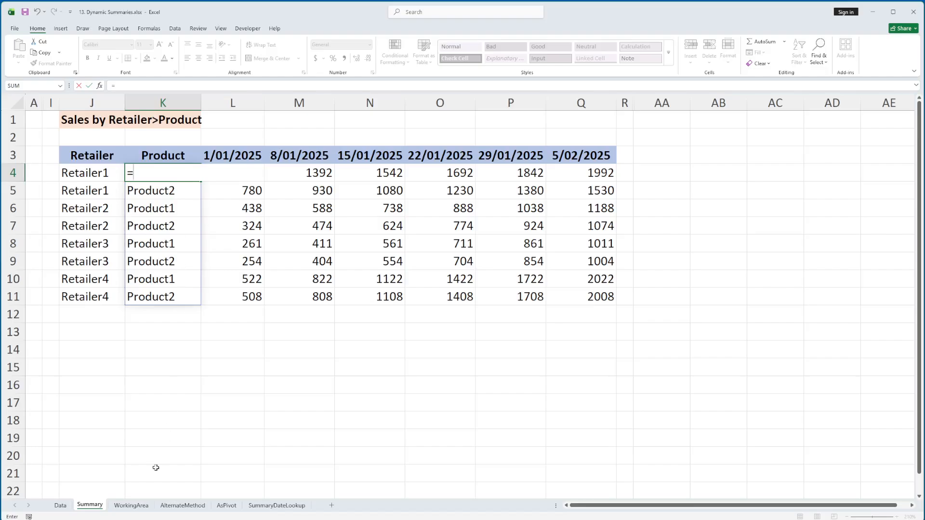
click(125, 507)
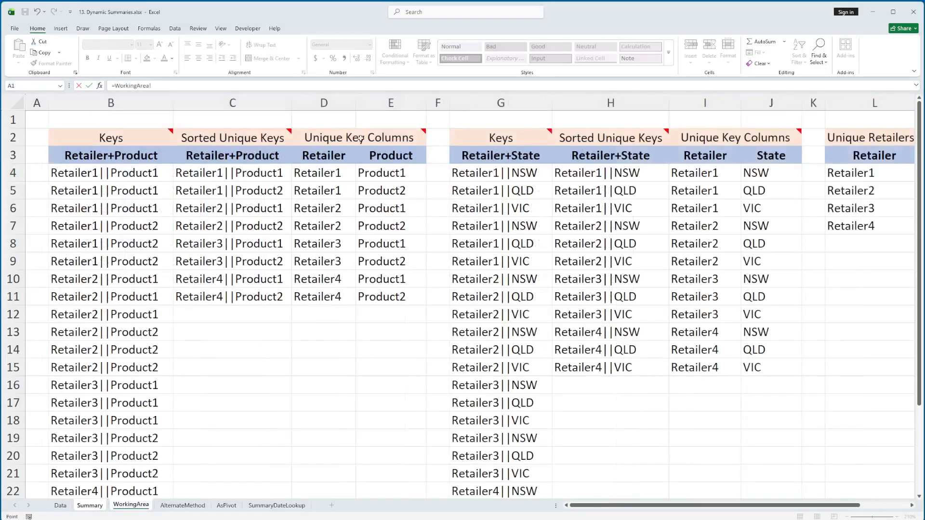
click(392, 177)
text(#)
key(Return)
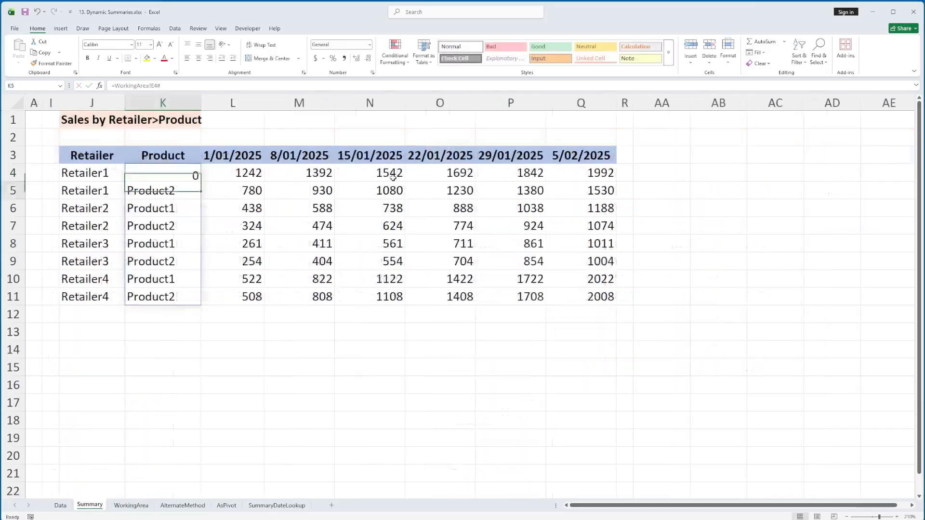
Review the spill formulas in J4 and K4 and the linked date headers in L3:Q3.
key(Left)
key(Up)
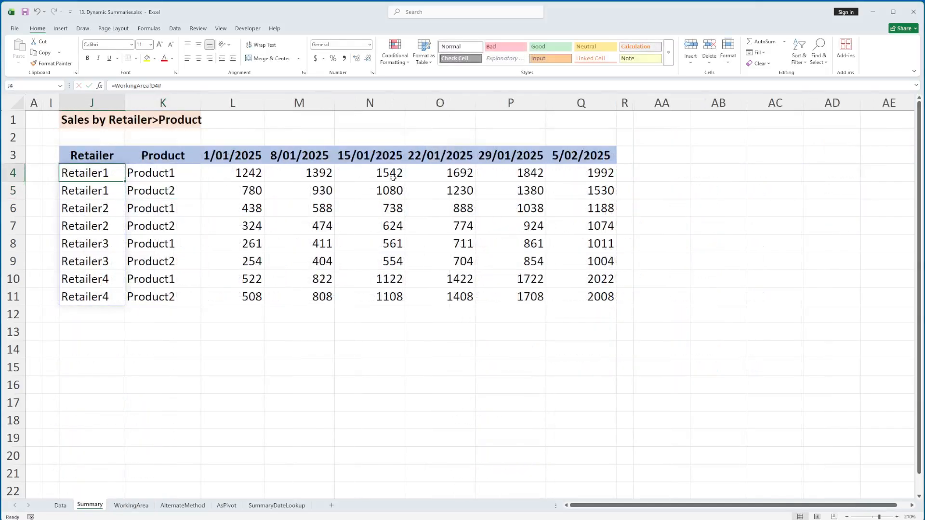
key(F2)
key(shift+Home)
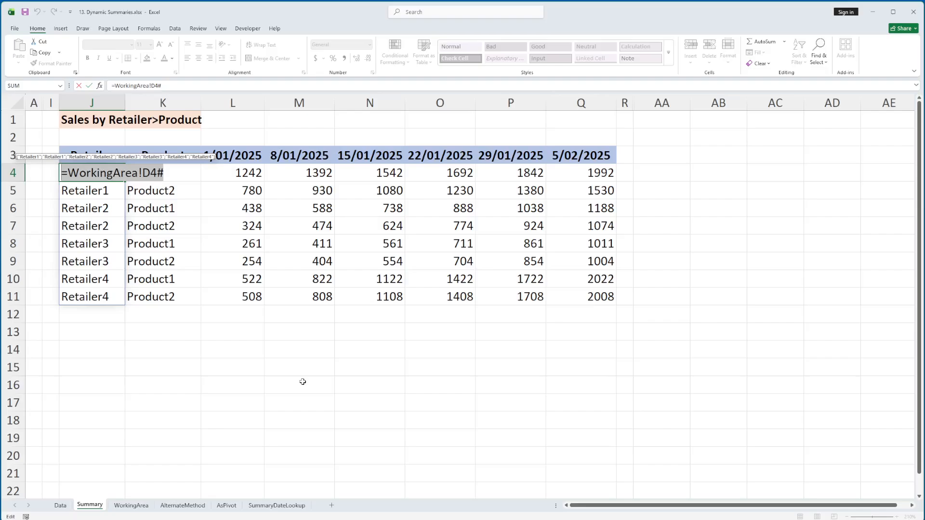
key(Tab)
key(F2)
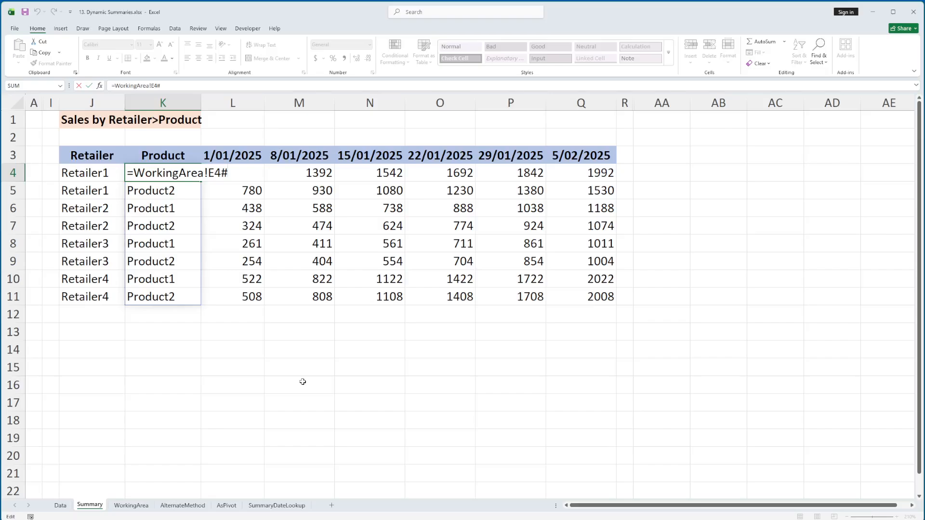
key(Return)
click(234, 155)
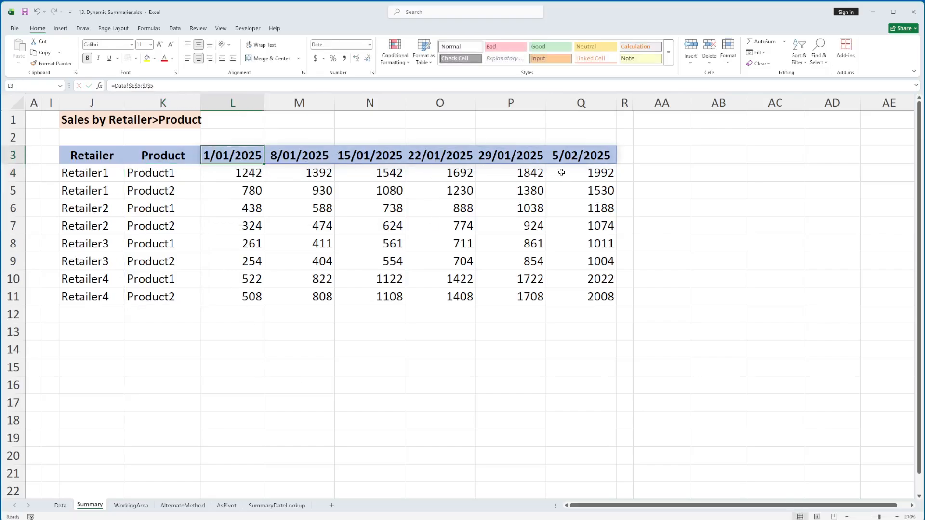
key(ctrl+shift+Right)
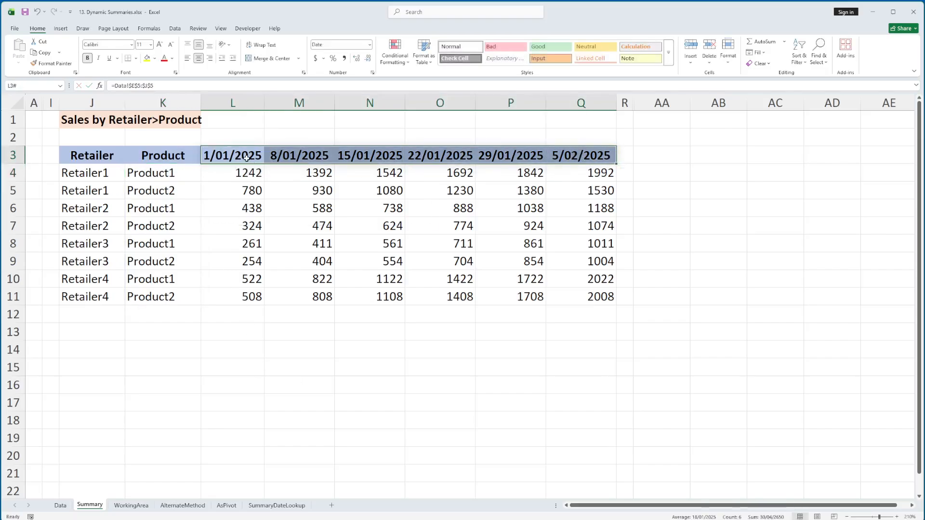
Clear the totals formula from L4, then identify J4 and K4 as the retailer and product criteria cells.
click(243, 173)
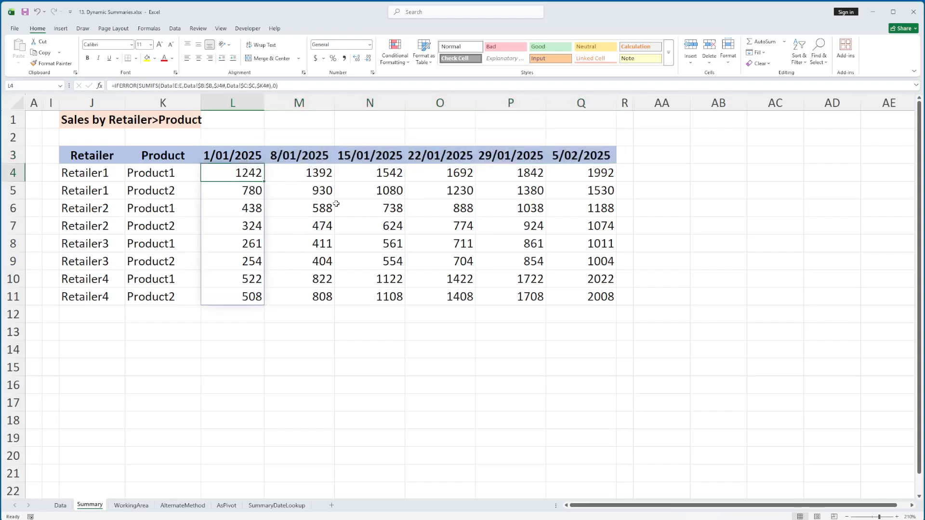
key(Delete)
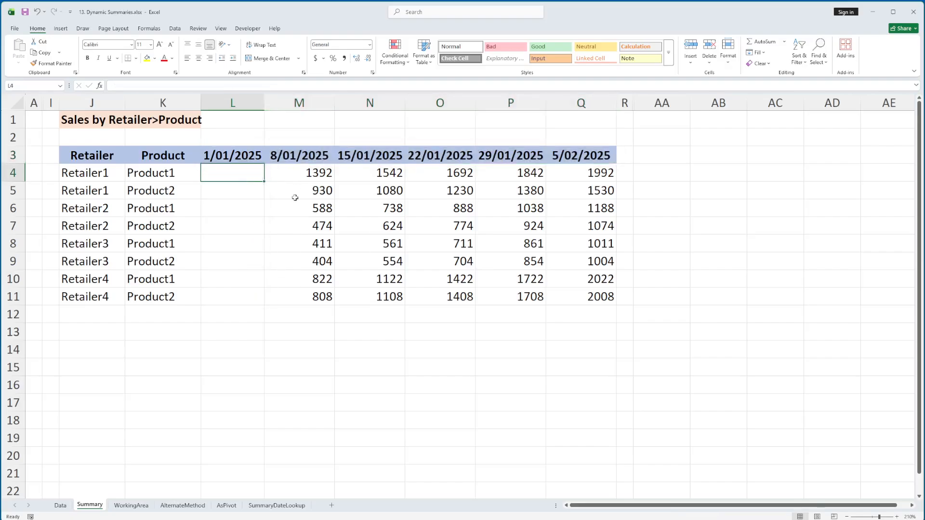
click(67, 171)
click(147, 172)
click(93, 173)
click(184, 172)
click(233, 172)
Start a SUMIFS formula in Summary cell L4 with Data!E:E as the sum range.
text(=sumifs)()
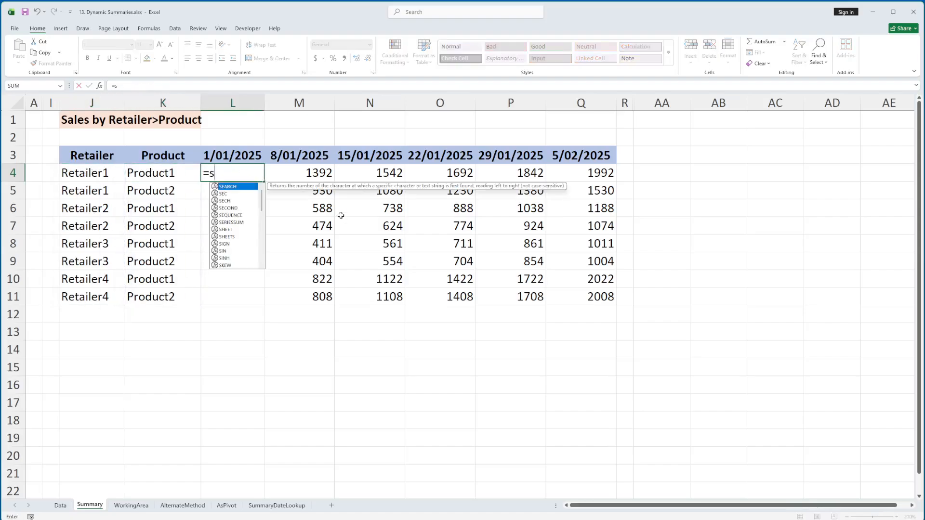
key(BackSpace)
key(BackSpace)
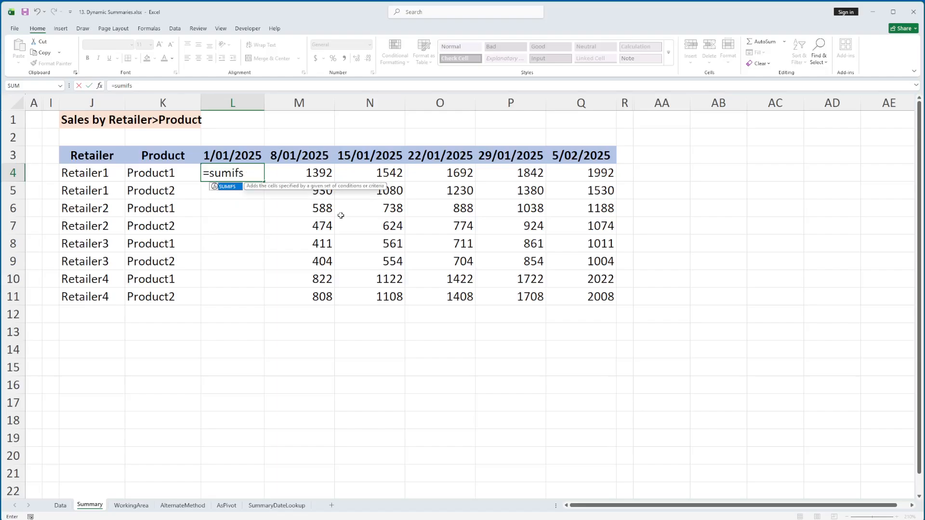
text(()
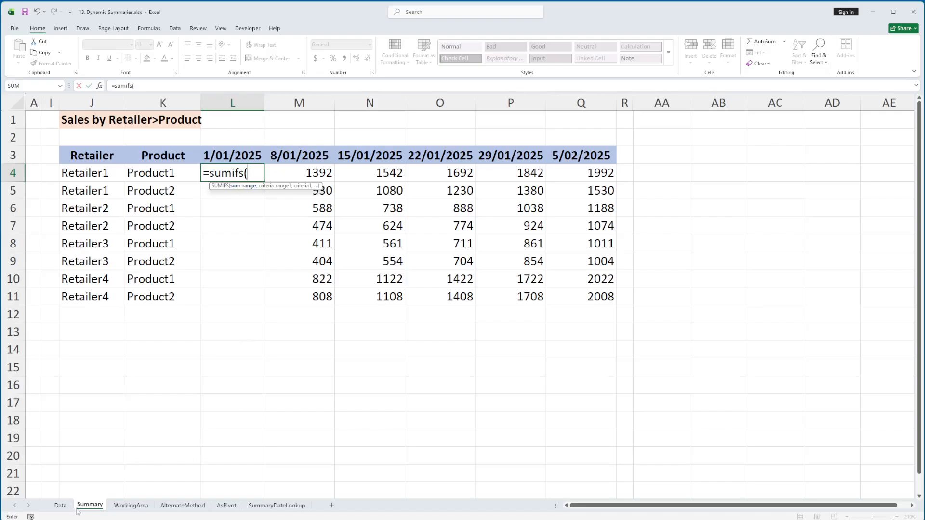
click(60, 505)
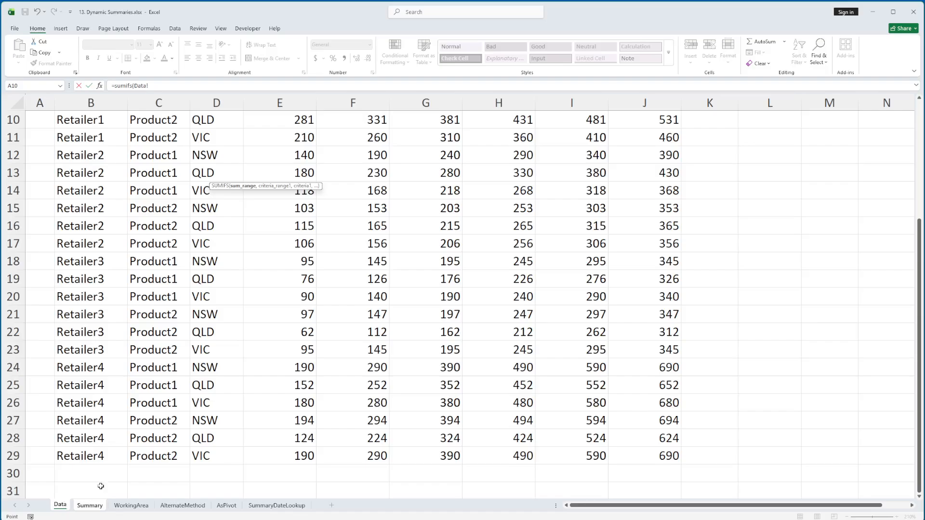
click(289, 103)
text(,)
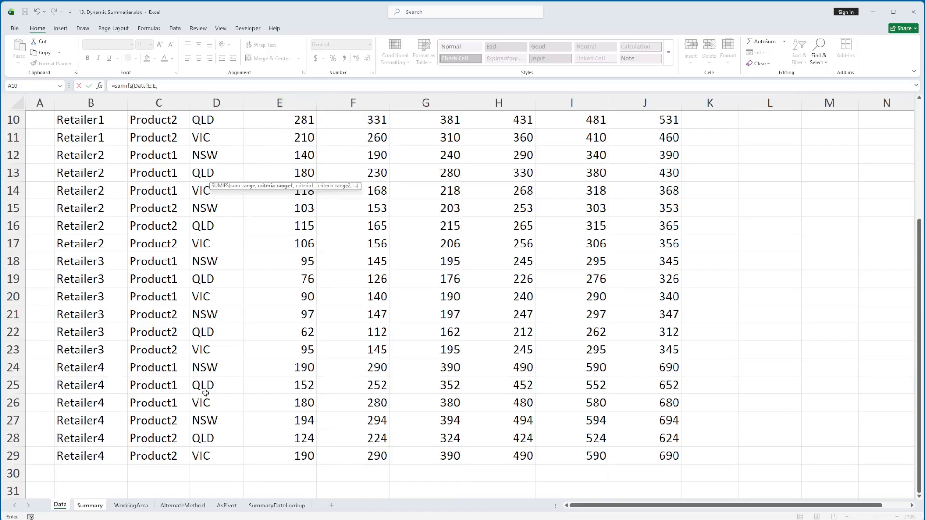
click(89, 506)
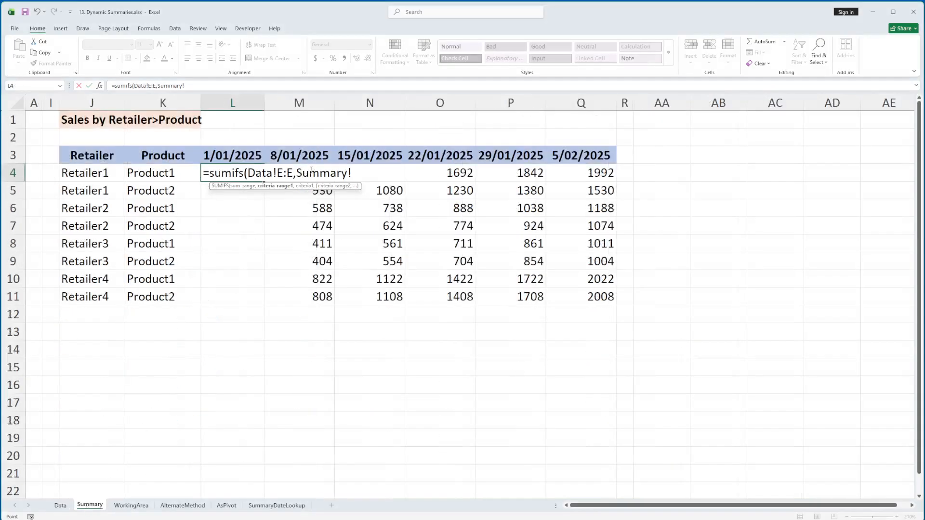
drag(297, 174, 361, 174)
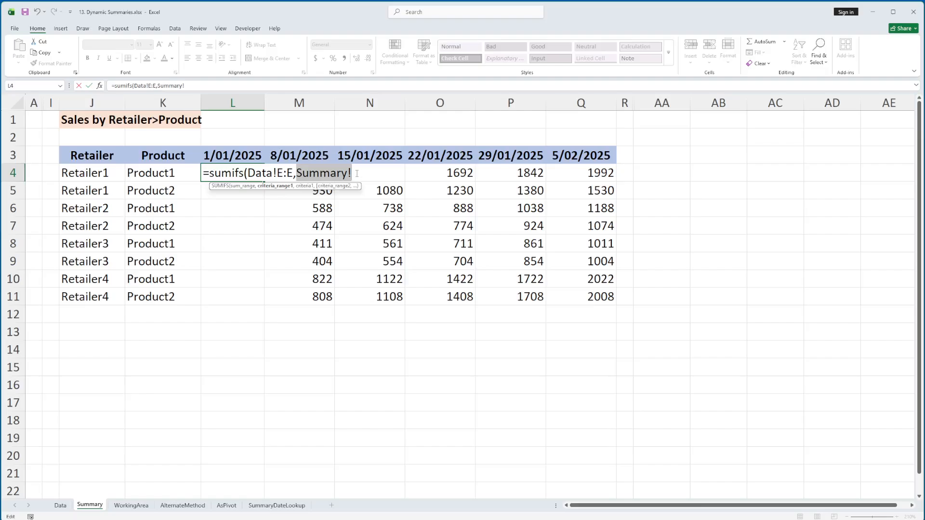
key(BackSpace)
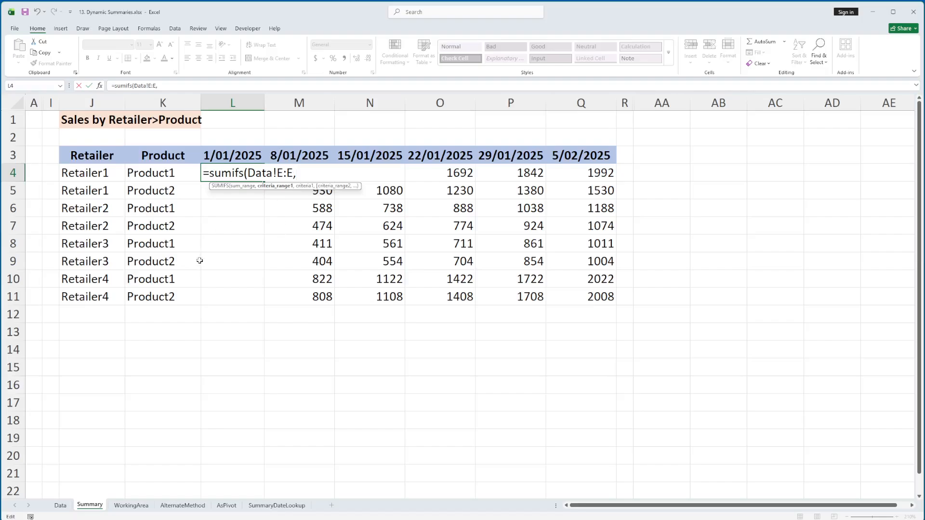
Add the retailer condition to the SUMIFS formula, matching Data!$B:$B against the spill reference $J$4# without a sheet prefix.
click(60, 505)
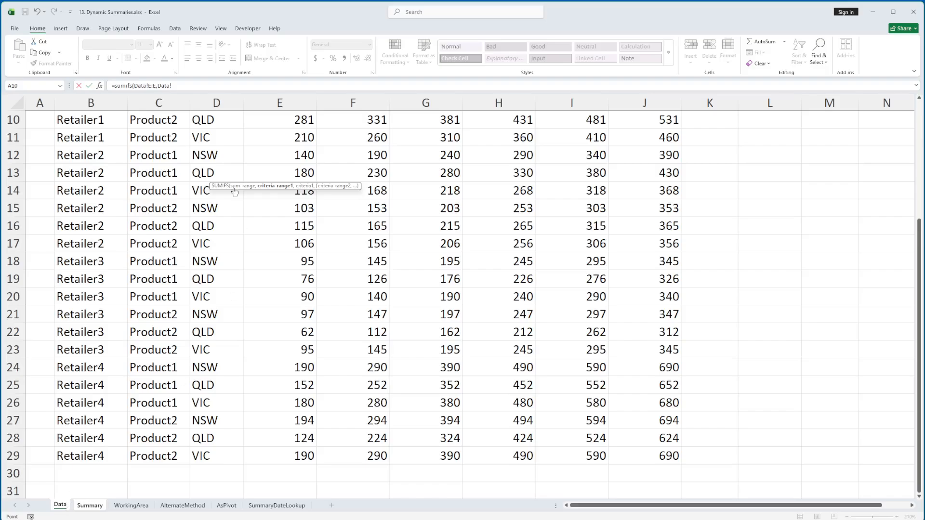
click(101, 107)
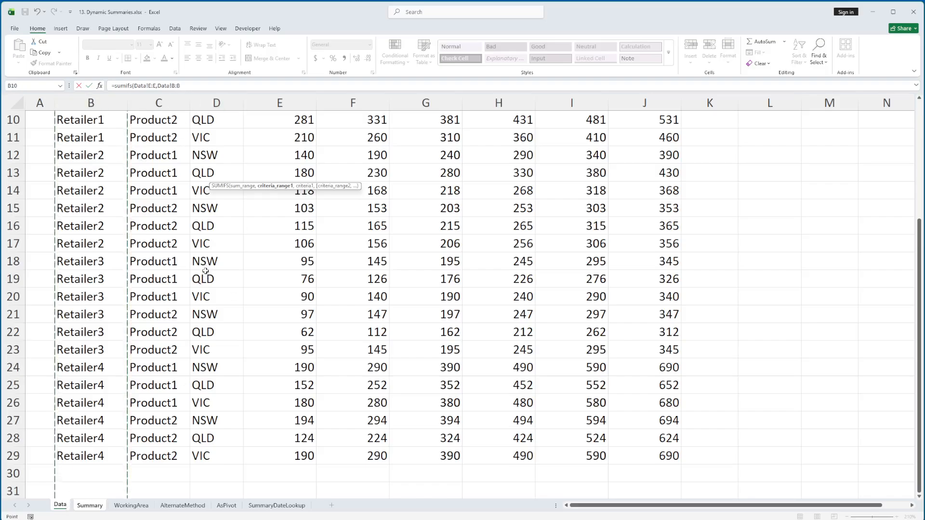
key(F4)
text(,)
click(90, 505)
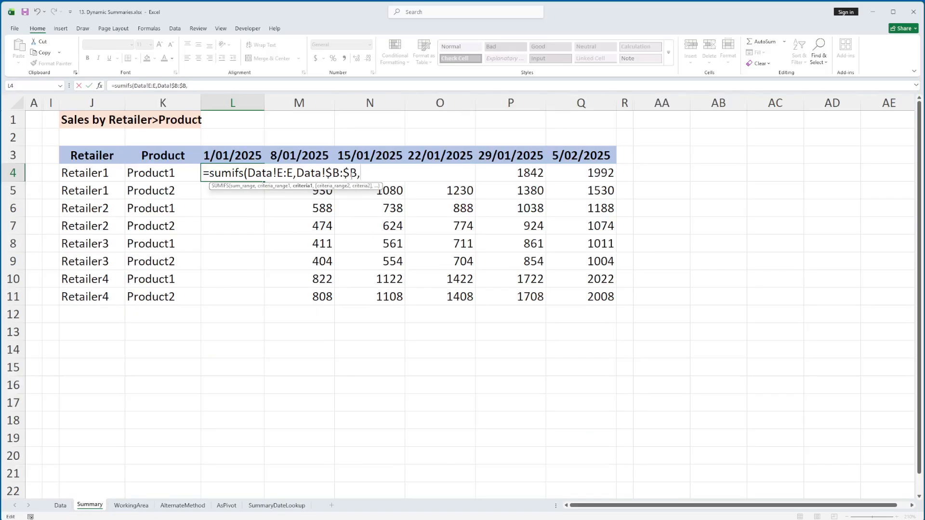
click(86, 172)
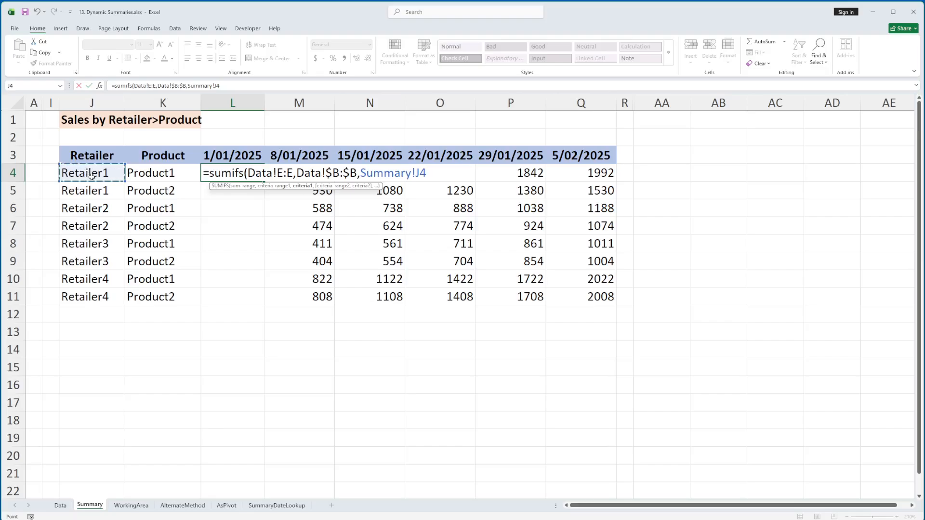
text(#)
key(F4)
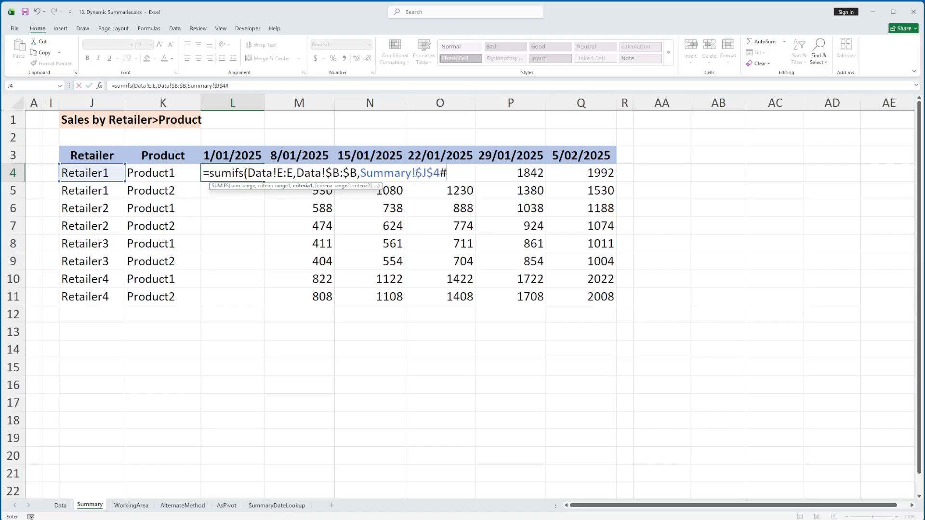
drag(415, 172, 361, 173)
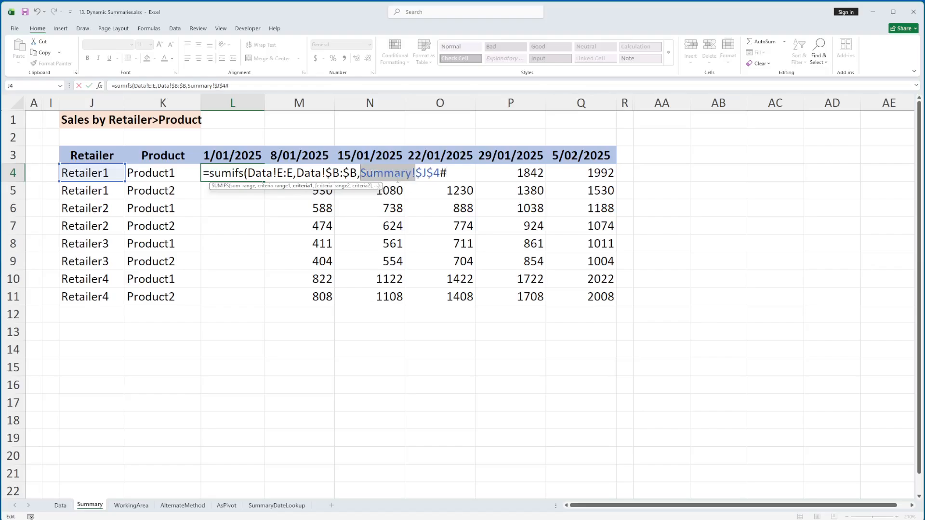
key(BackSpace)
text(,)
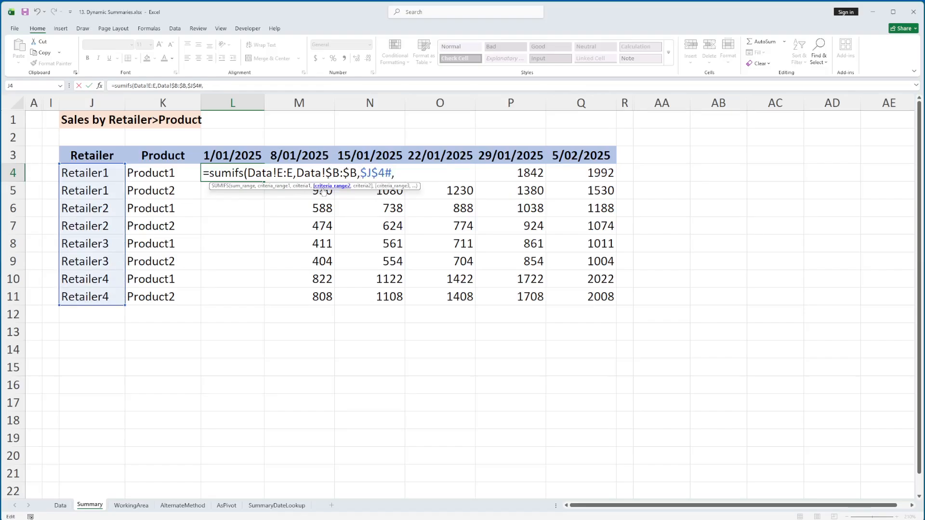
Add the product condition matching Data!$C:$C against $K$4# without a sheet prefix, and complete the SUMIFS formula in L4.
click(60, 505)
click(159, 98)
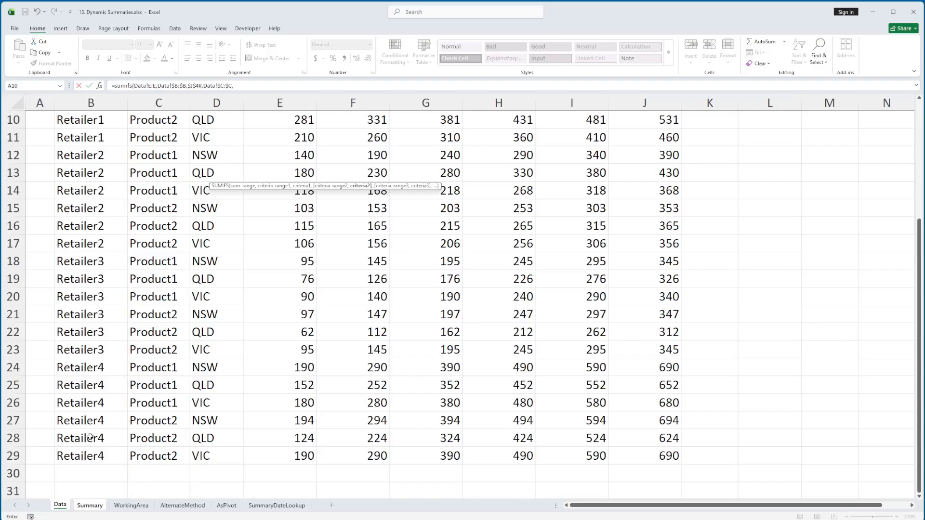
text(,)
click(159, 172)
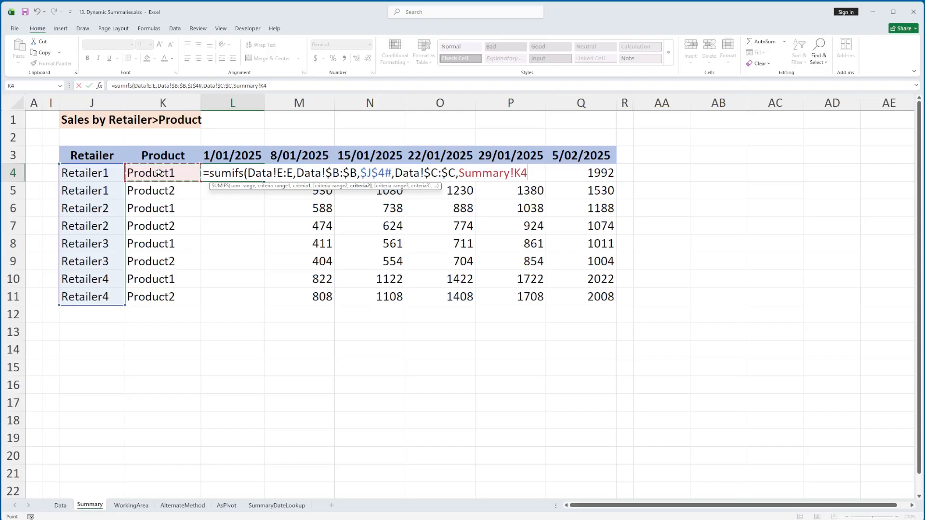
text(#)
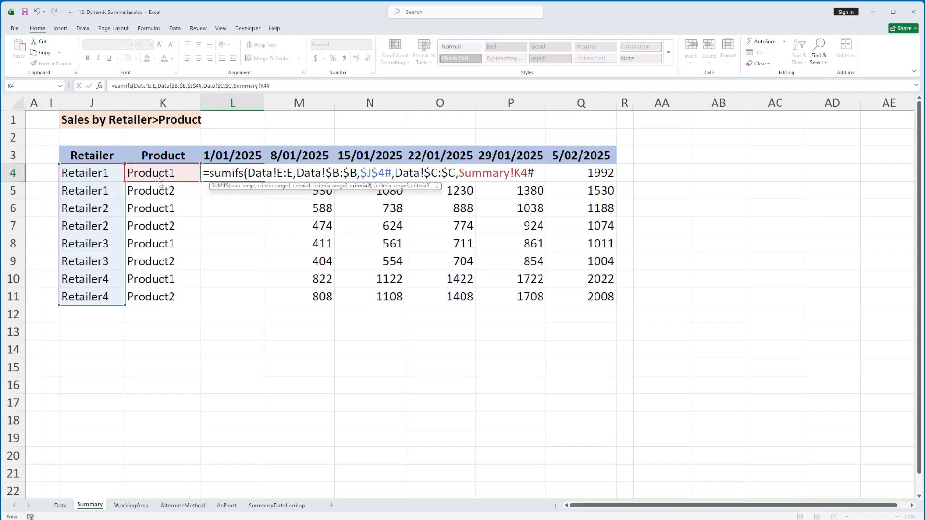
key(F4)
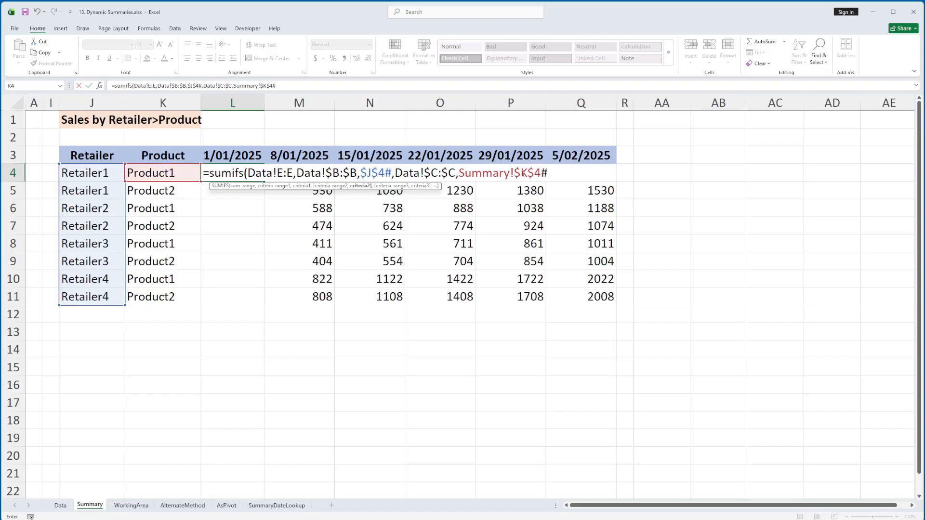
drag(514, 173, 458, 172)
key(BackSpace)
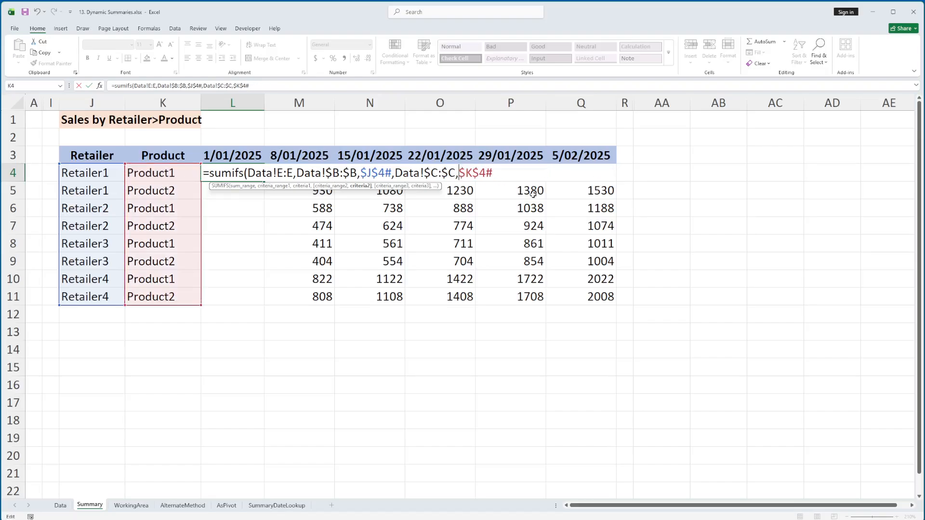
text())
key(ctrl+Return)
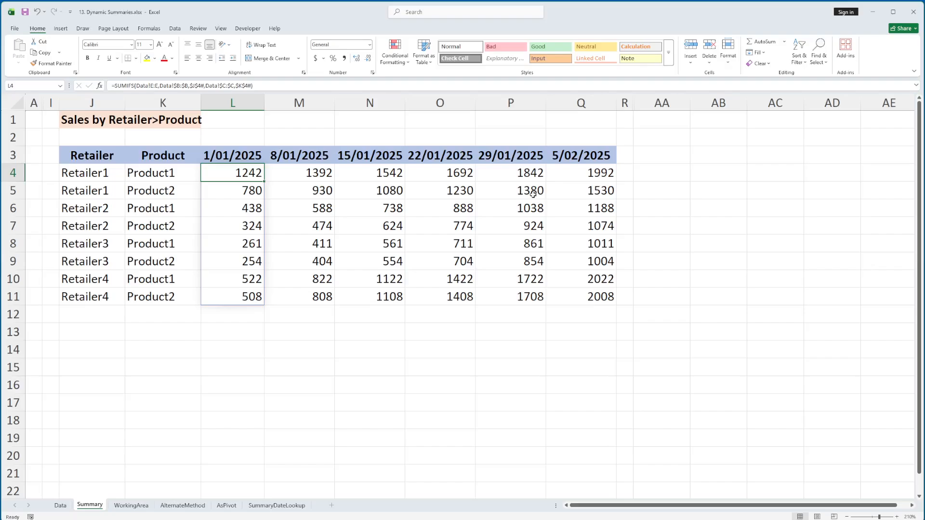
Wrap the SUMIFS formula in L4 in IFERROR with 0 as the error value.
key(F2)
text(iferror()
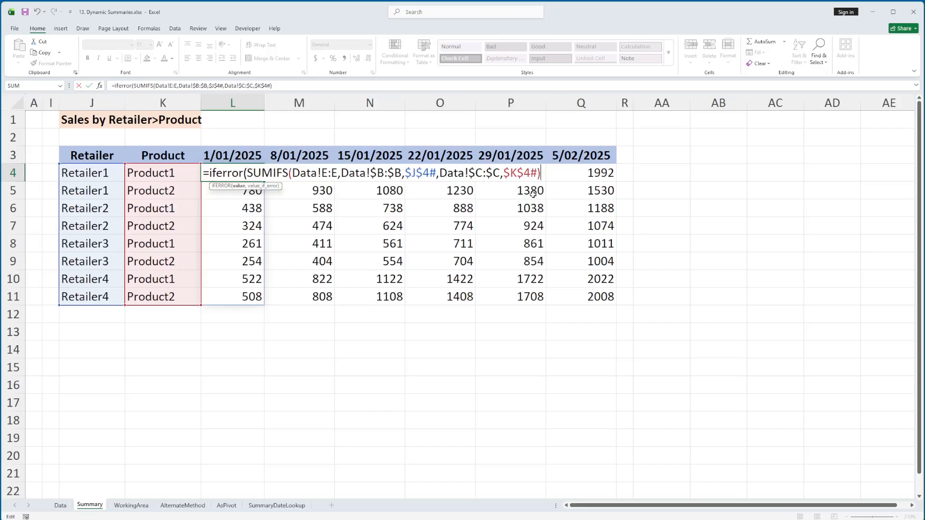
text(,0))
key(Return)
key(Up)
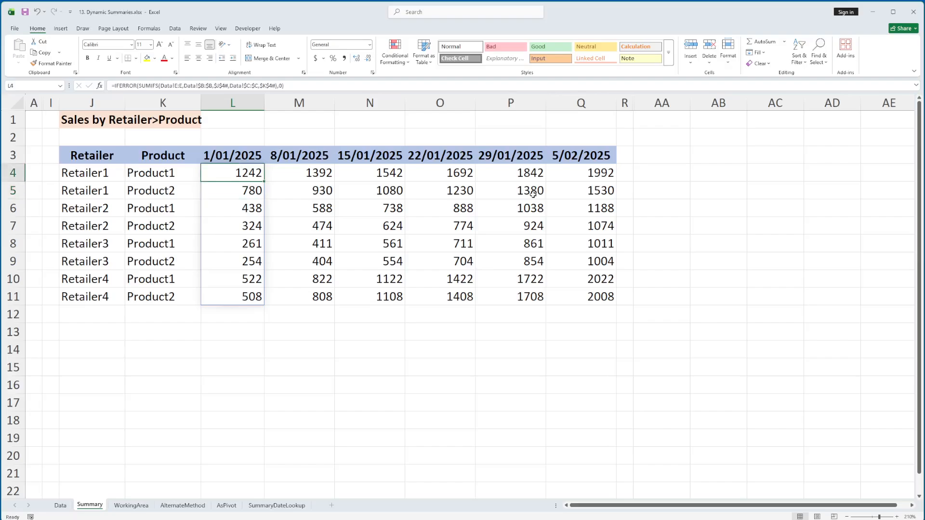
Clear the existing totals formulas from M4:Q4.
key(Right)
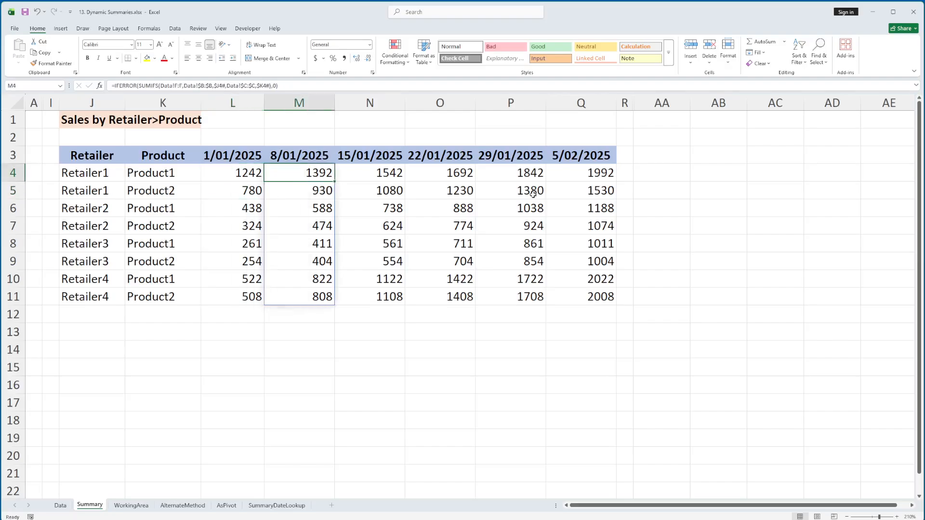
key(shift+Right)
key(shift+Right)
key(shift+Right)
key(shift+Right)
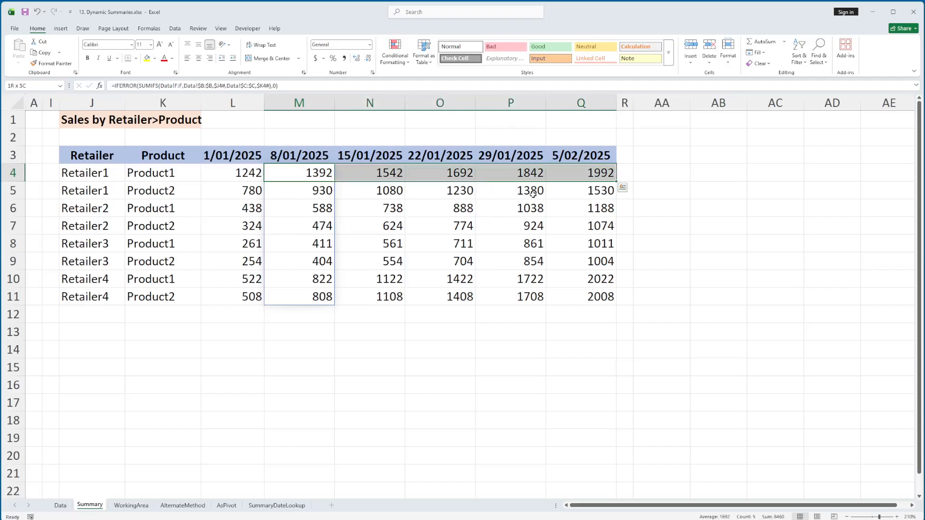
key(Delete)
Copy the totals formula from L4 across the remaining date columns, M4:Q4.
key(Left)
key(ctrl+c)
key(Right)
key(shift+Right)
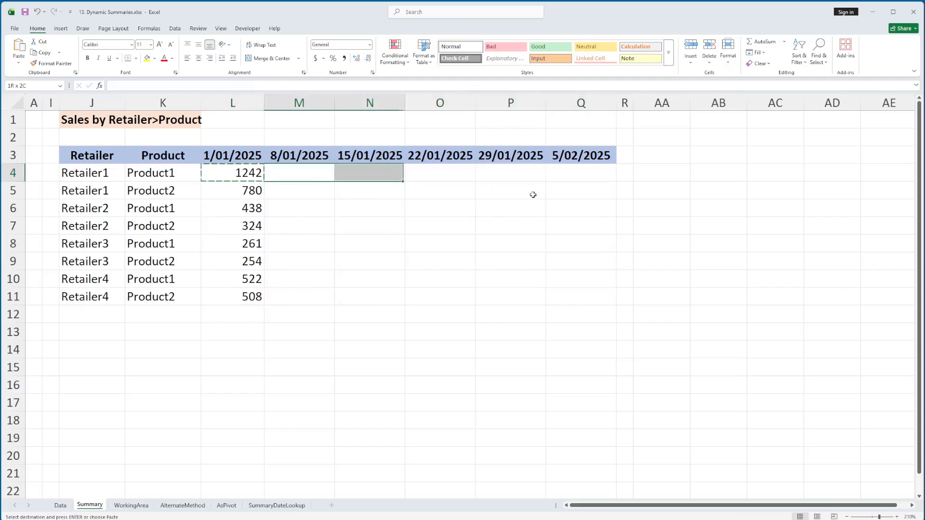
key(shift+Right)
key(shift+Right)
key(shift+Right)
key(ctrl+v)
key(Left)
key(Left)
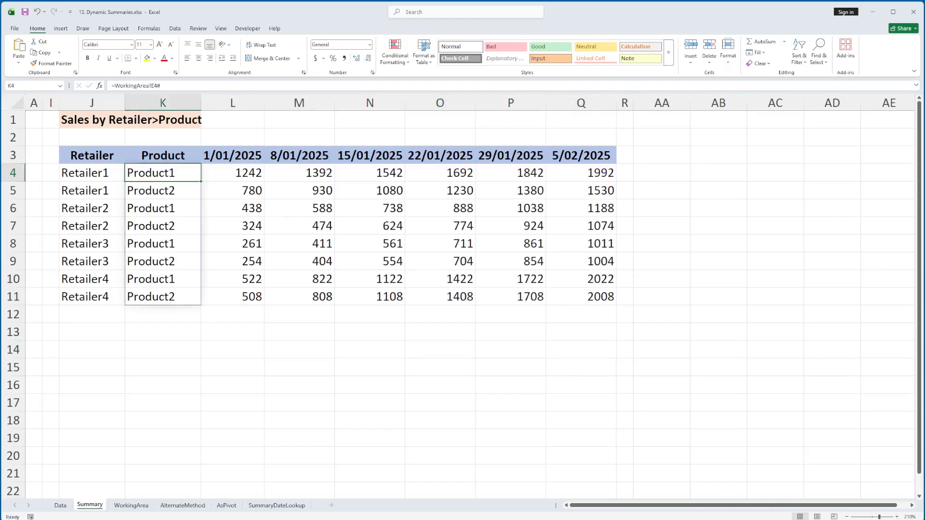
On the Data sheet, duplicate the last record, B29:J29, into row 30.
click(59, 506)
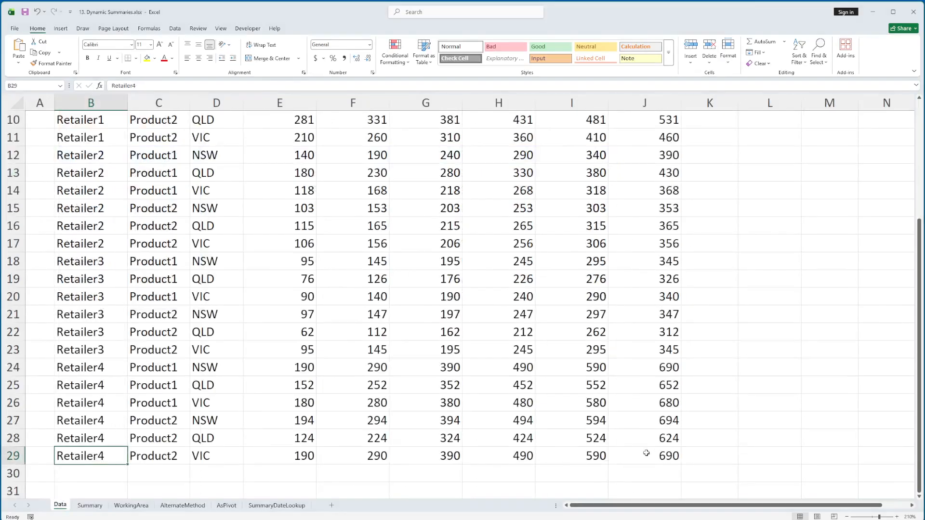
shift+click(648, 456)
key(ctrl+c)
key(Down)
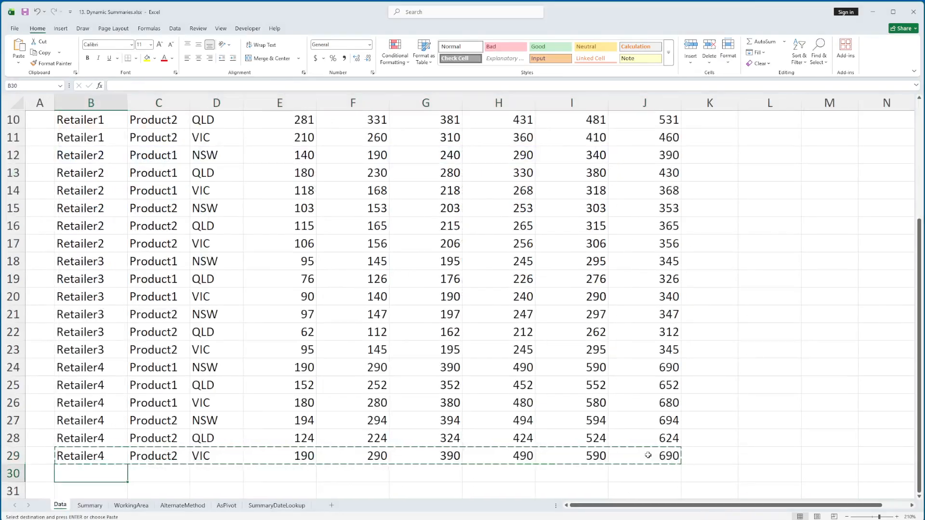
key(ctrl+v)
key(Escape)
Change the retailer in B30 to Retailer6 and the product in C30 to Product5.
key(F2)
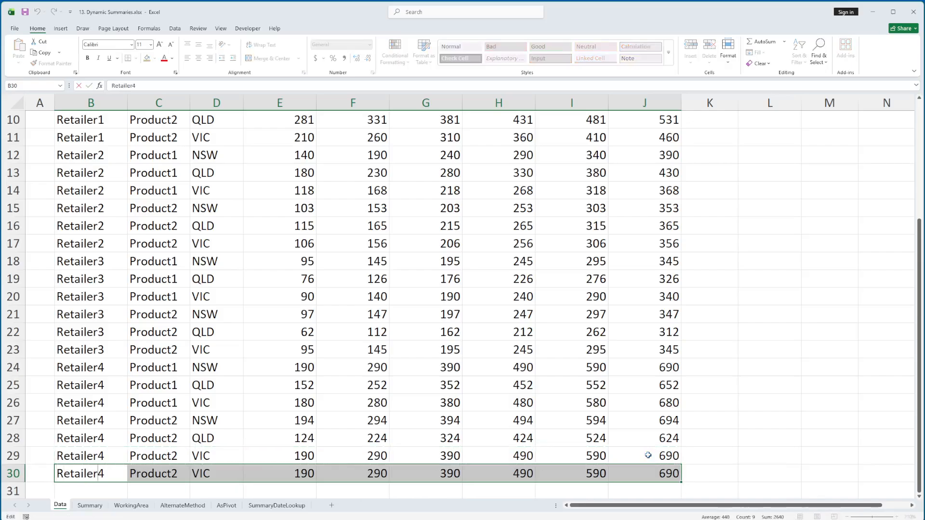
key(BackSpace)
text(6)
key(Tab)
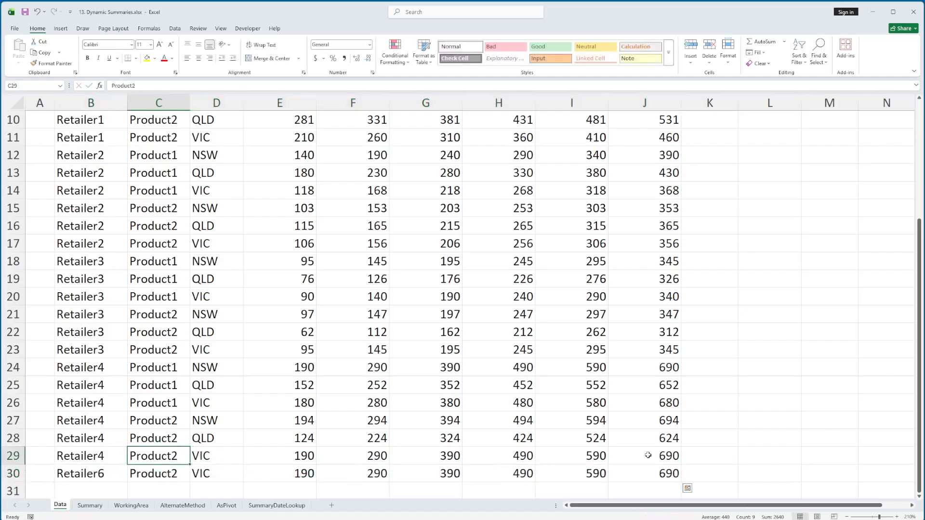
key(F2)
key(BackSpace)
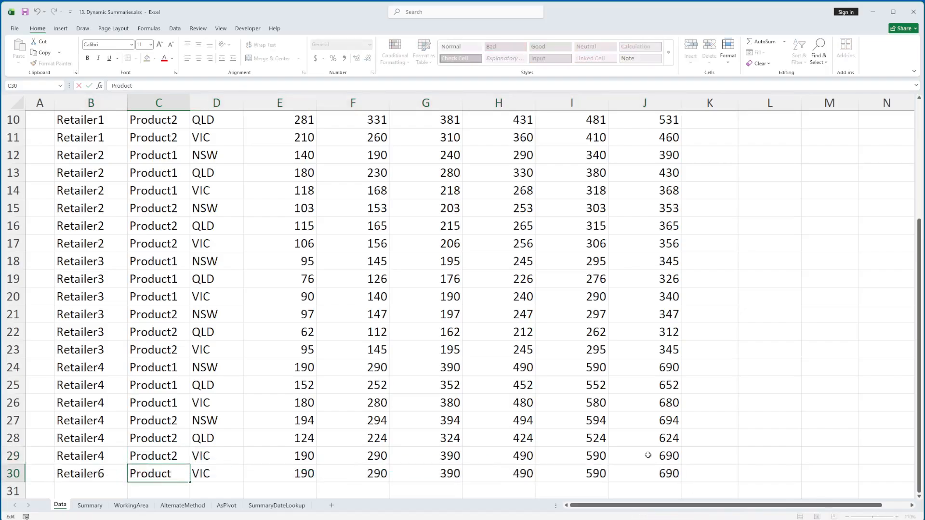
text(5)
key(Return)
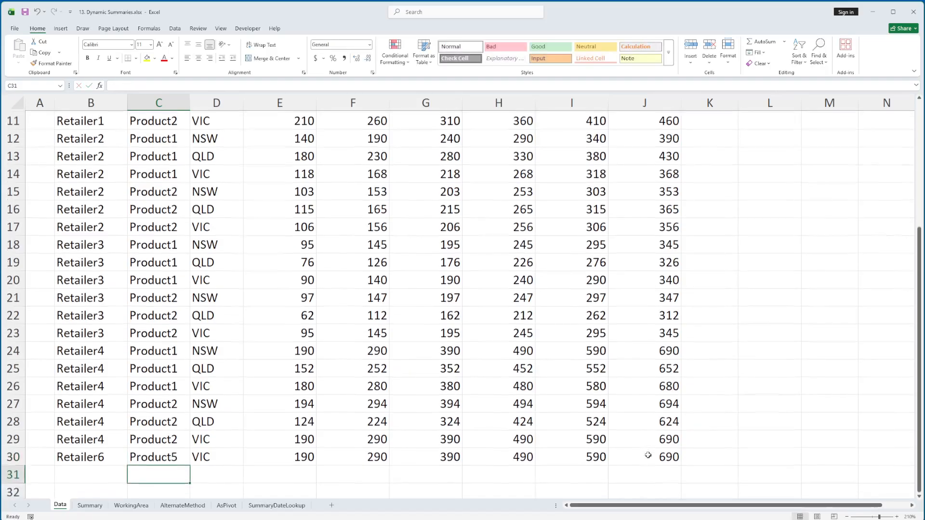
Check the Sales by Retailer>Product summary for the added retailer and product combination.
click(90, 505)
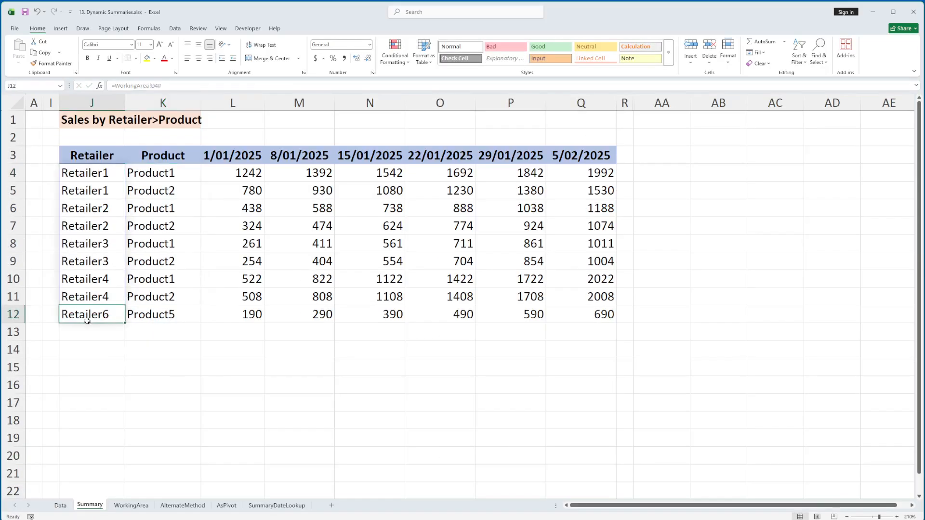
shift+click(171, 315)
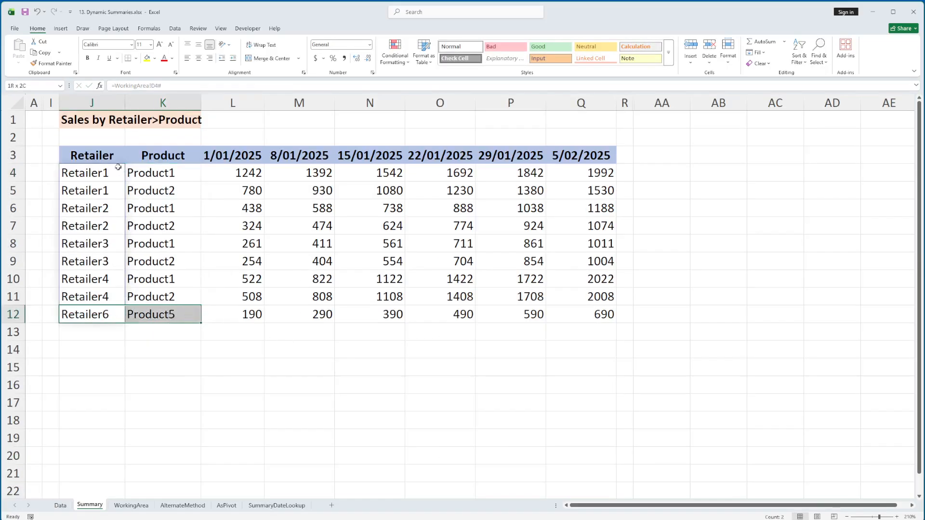
Undo the Retailer6 and Product5 test entries and the pasted record in row 30 of the Data sheet.
click(101, 162)
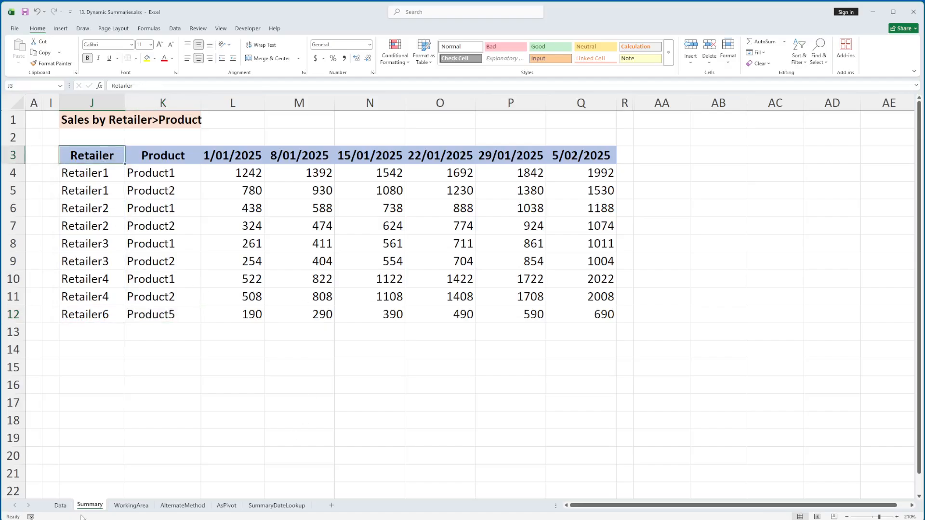
key(ctrl+z)
key(ctrl+z)
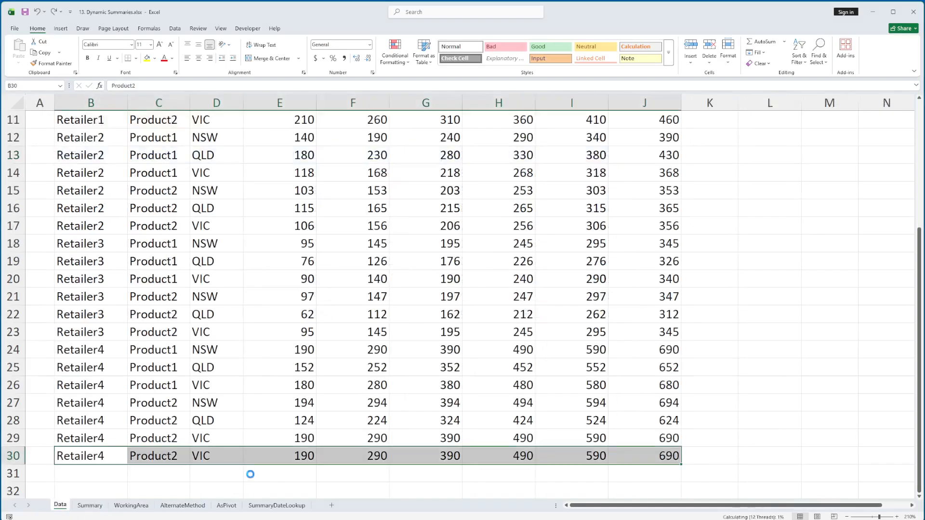
key(ctrl+z)
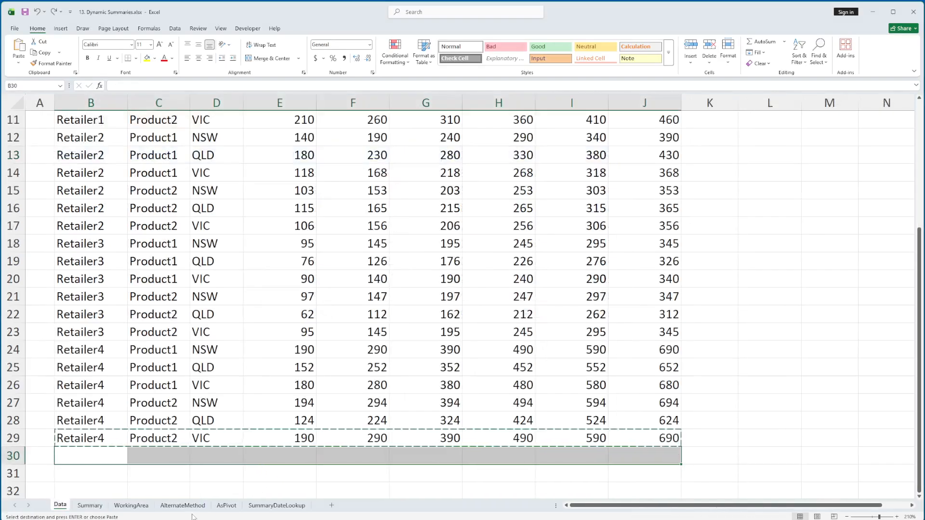
On the Summary sheet, hide columns J:Q holding the Sales by Retailer>Product summary.
click(90, 506)
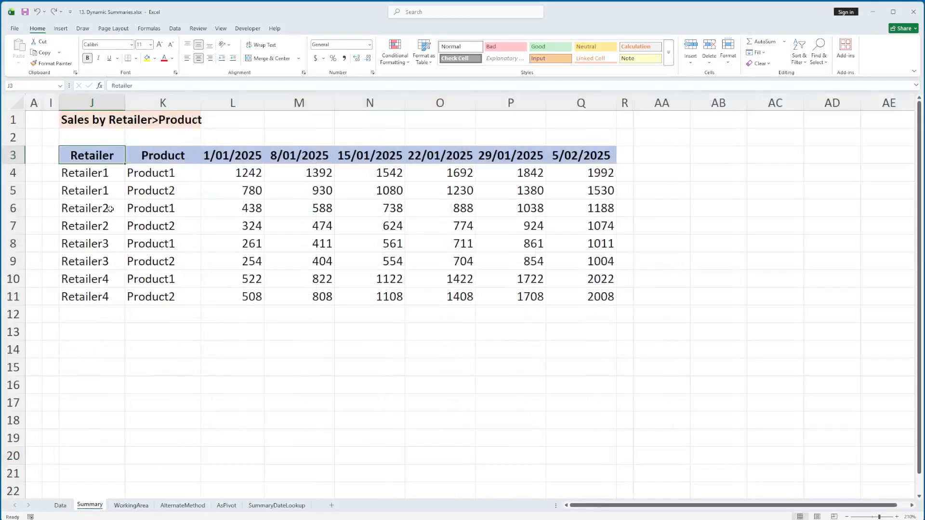
click(106, 102)
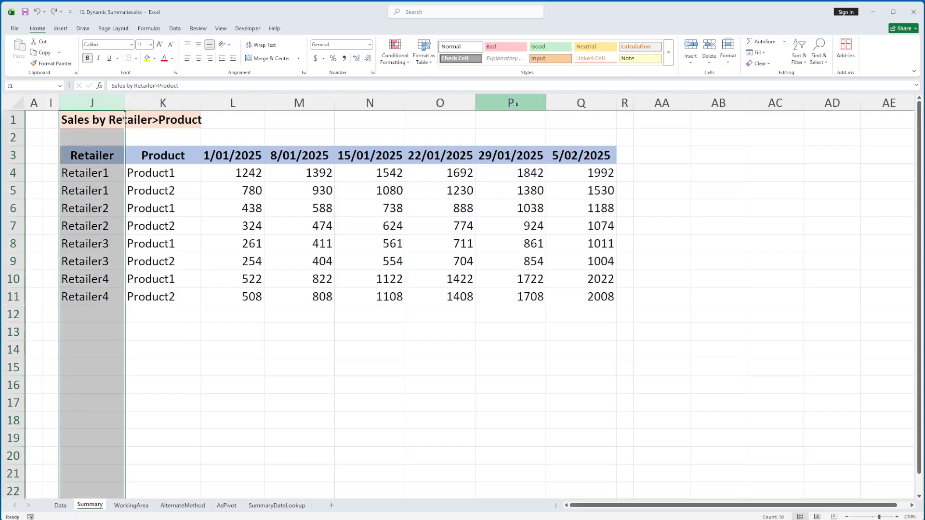
shift+click(584, 100)
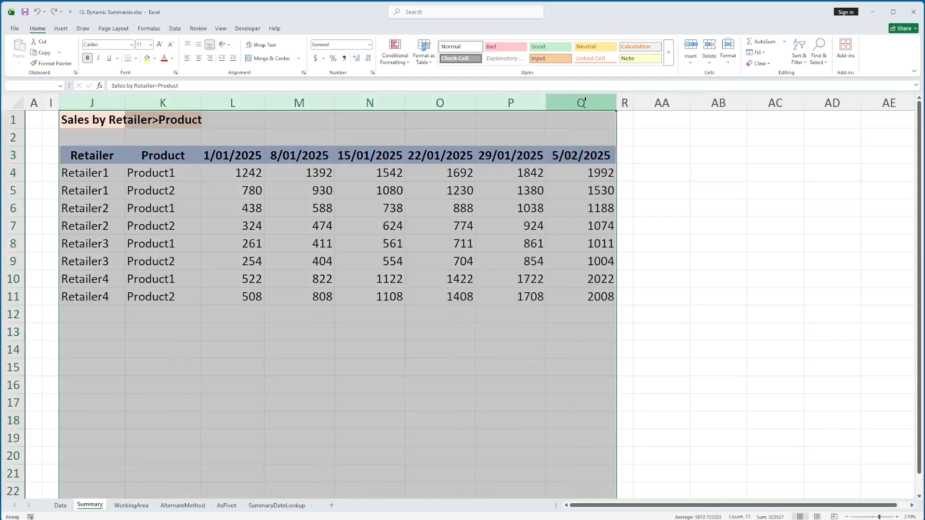
right_click(584, 101)
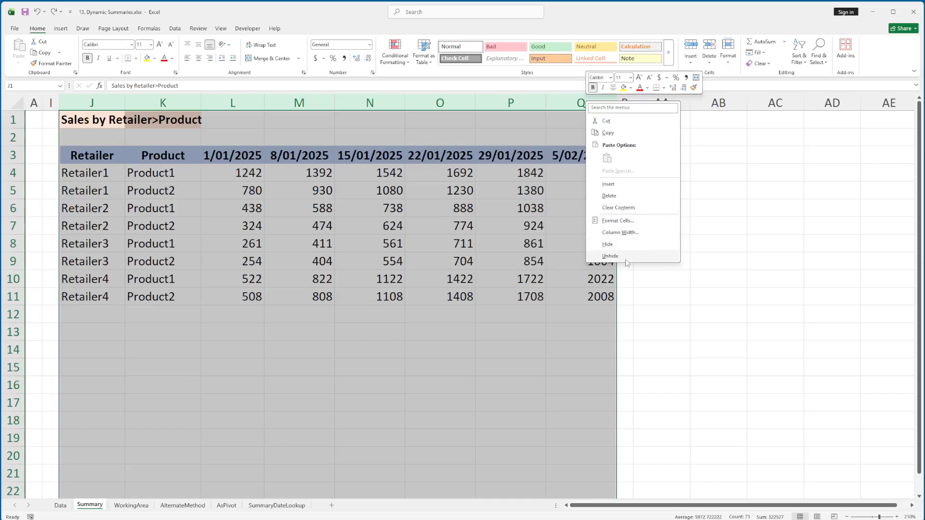
click(608, 244)
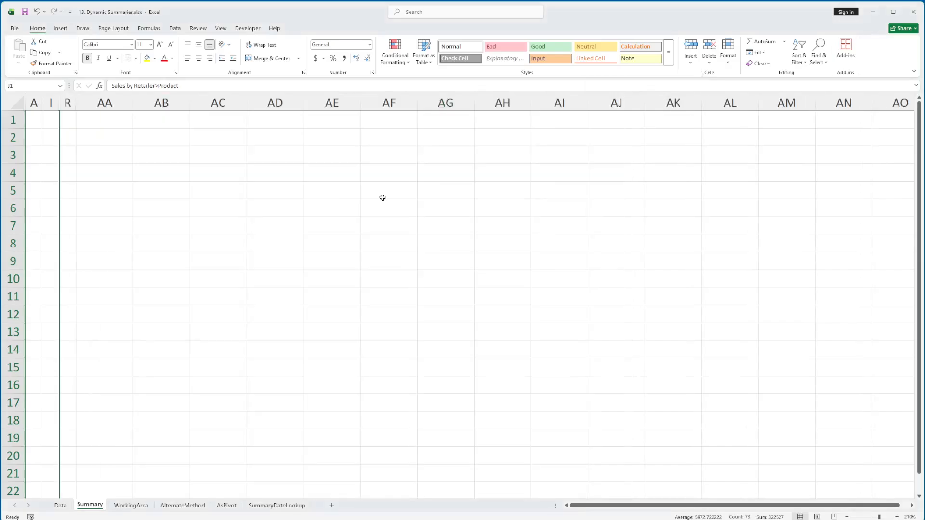
Unhide columns S:Z between R and AA to reveal the Sales by Retailer>State summary.
drag(69, 102, 105, 102)
right_click(96, 103)
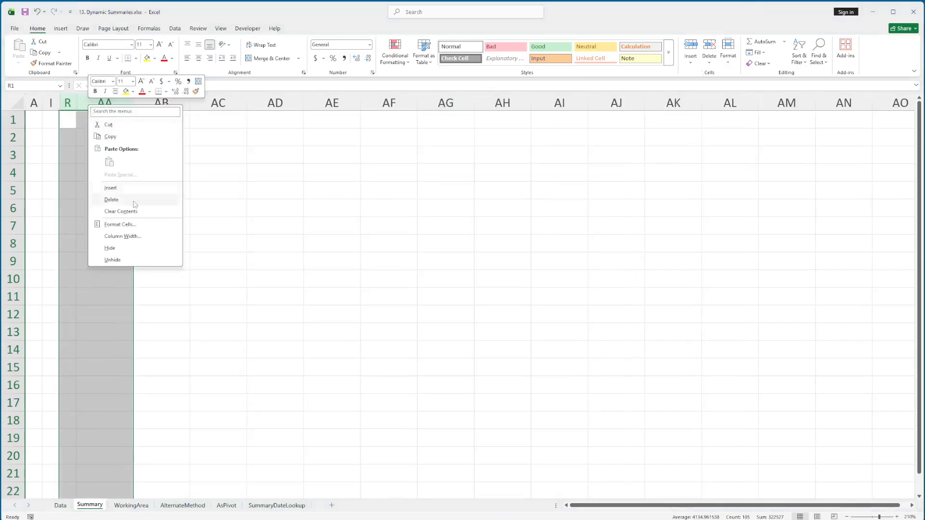
click(138, 260)
Rebuild the Retailer column in S4 as a spilled reference to the WorkingArea retailer key column, =WorkingArea!I4#.
click(111, 170)
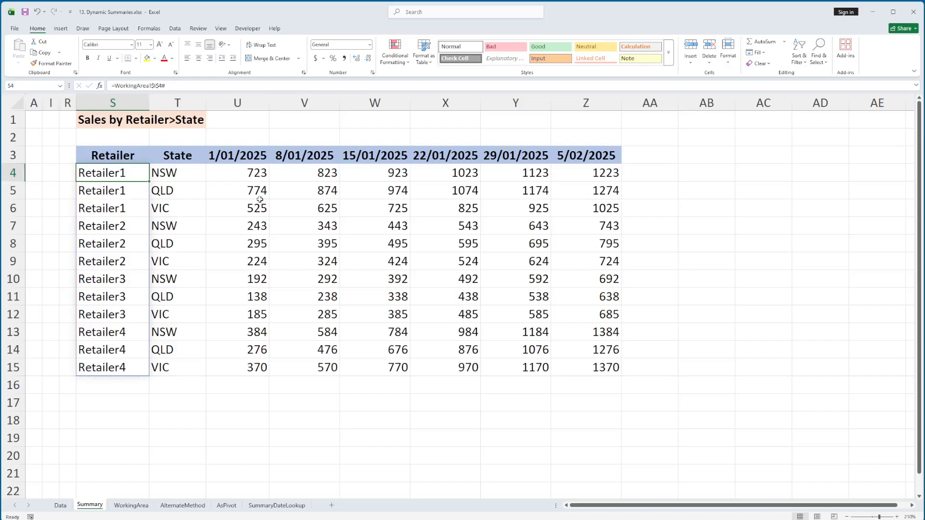
click(131, 505)
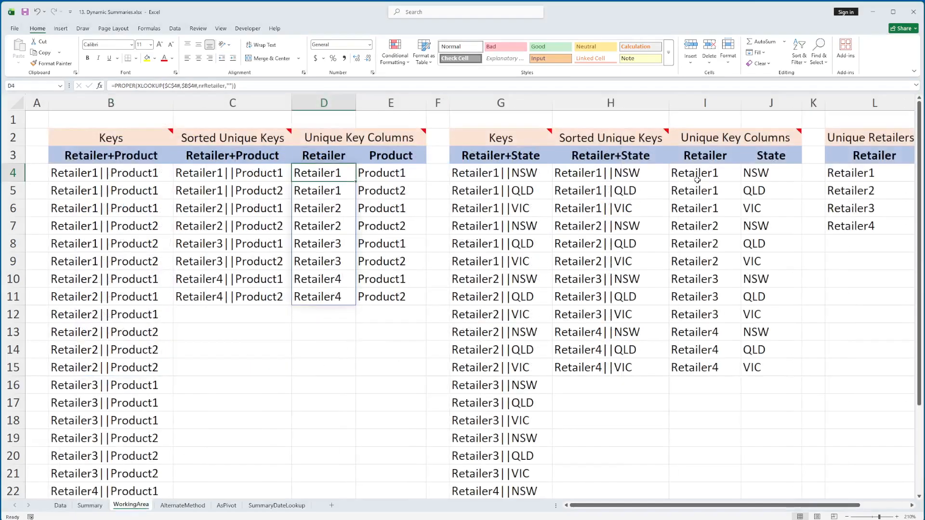
drag(705, 102, 771, 102)
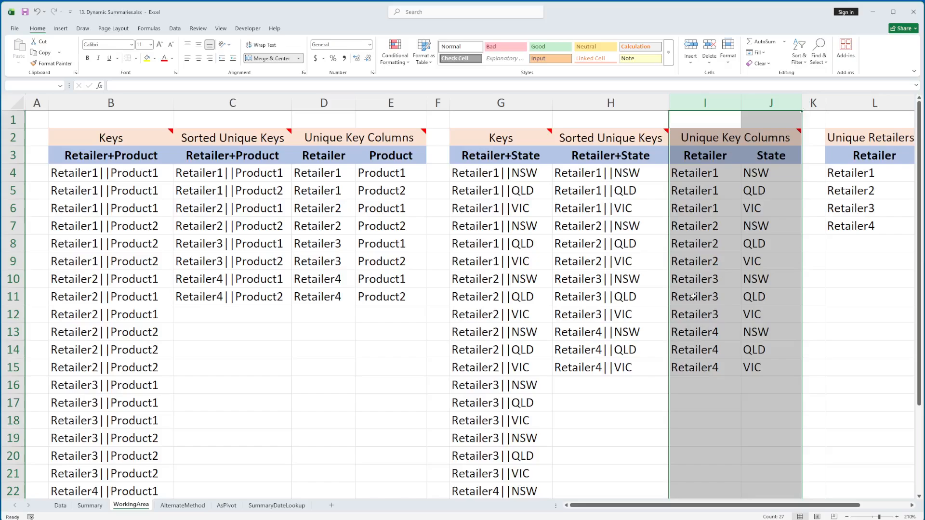
click(704, 176)
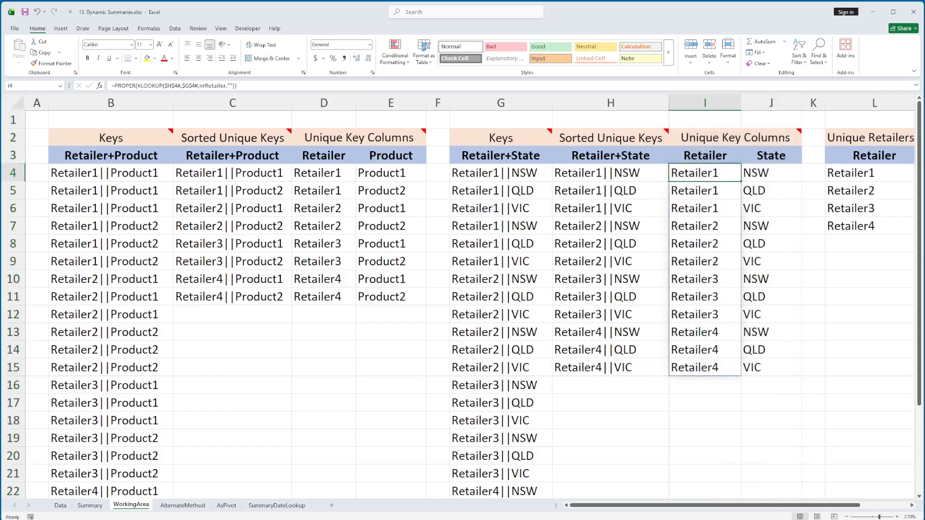
click(90, 505)
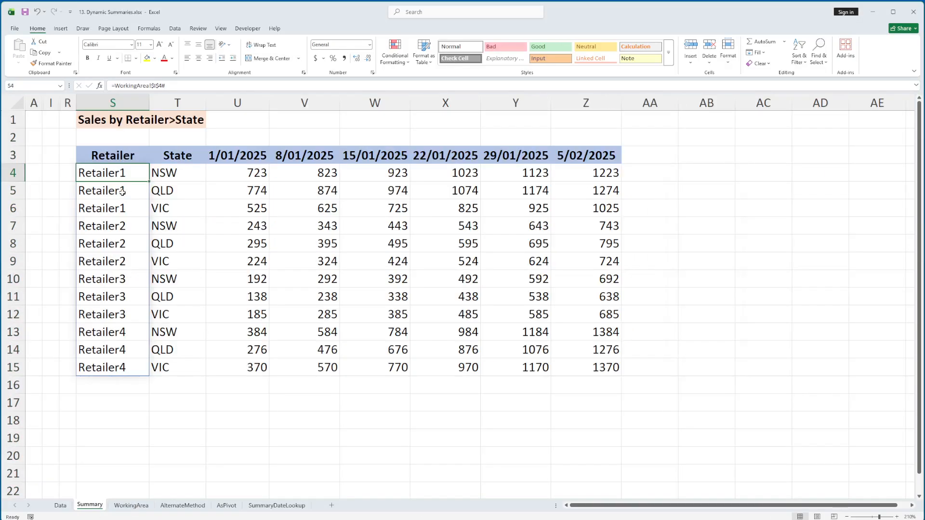
key(Delete)
text(=)
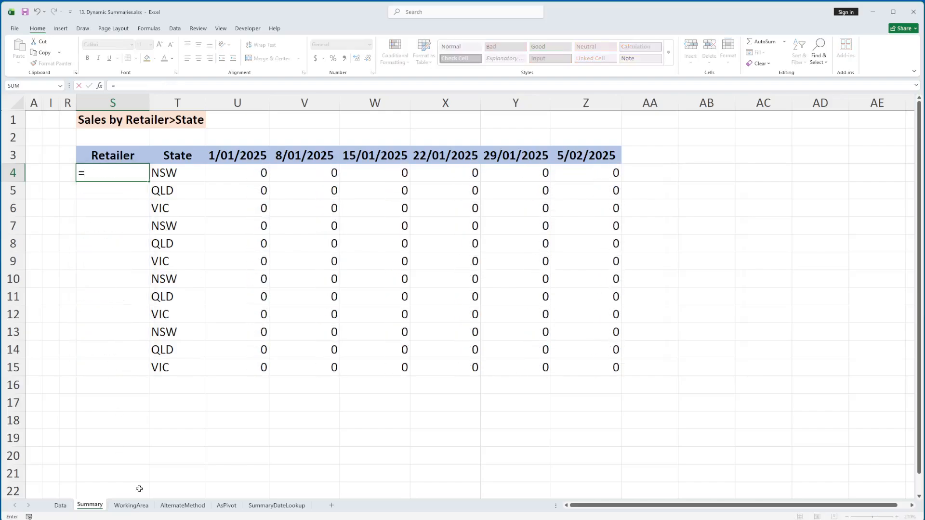
click(138, 507)
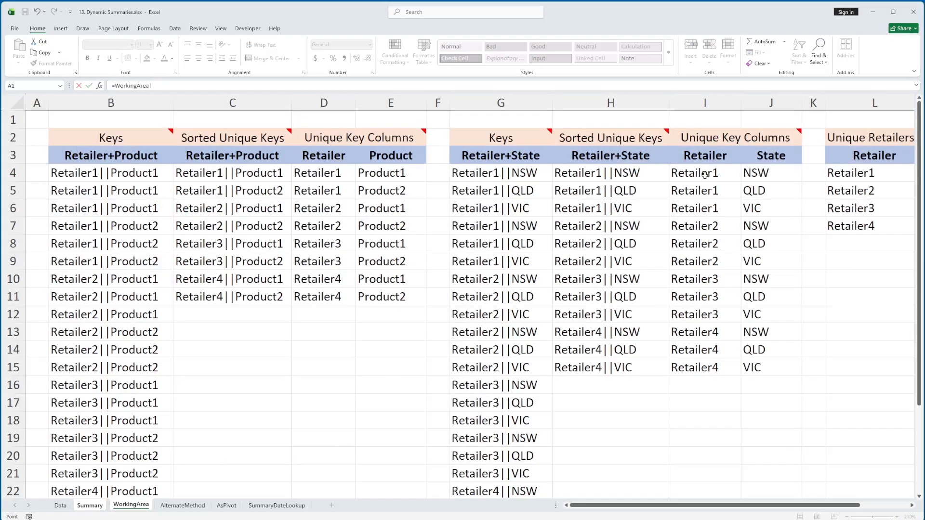
click(704, 175)
text(#)
key(Return)
Rebuild the State column in T4 as a spilled reference to the WorkingArea state key column, =WorkingArea!J4#.
click(179, 174)
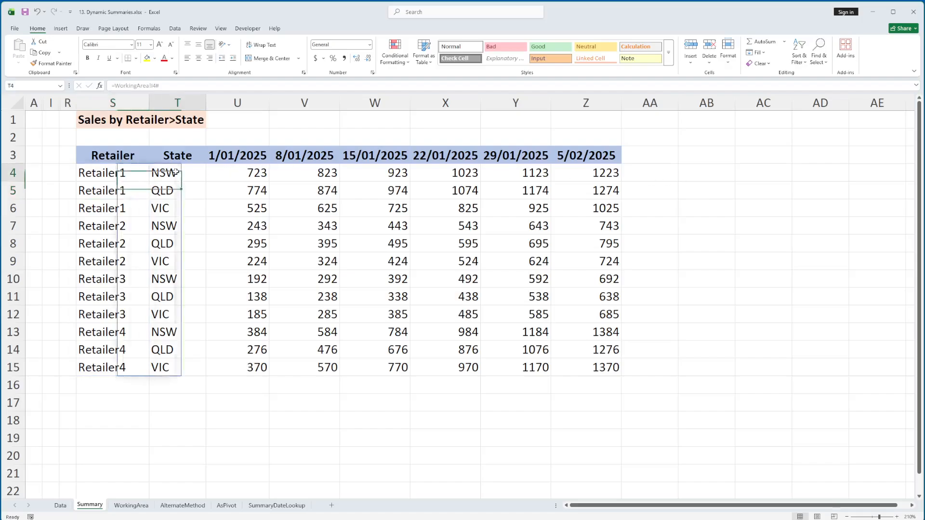
key(Delete)
text(=)
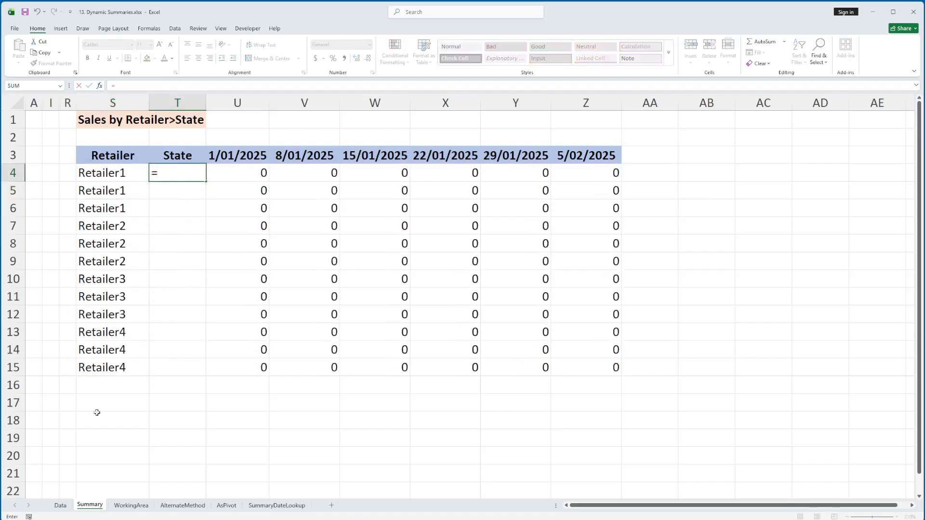
click(130, 505)
click(752, 173)
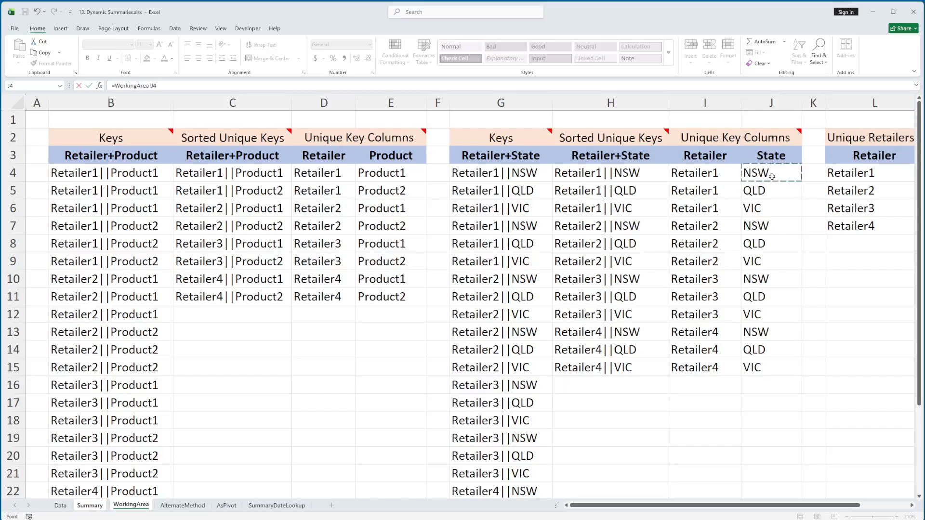
text(#)
key(Return)
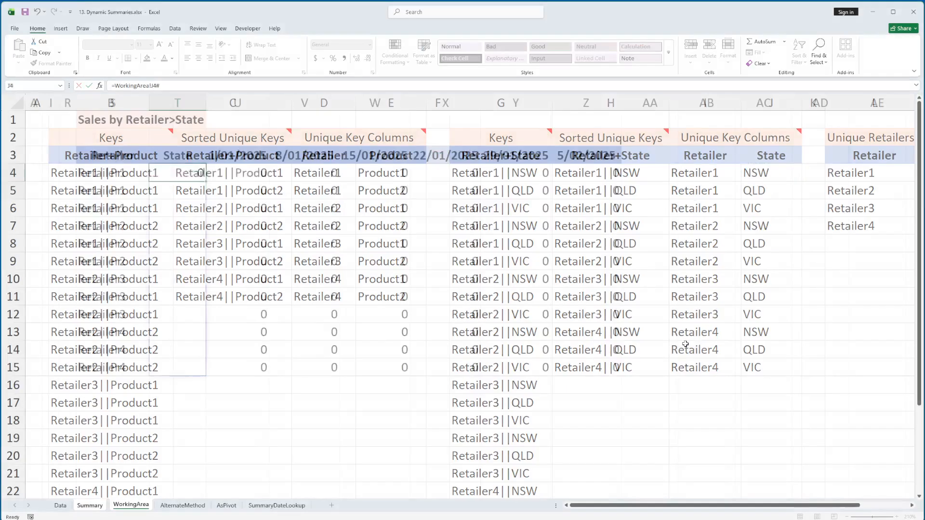
Review the spilled references in S4 and T4 and the date header formula starting at U3.
click(127, 174)
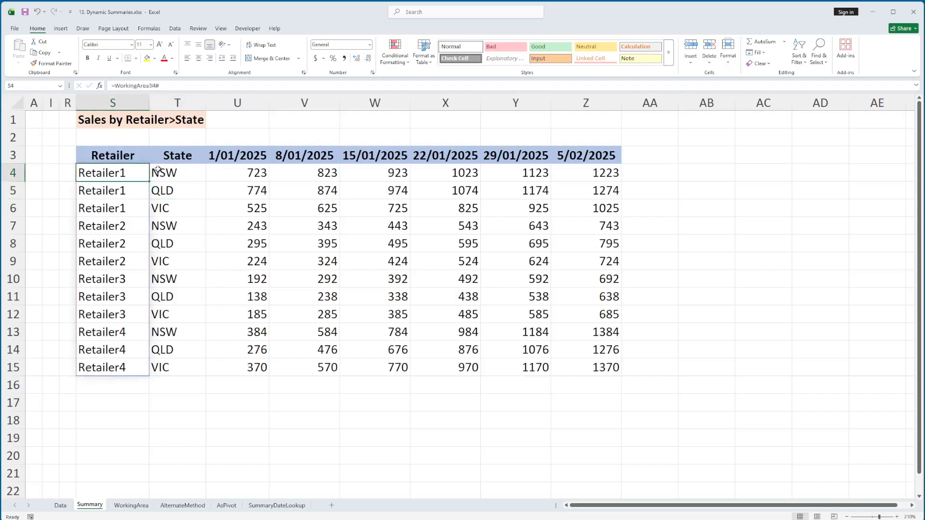
click(159, 171)
click(139, 170)
click(176, 176)
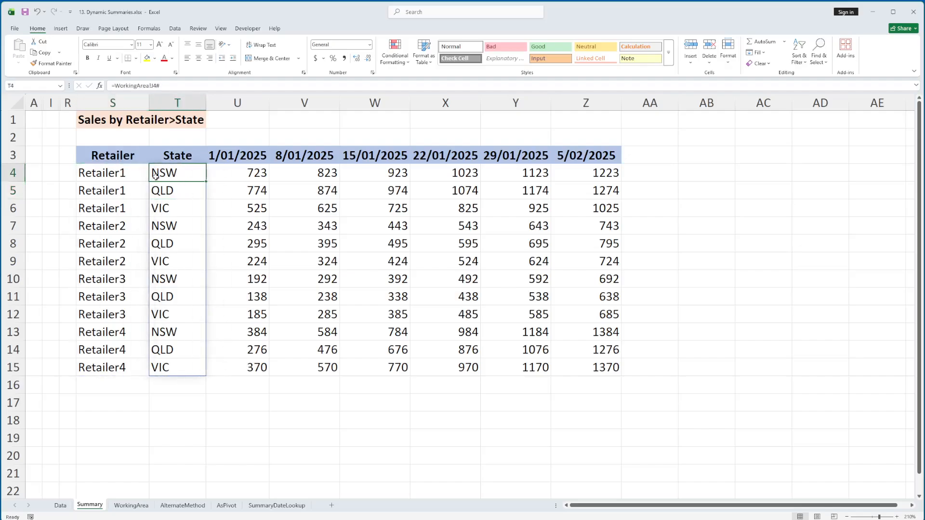
click(260, 161)
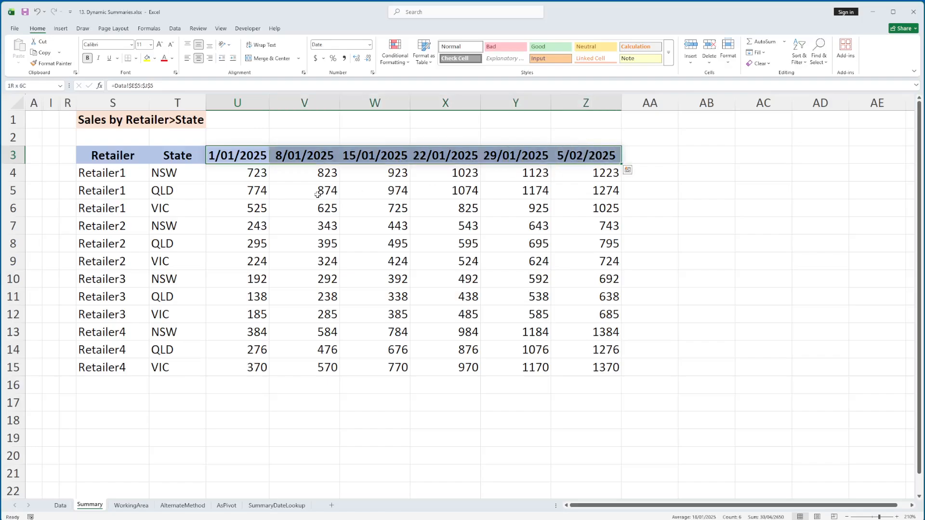
Examine the SUMIFS totals formula in U4, checking its retailer and state criteria ranges and criteria.
click(259, 179)
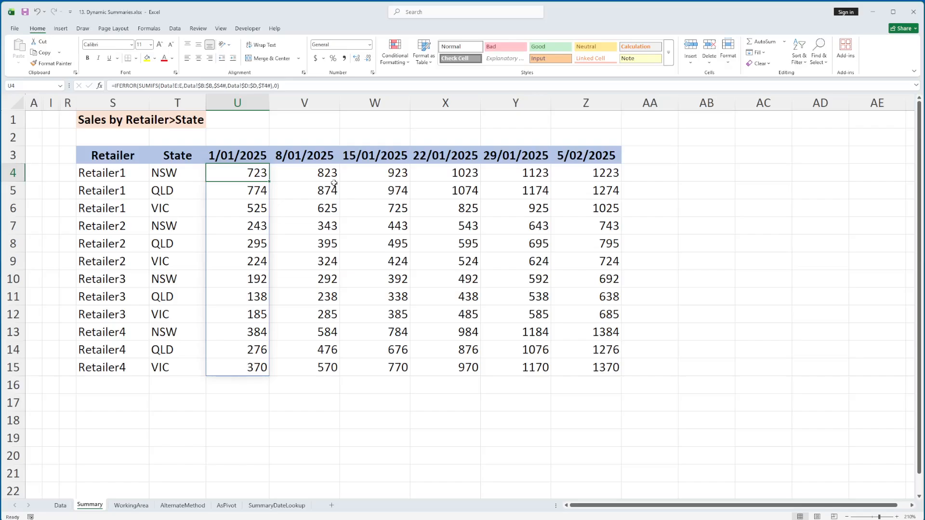
key(F2)
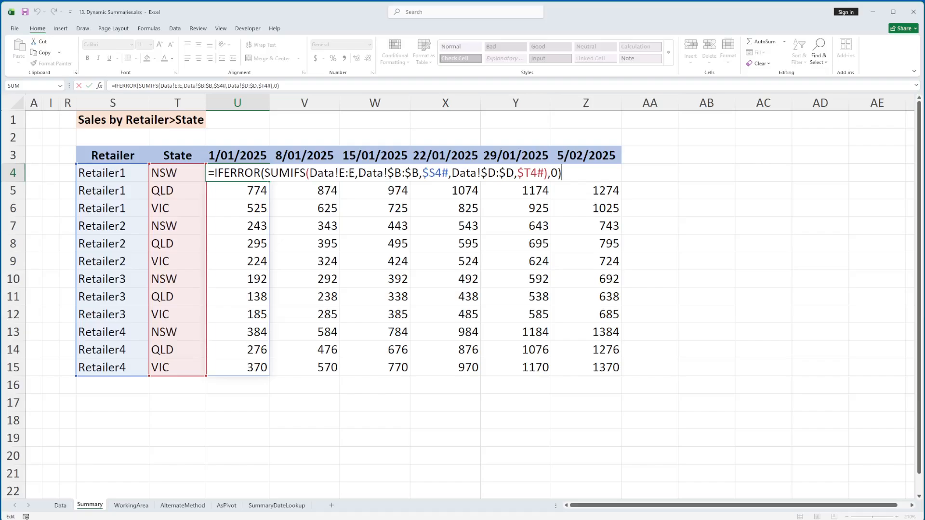
drag(355, 173, 449, 173)
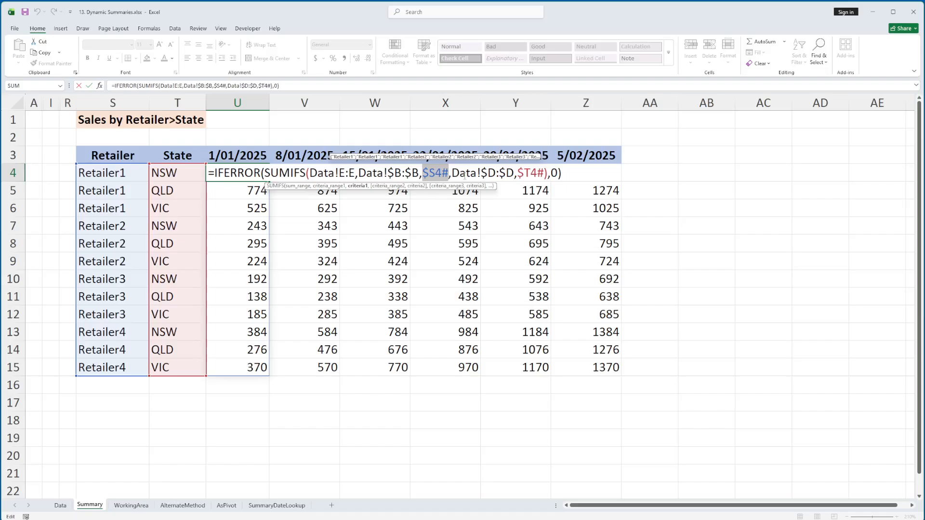
drag(454, 171, 509, 179)
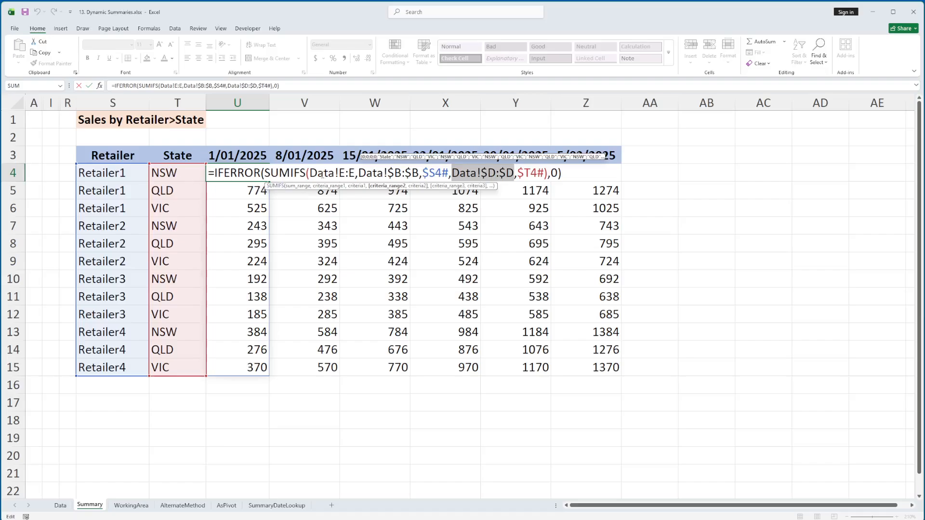
drag(517, 173, 544, 174)
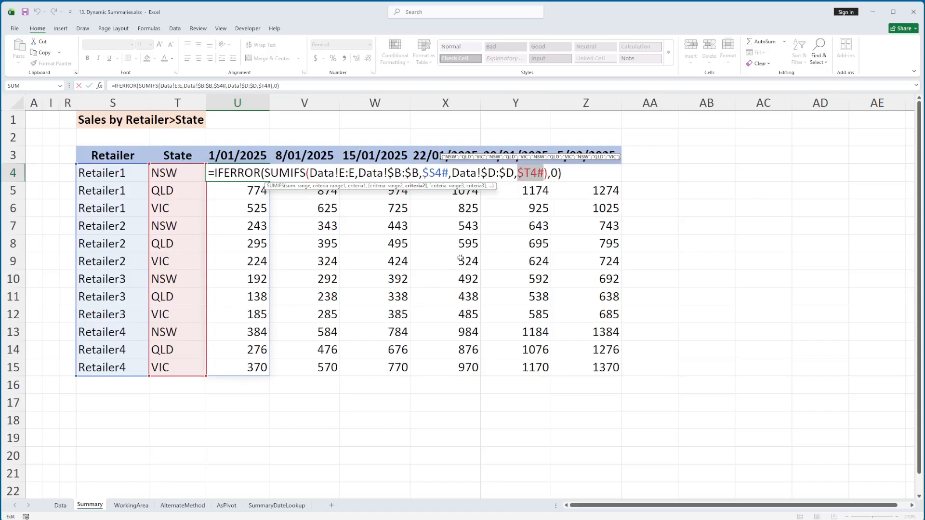
click(574, 174)
key(Return)
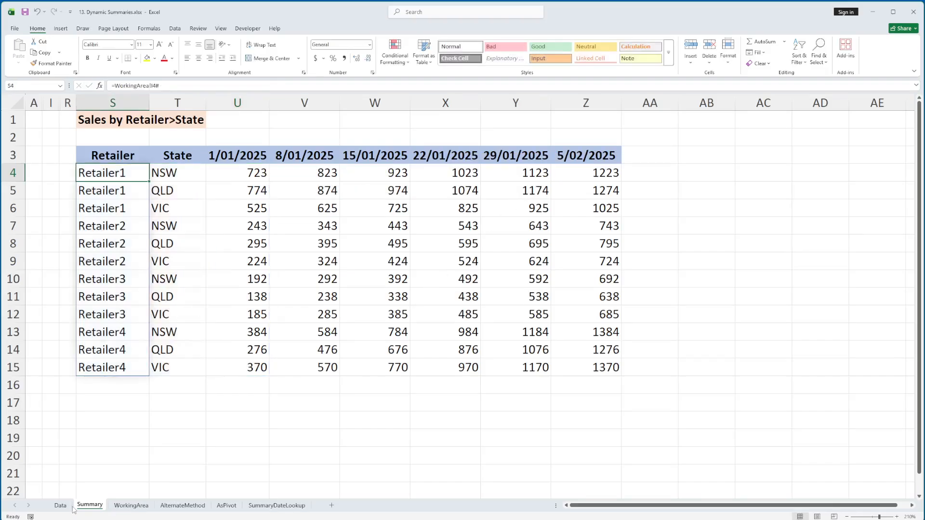
On the Data sheet, copy the last record, B29:J29, into row 30 as a new test record.
click(60, 505)
click(93, 438)
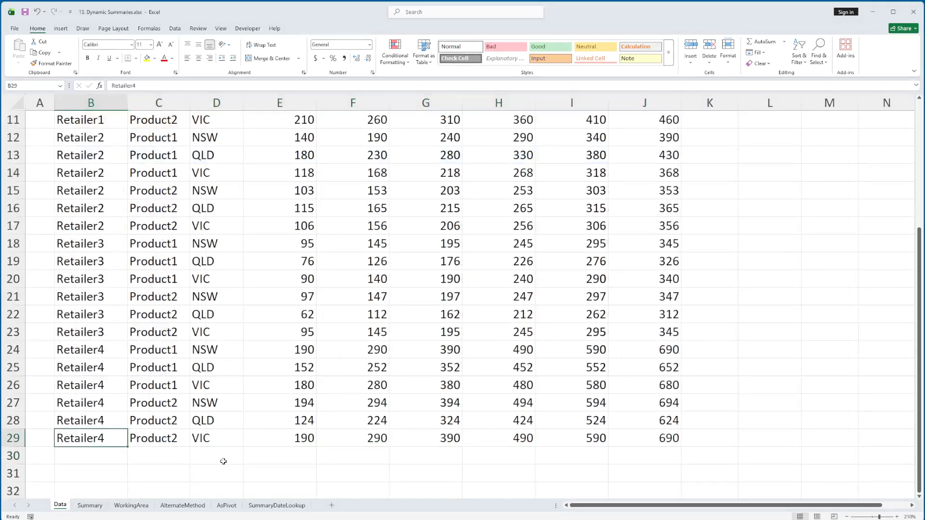
key(ctrl+shift+Right)
key(ctrl+c)
key(Down)
key(ctrl+v)
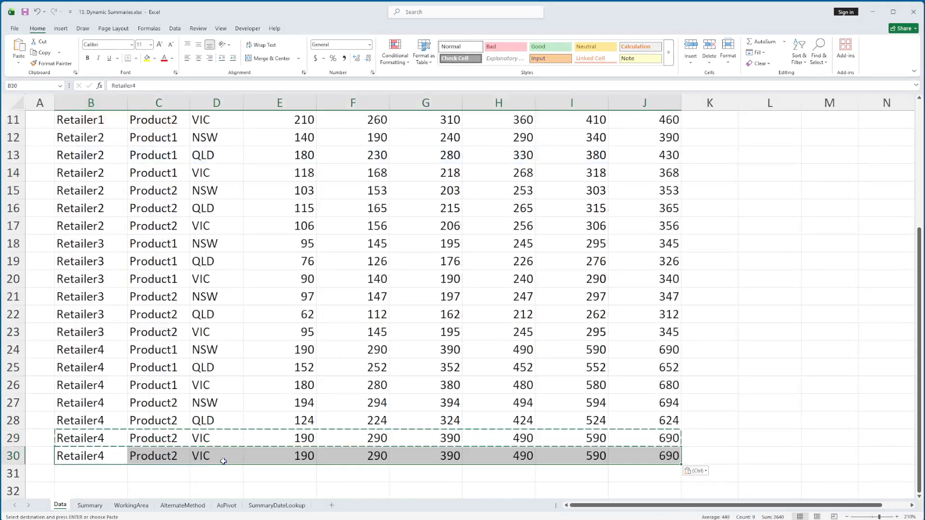
key(Escape)
Set the retailer in B30 to Retailer7 and the product in C30 to Product8.
key(F2)
key(BackSpace)
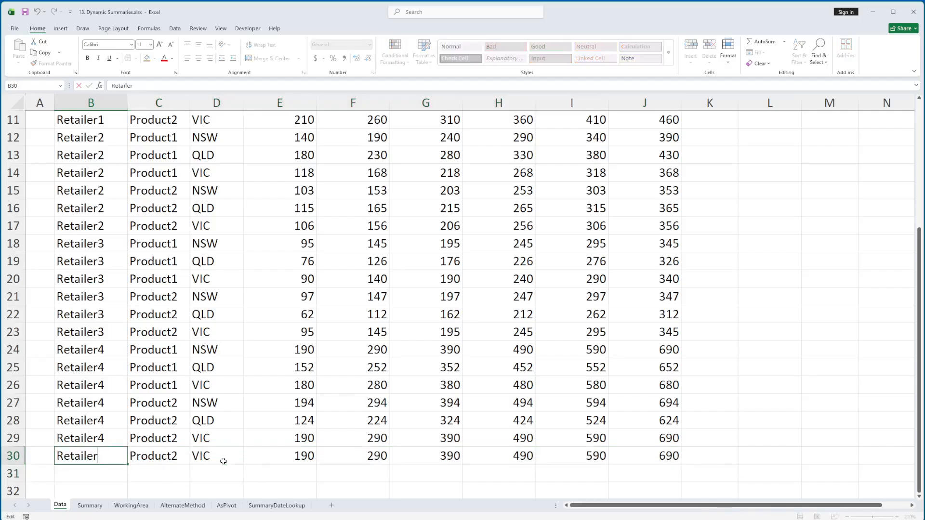
key(ctrl+Return)
key(Right)
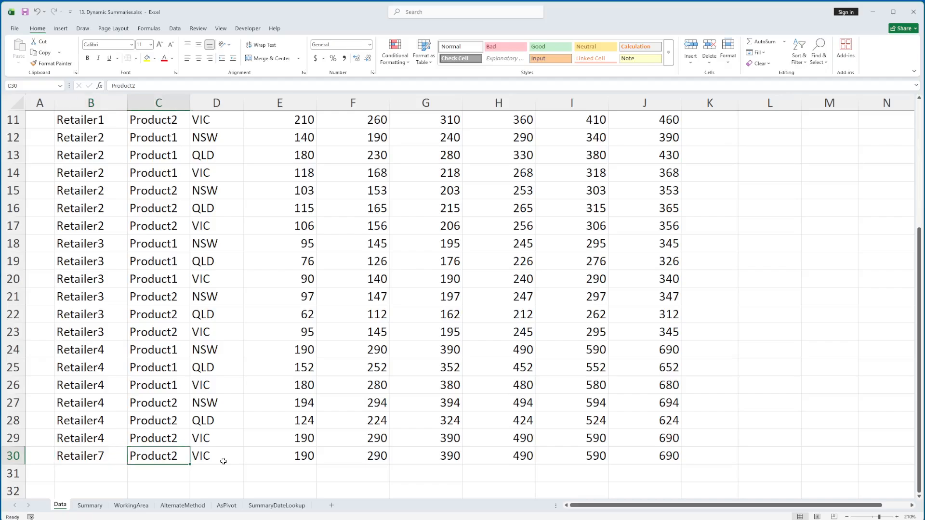
key(F2)
text(8)
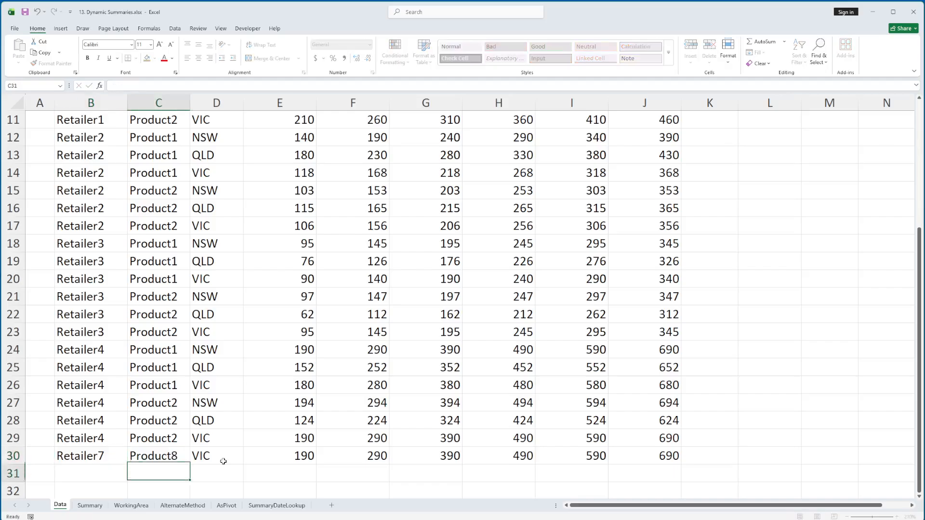
key(ctrl+Return)
key(Right)
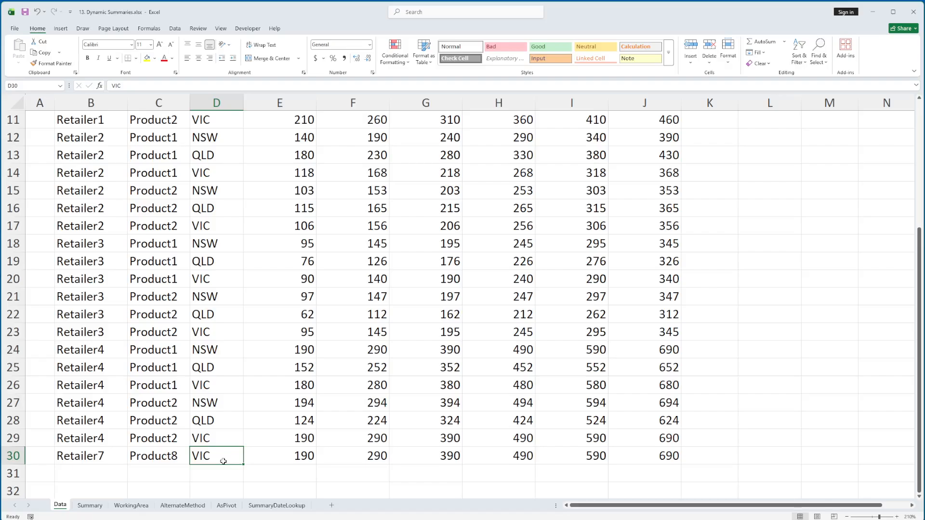
Set the state in D30 to TAS and check the new Retailer7 row's spilled labels and weekly totals on the Summary sheet.
text(TAS)
key(ctrl+Return)
click(89, 505)
click(106, 385)
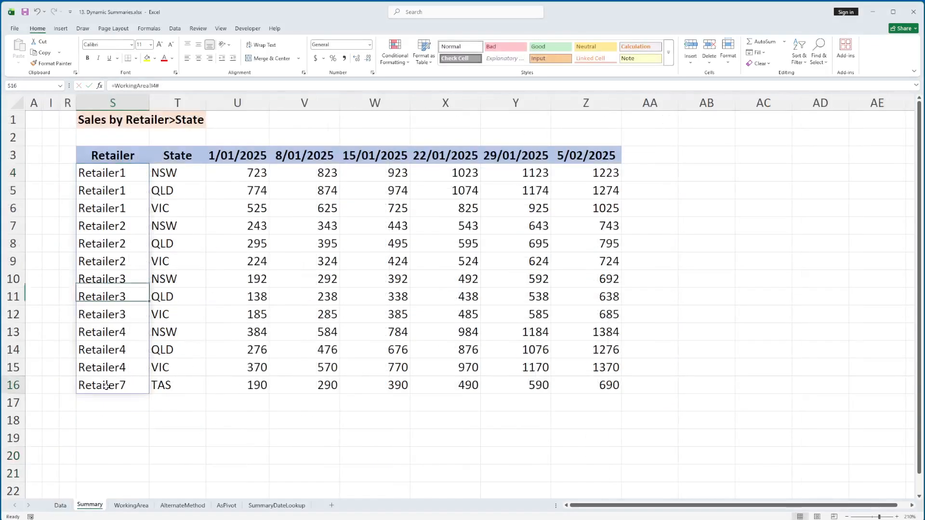
click(165, 386)
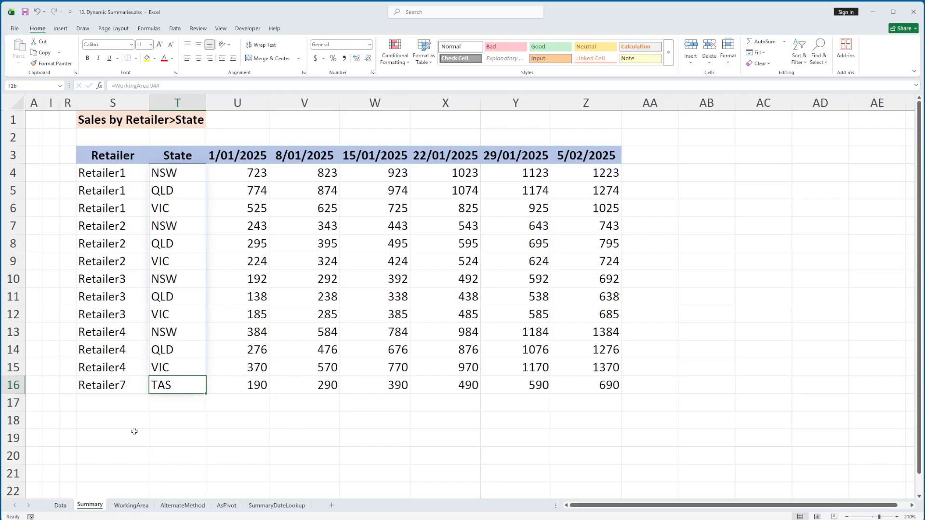
click(243, 384)
shift+click(570, 379)
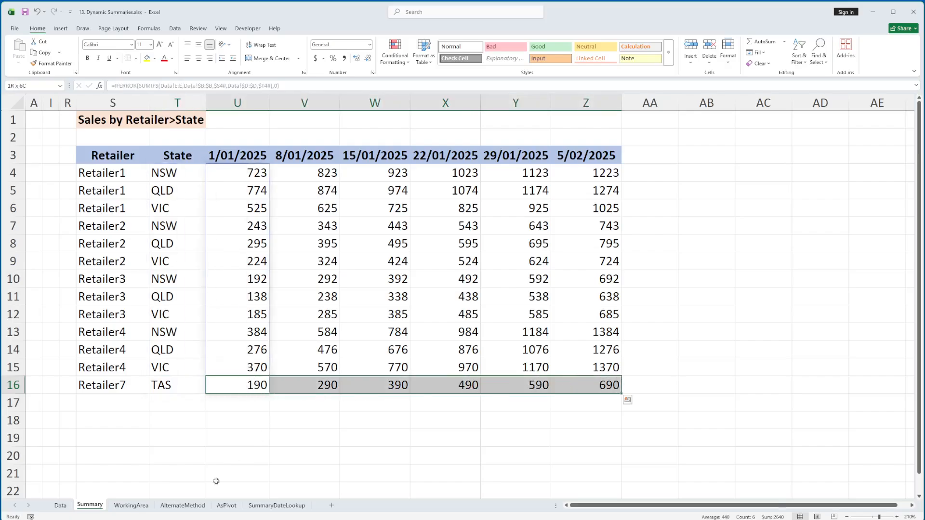
On the Data sheet, duplicate the test record B30:J30 into row 31.
click(60, 505)
click(102, 455)
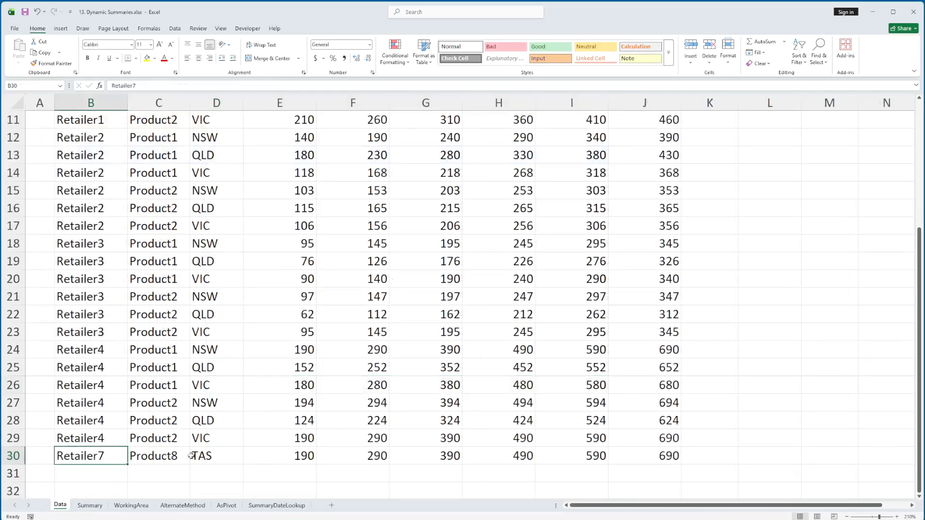
shift+click(673, 453)
key(ctrl+c)
key(Down)
key(ctrl+v)
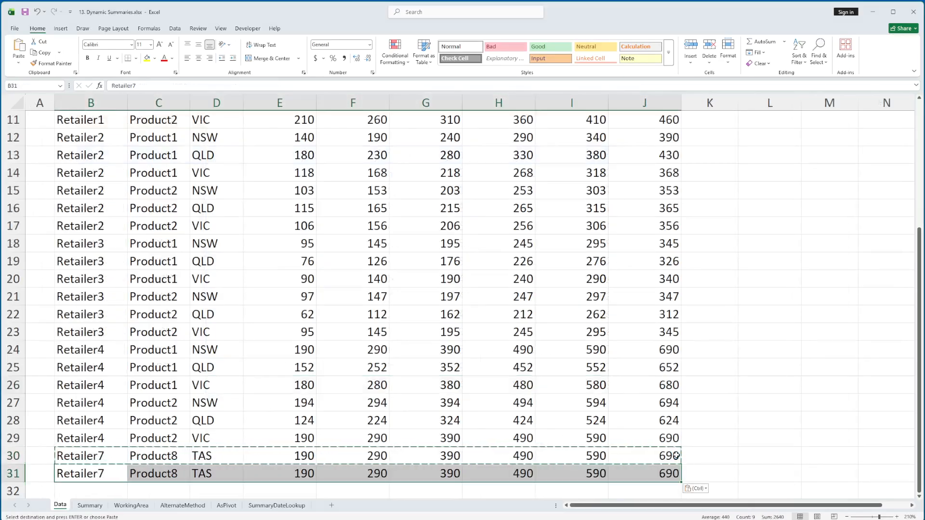
key(Escape)
key(Right)
key(Right)
key(Right)
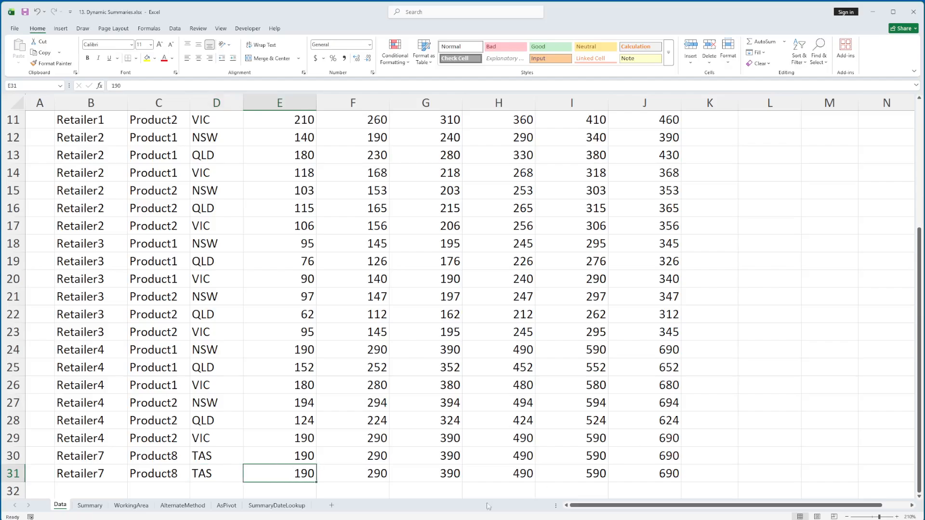
Check the Retailer7 TAS totals for each week, U16 to Z16, and their labels on the Summary sheet.
click(89, 504)
click(242, 387)
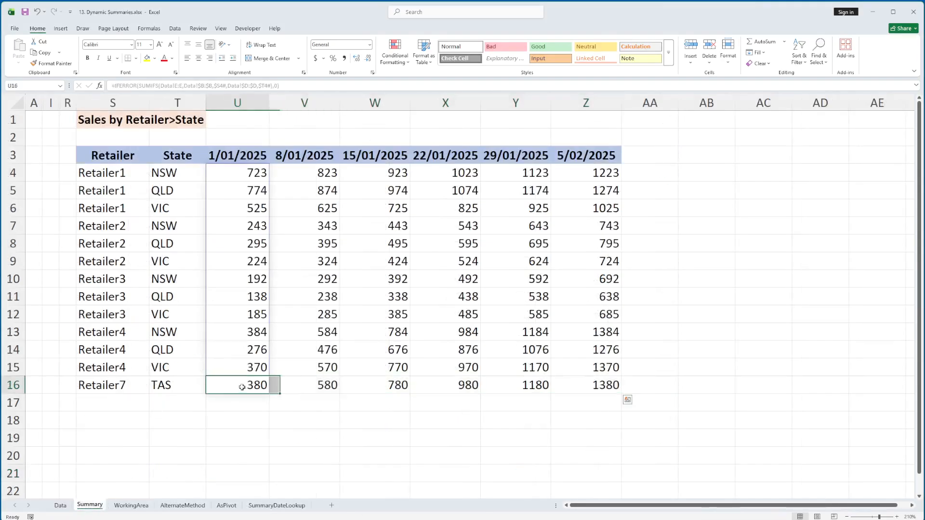
click(301, 385)
click(378, 385)
click(453, 386)
click(522, 385)
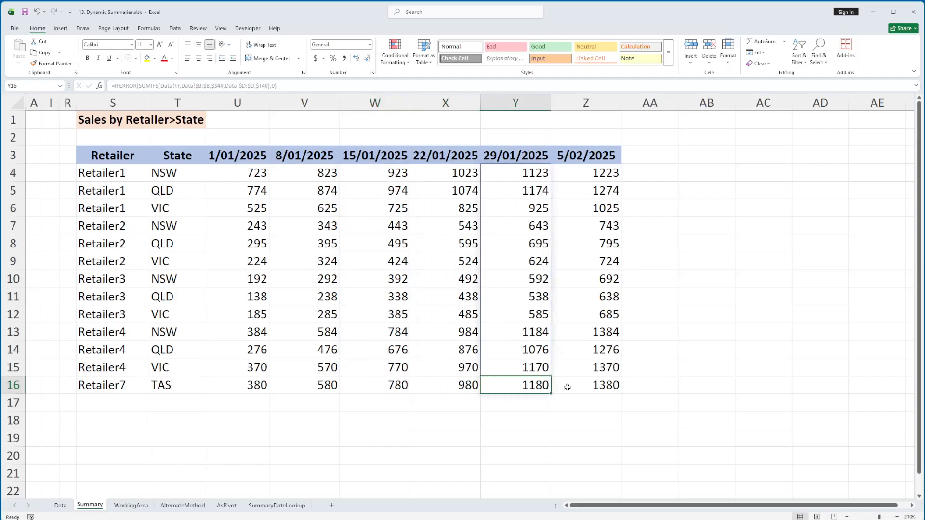
click(601, 385)
click(201, 388)
click(107, 390)
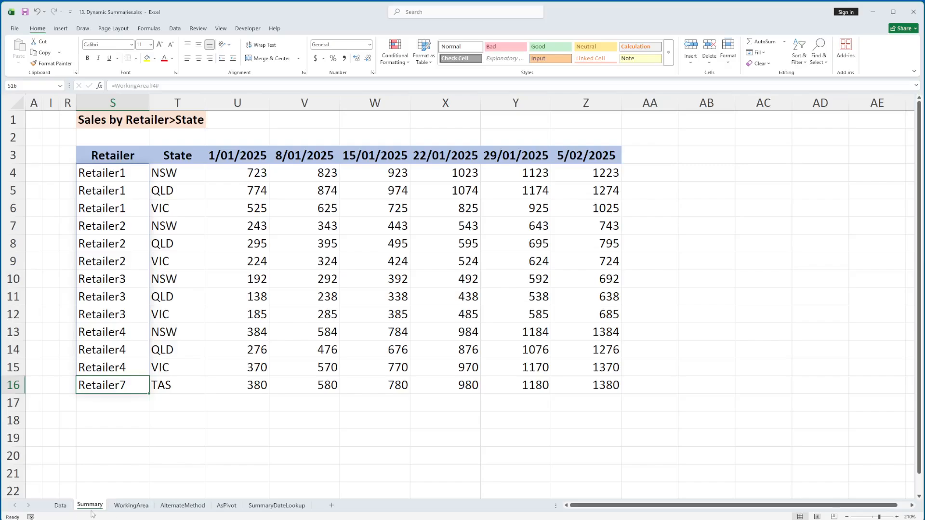
Undo the test entries on the Data sheet so rows 30 and 31 are empty again.
click(60, 505)
key(ctrl+z)
key(ctrl+z)
key(ctrl+z)
key(ctrl+z)
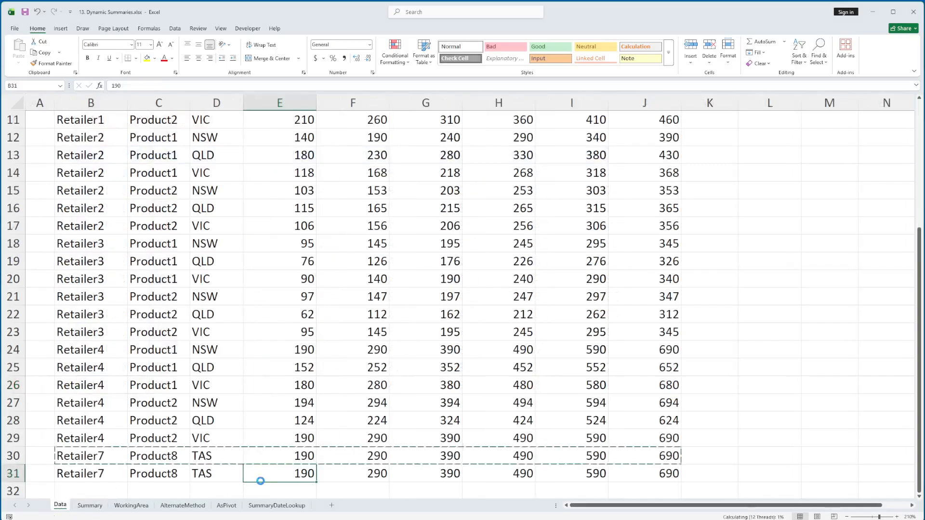
key(ctrl+z)
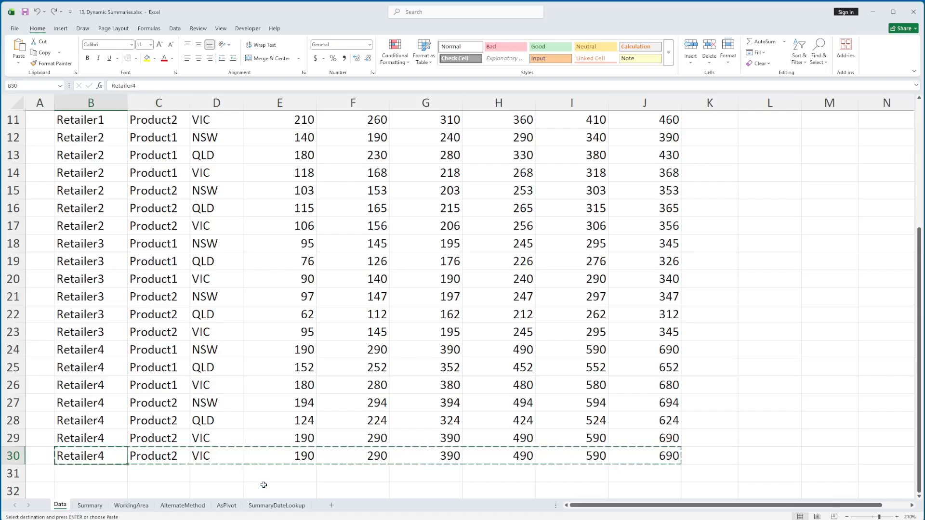
key(ctrl+z)
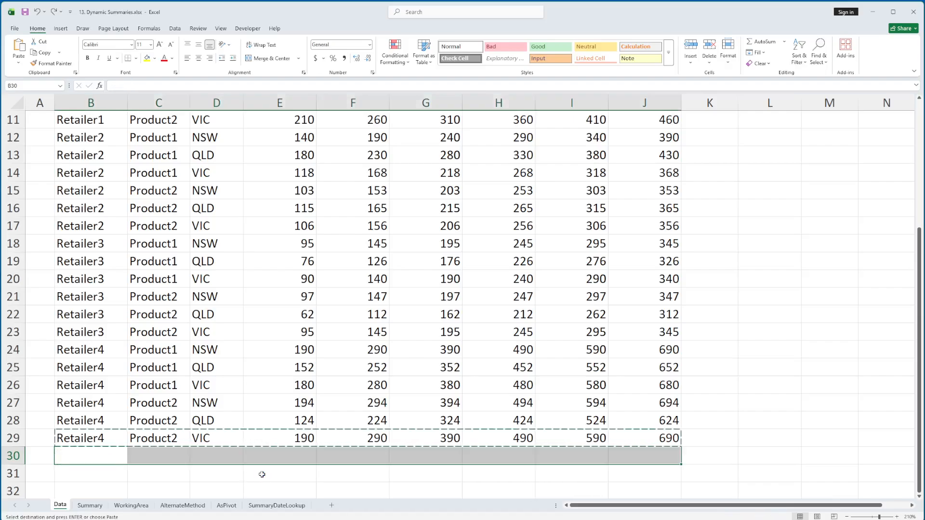
On the Summary sheet, fill the retailer and state labels in S4:T15 with light blue.
click(90, 505)
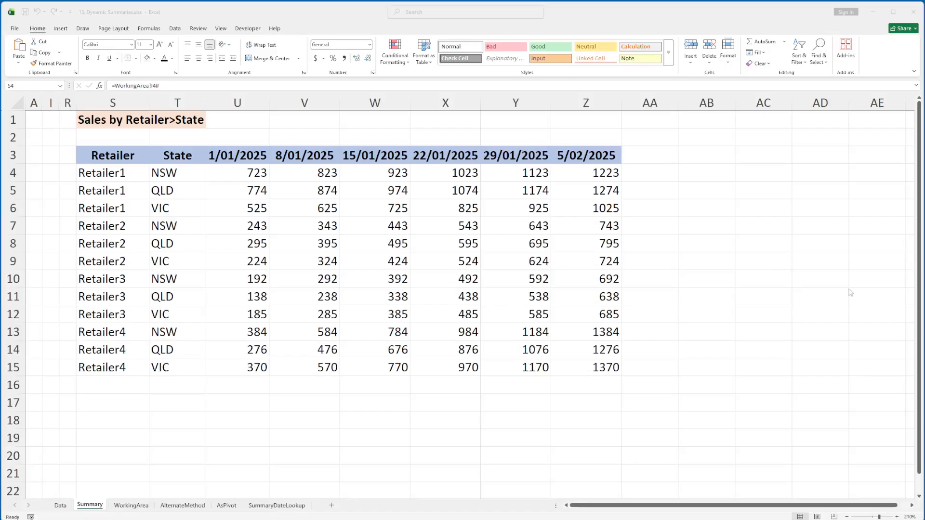
click(206, 20)
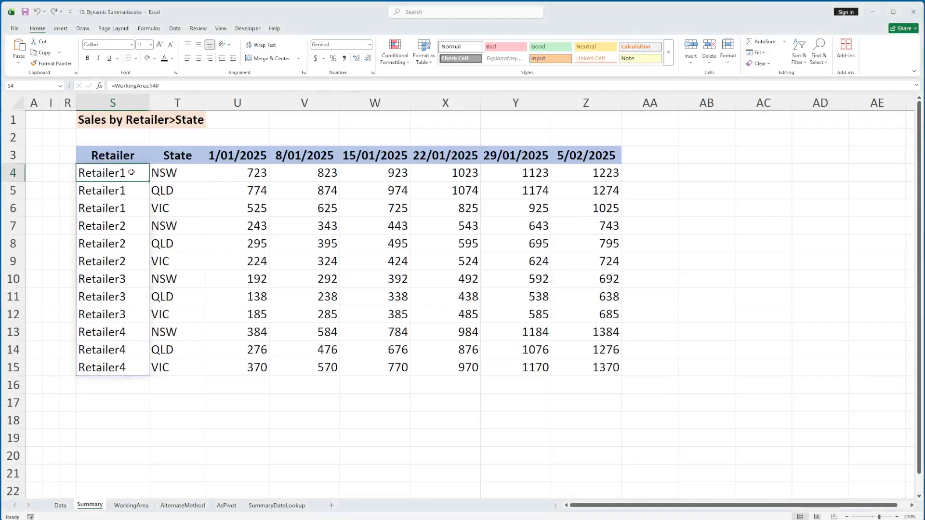
shift+click(189, 365)
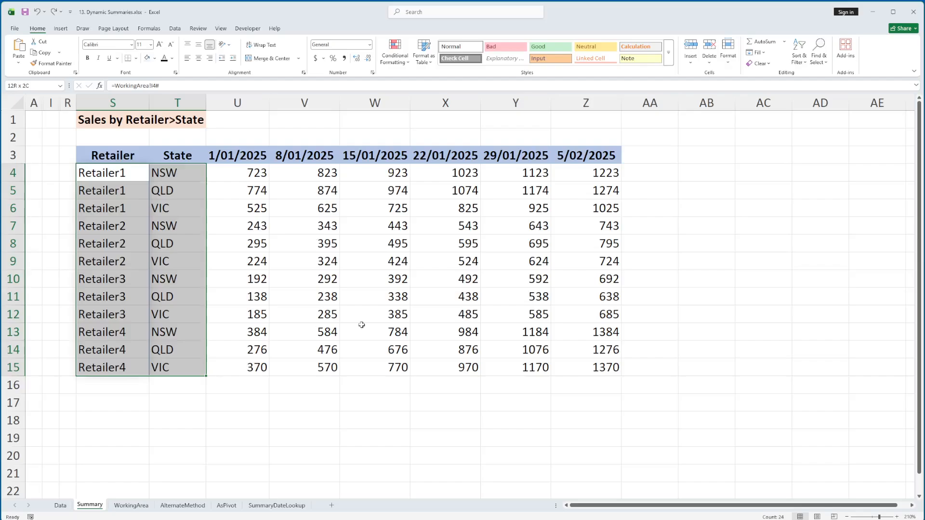
click(154, 58)
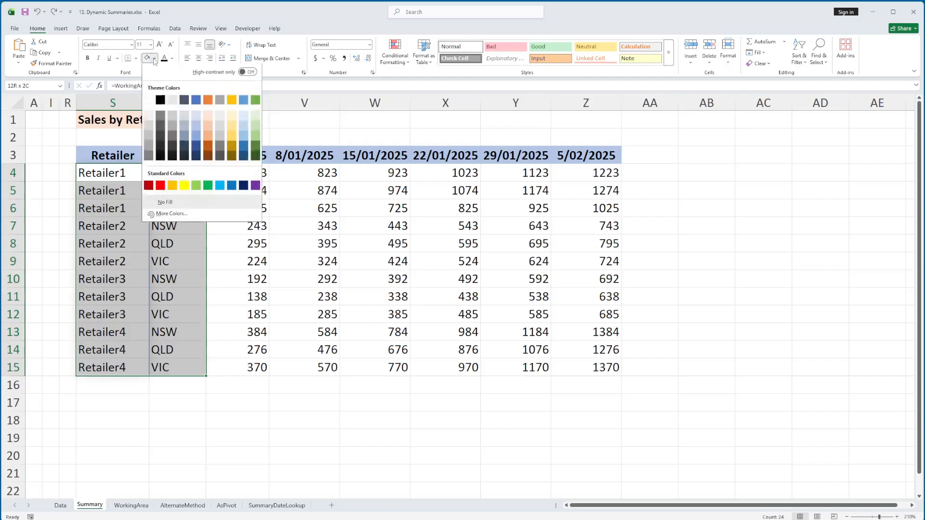
click(245, 119)
Fill the weekly totals in U4:Z15 with light grey.
mouse_move(241, 173)
mouse_down()
mouse_move(286, 220)
mouse_move(595, 367)
mouse_up()
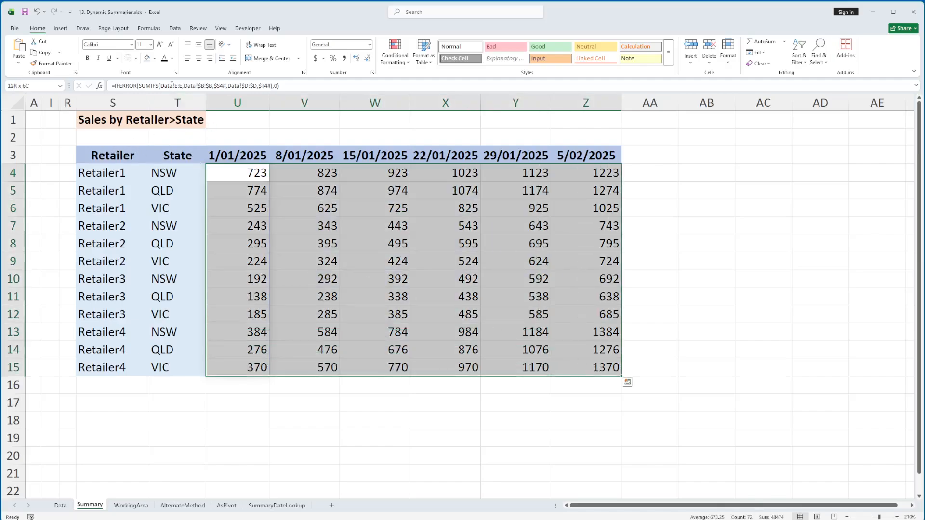
click(156, 59)
key(Escape)
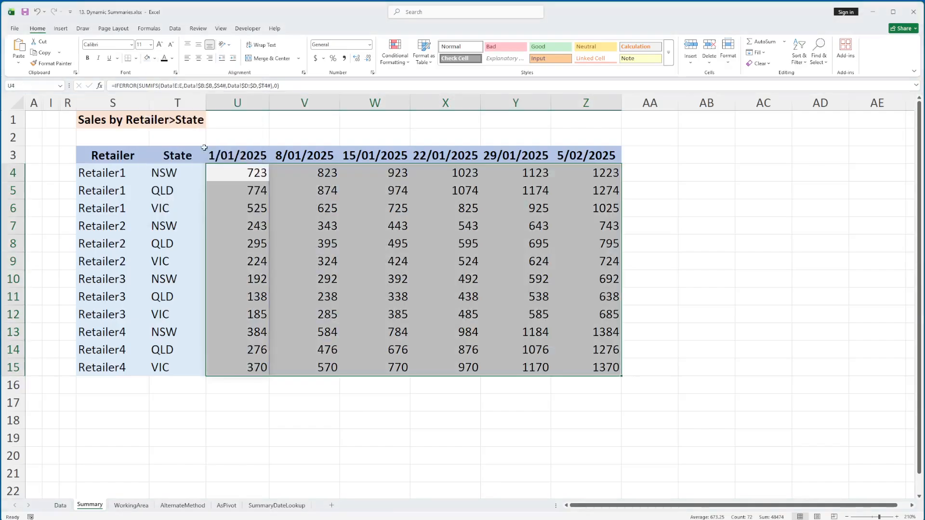
click(151, 177)
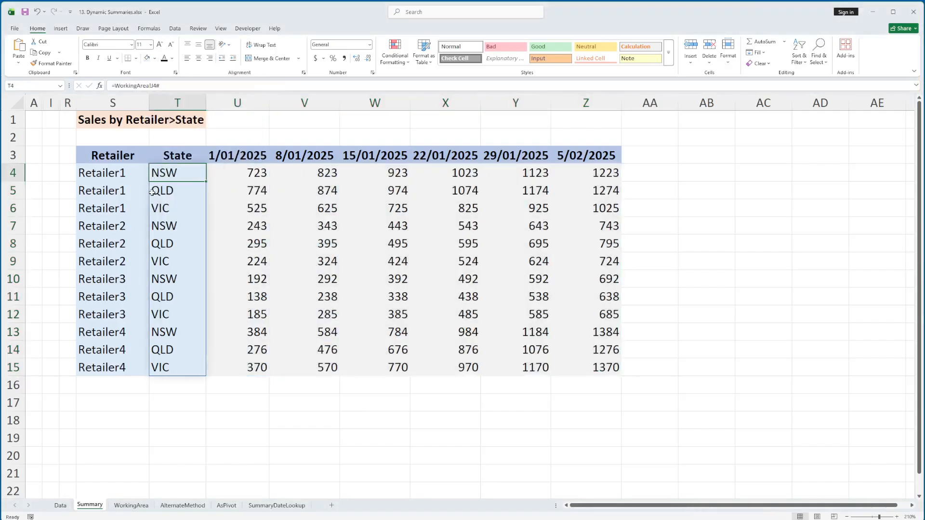
click(115, 384)
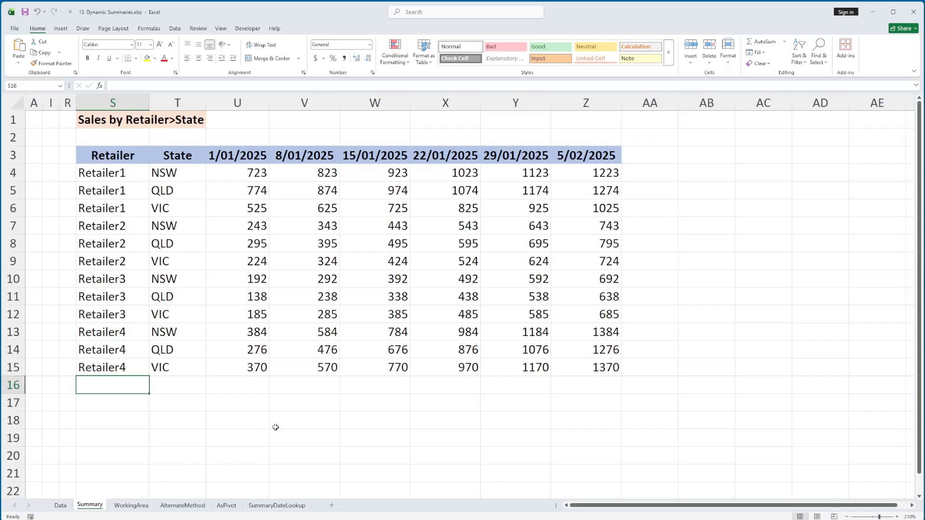
Review the Retailer and Product row labels of the pivot table on the AsPivot sheet.
click(226, 506)
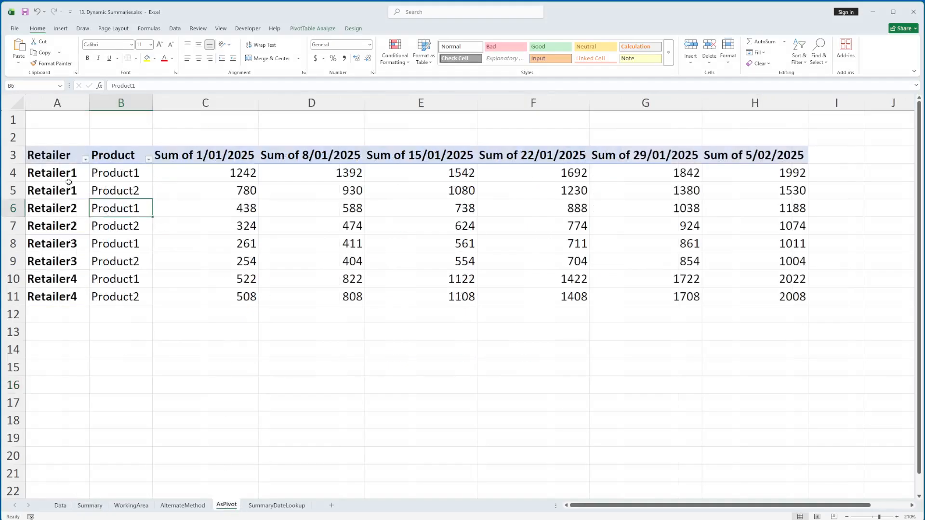
drag(56, 103, 121, 102)
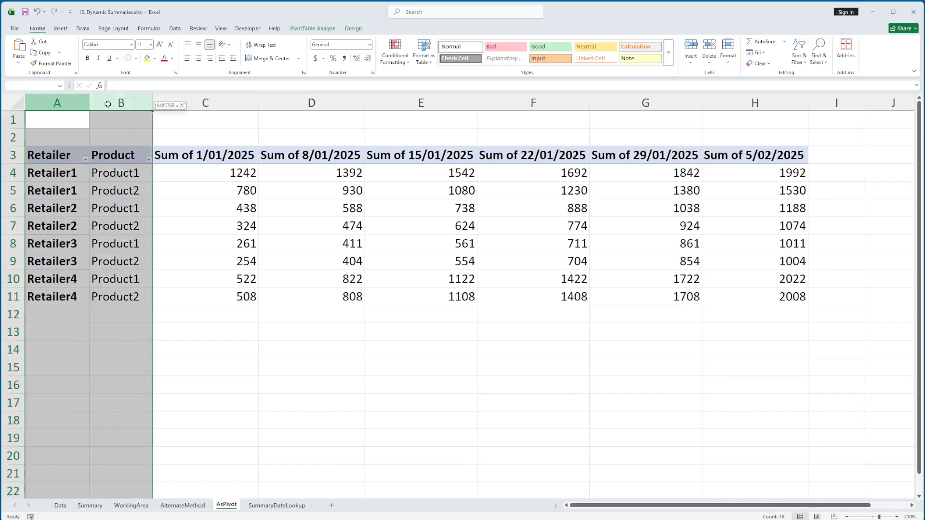
click(129, 233)
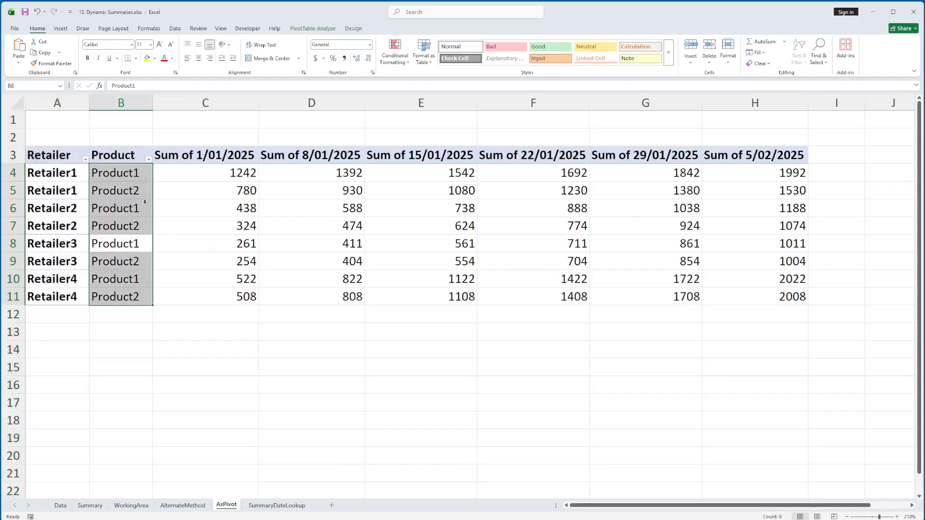
click(68, 178)
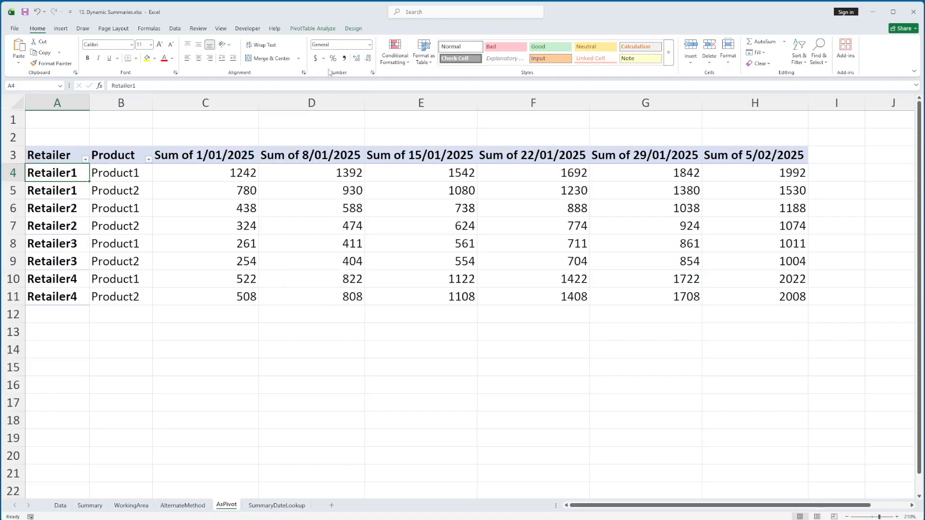
Refresh the pivot table from its source data.
click(313, 28)
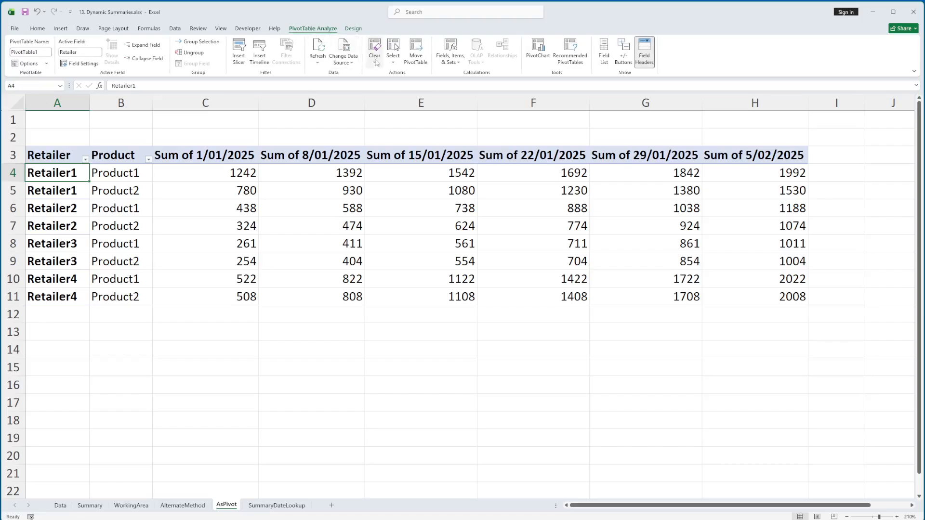
click(317, 62)
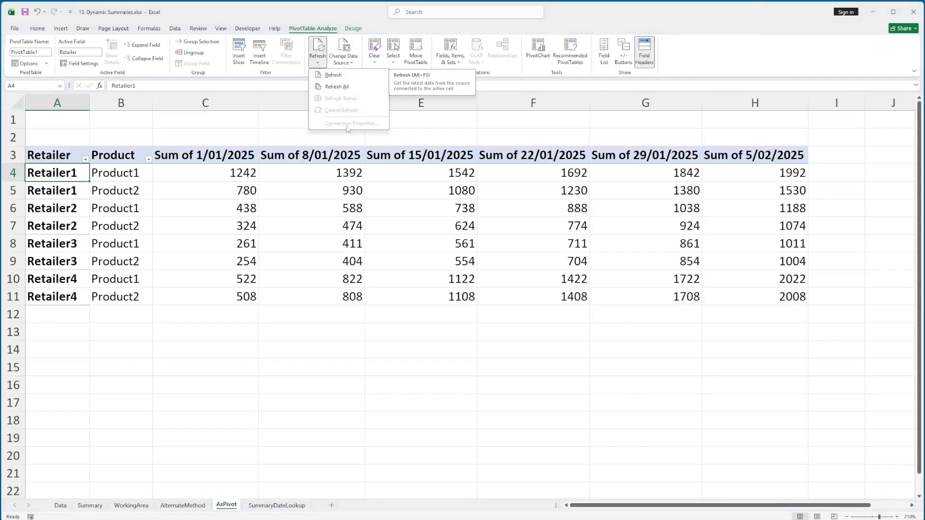
click(332, 76)
click(300, 227)
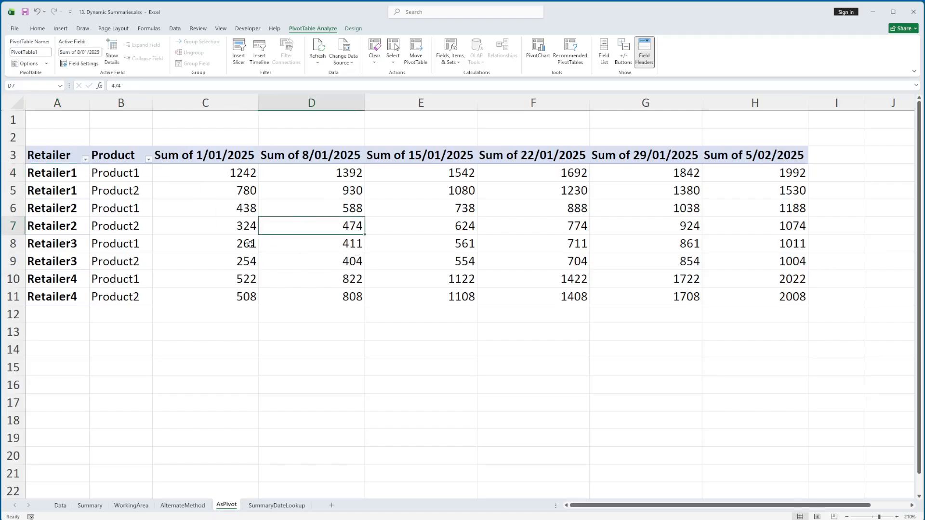
mouse_move(321, 232)
mouse_move(246, 271)
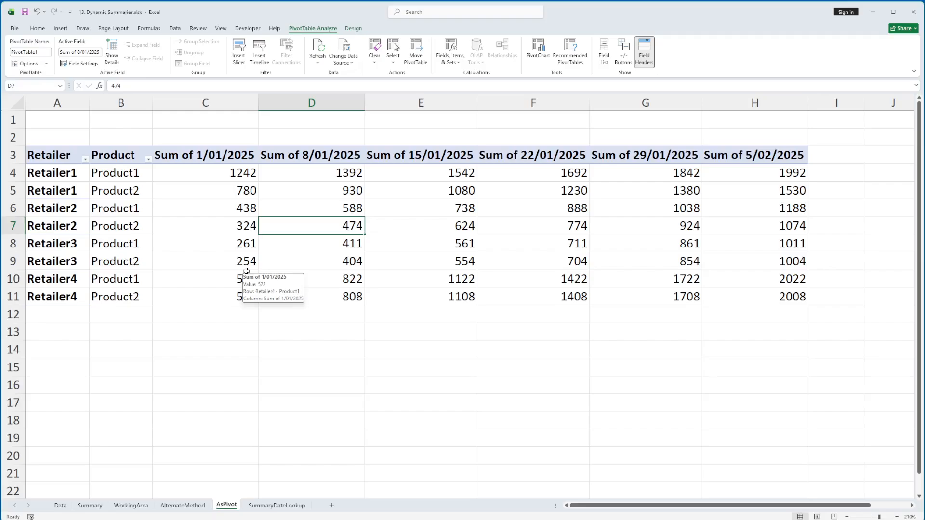
Try to rename the pivot header in C3 to 1/01/2025 by removing its "Sum of" prefix.
click(148, 225)
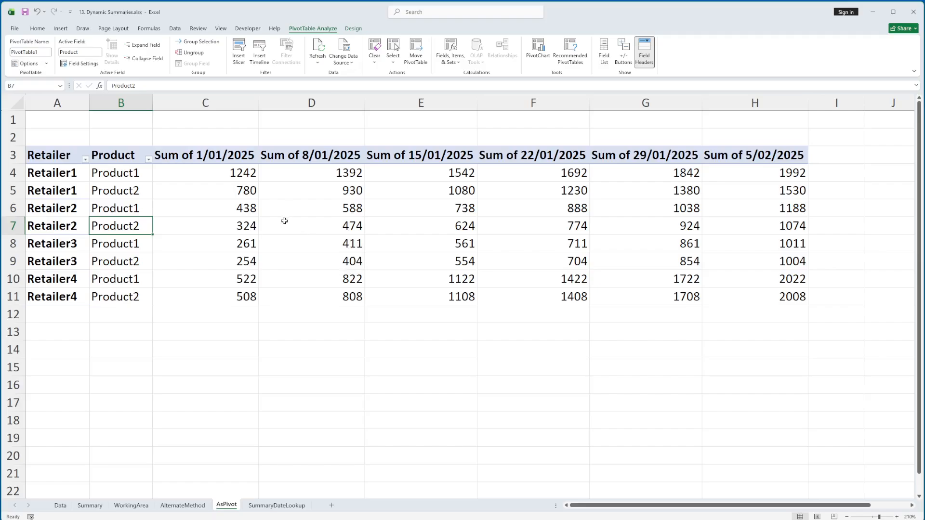
click(197, 157)
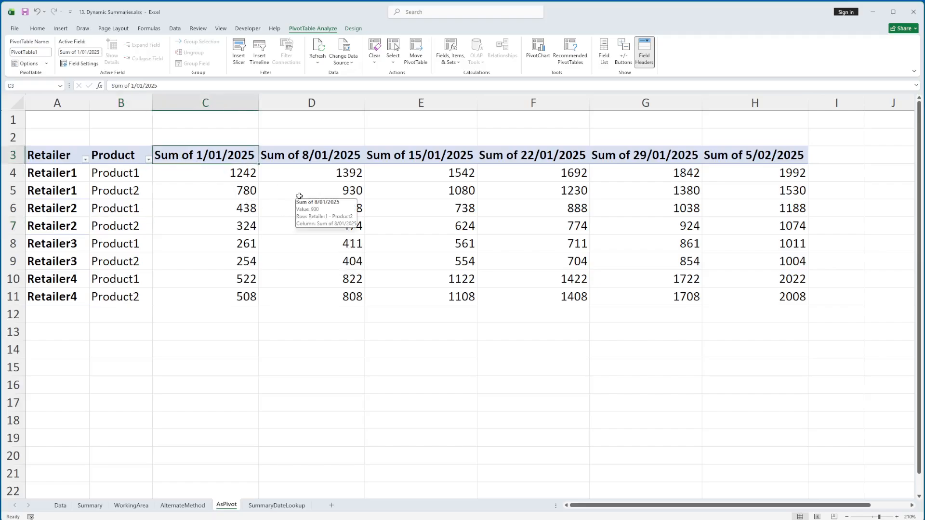
double_click(218, 166)
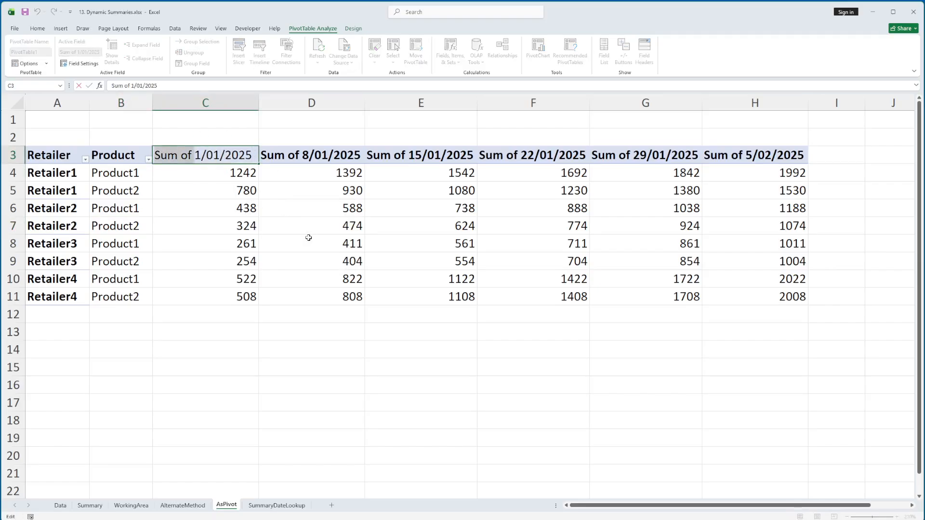
key(BackSpace)
key(Return)
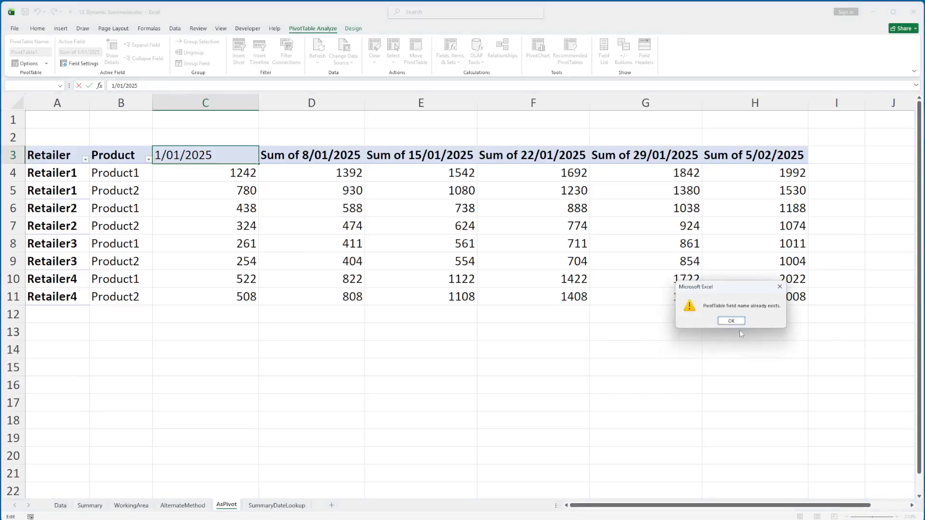
key(Return)
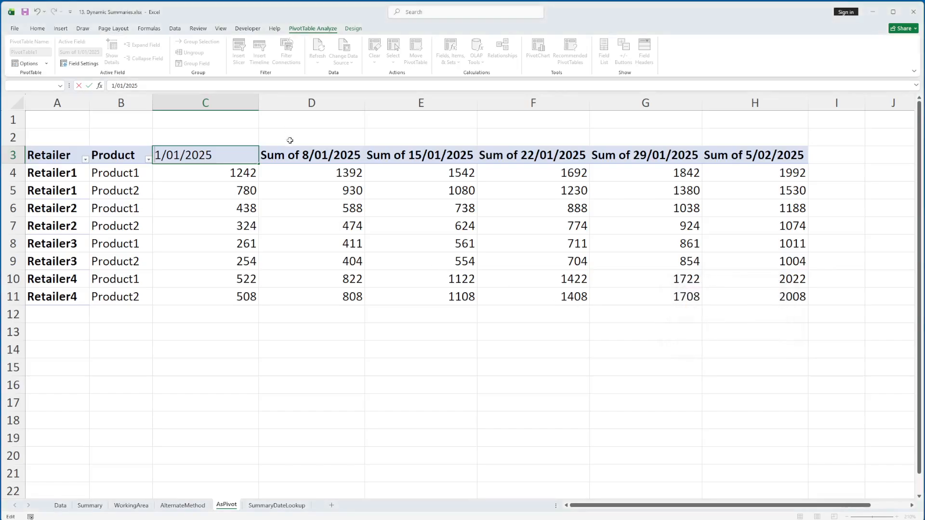
key(Escape)
Rename the pivot header in C3 to "Wk 1/01/2025", replacing its "Sum of" prefix.
key(F2)
key(Home)
key(ctrl+shift+Right)
key(ctrl+shift+Right)
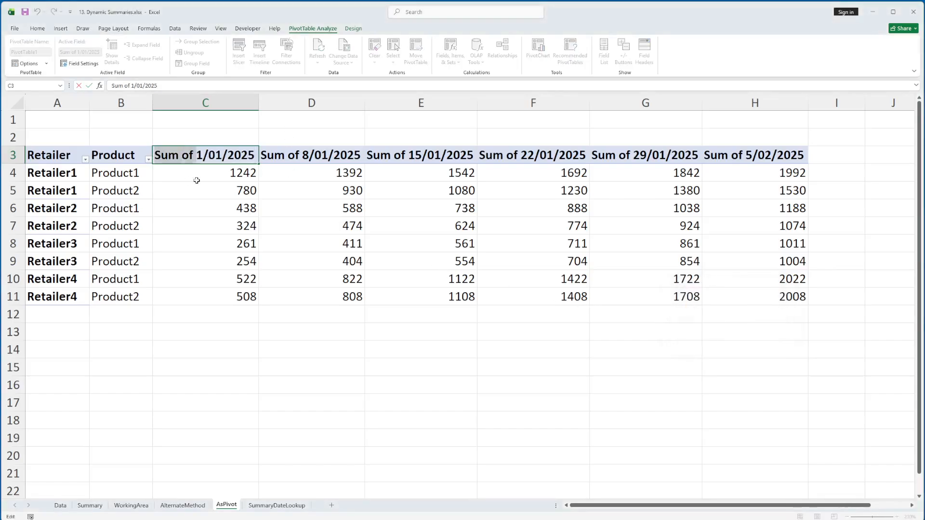
text(Wk)
key(Return)
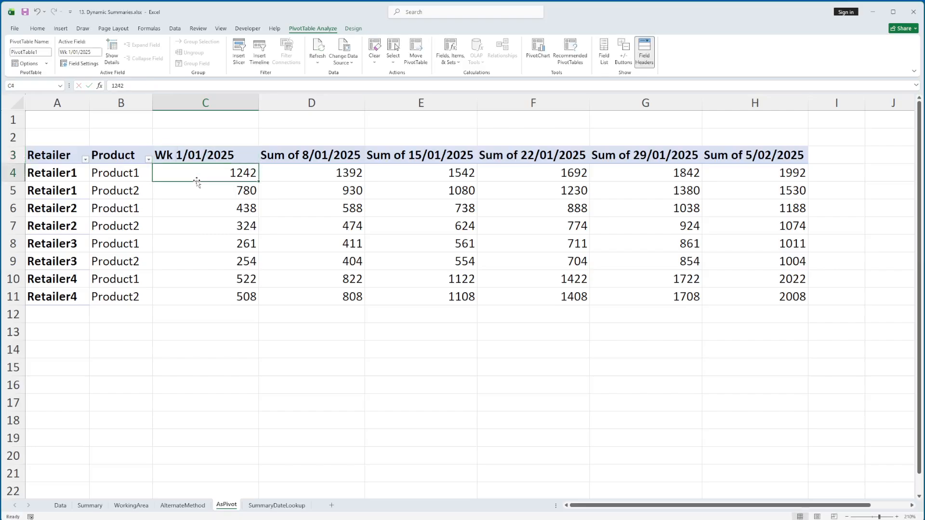
Undo the last rename of the pivot header in C3.
key(ctrl+z)
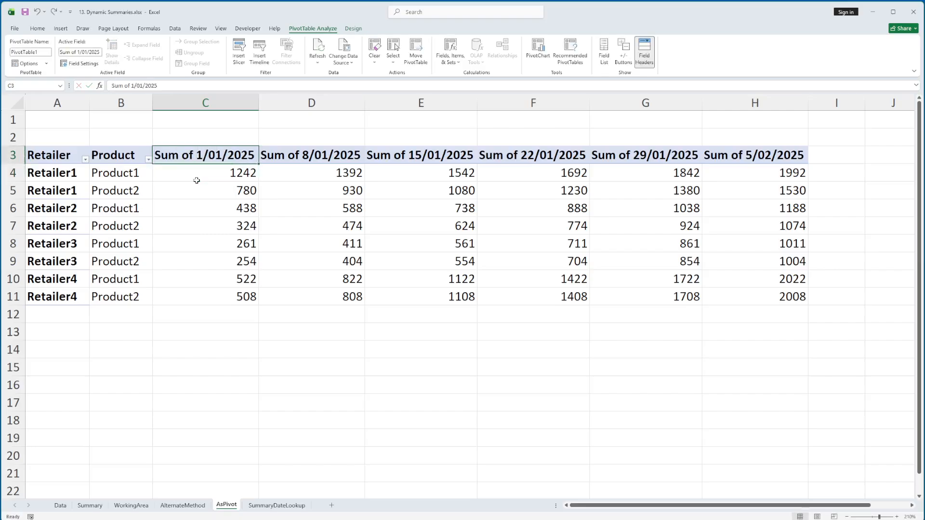
mouse_move(201, 176)
mouse_move(318, 249)
Change the first week header in E5 on the Data sheet to 8/01/2025.
click(61, 505)
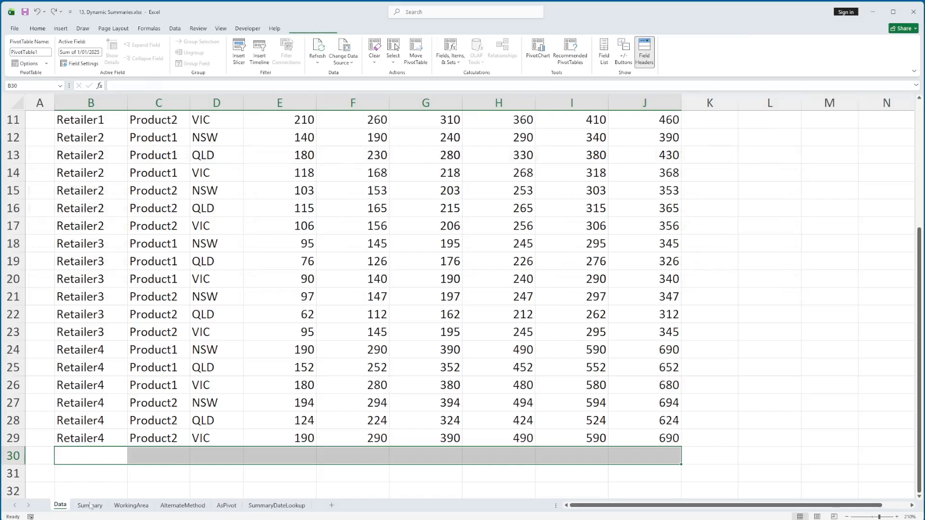
scroll(332, 234, up, 3)
click(288, 159)
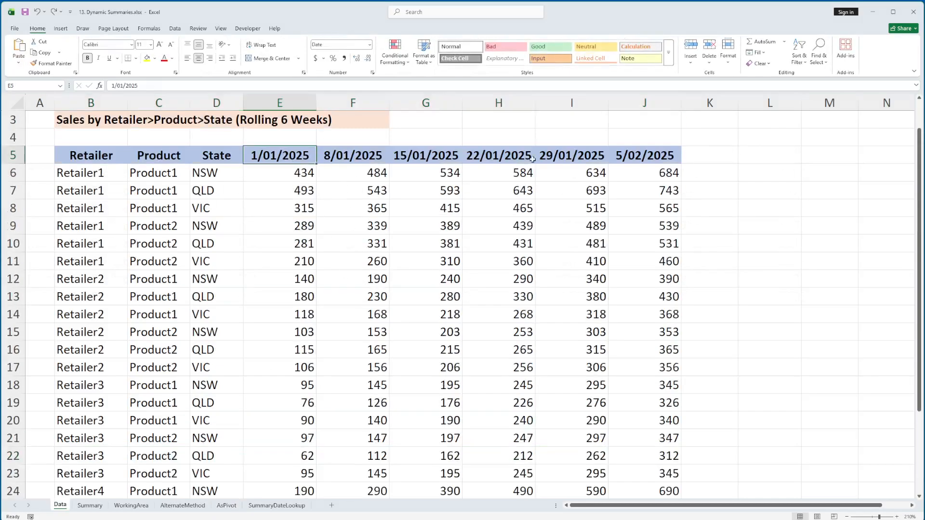
shift+click(640, 158)
click(286, 155)
key(F2)
key(Home)
key(Delete)
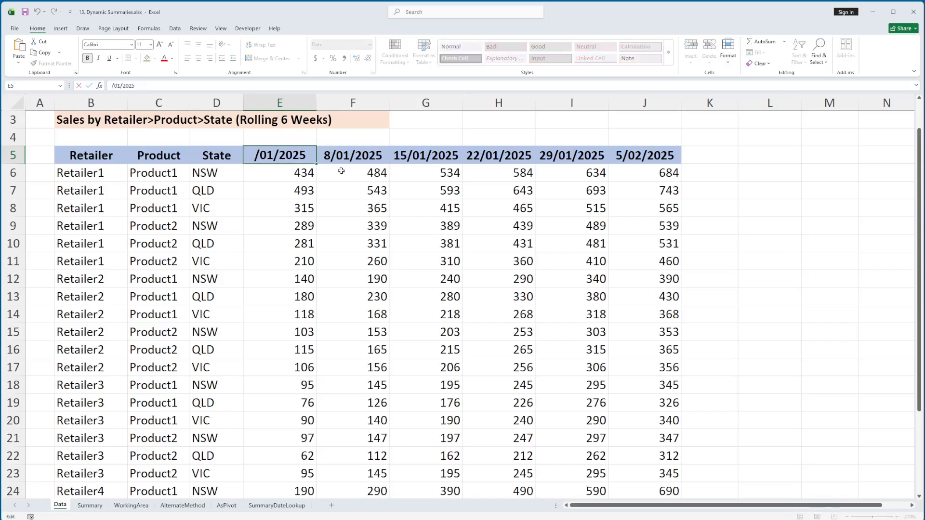
text(8)
key(ctrl+Return)
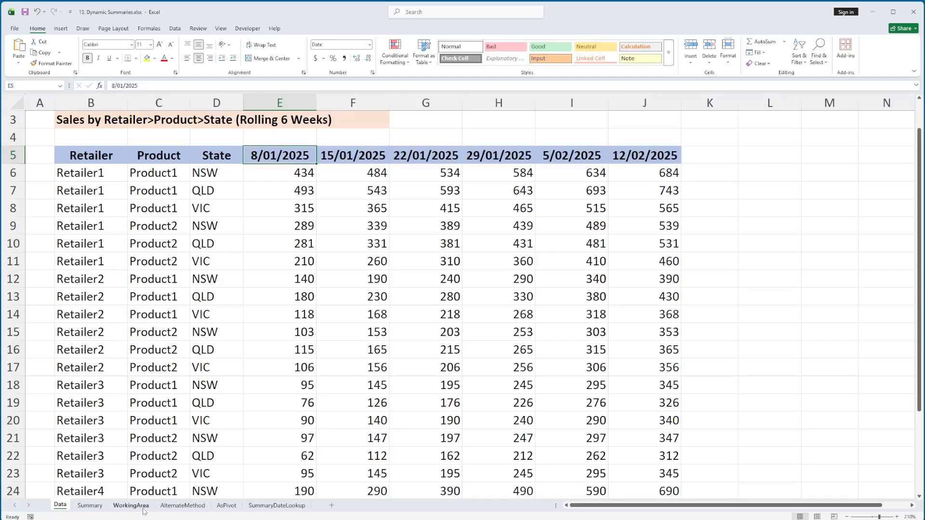
Refresh the pivot table on the AsPivot sheet to pick up the changed week headers.
click(226, 505)
click(279, 224)
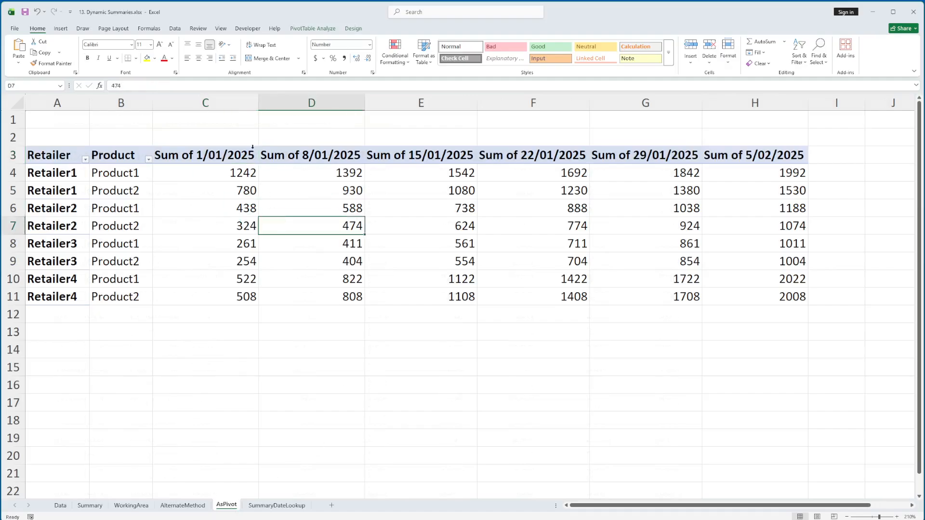
click(313, 29)
click(318, 64)
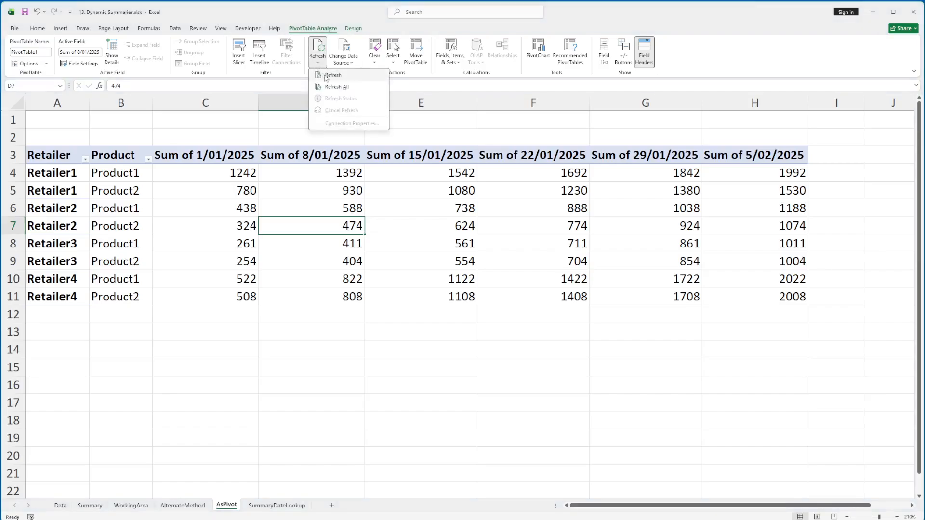
click(332, 75)
Add the 12/02/2025 field to the pivot table's values and close the field list.
click(195, 165)
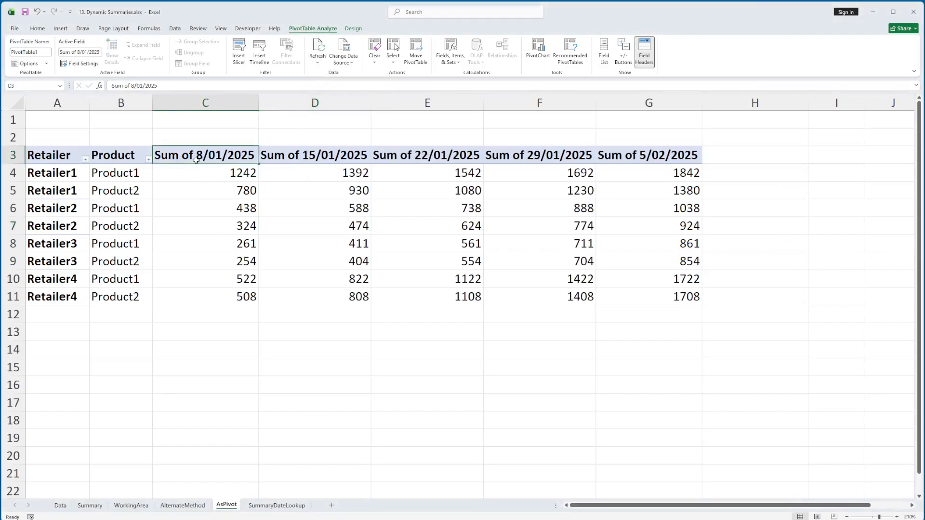
click(641, 157)
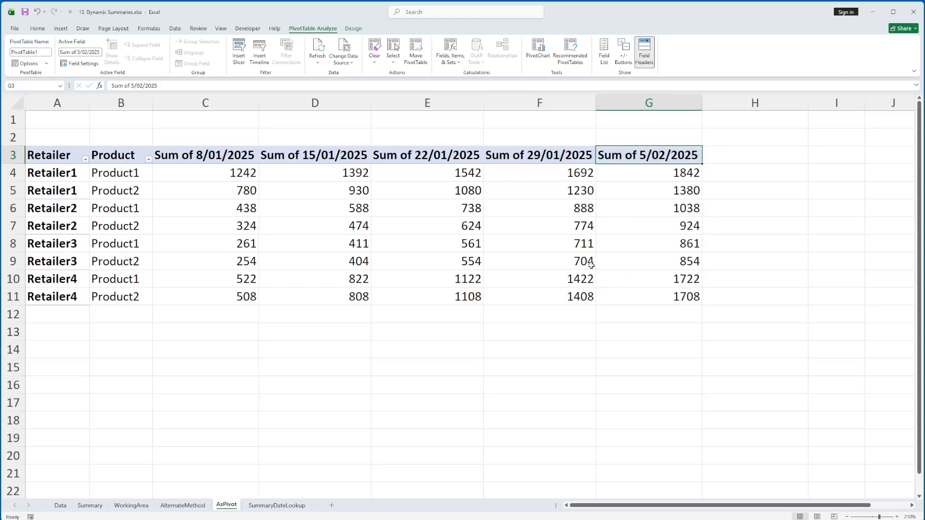
click(603, 51)
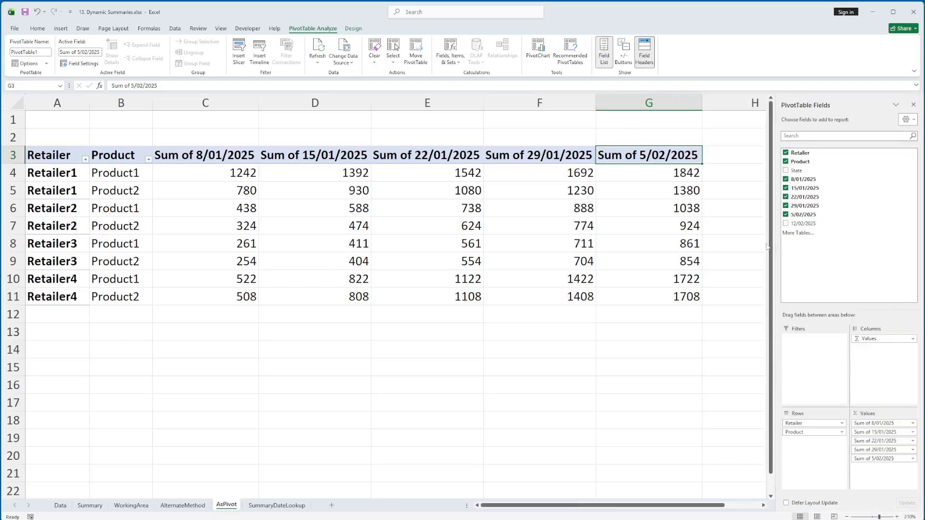
click(785, 225)
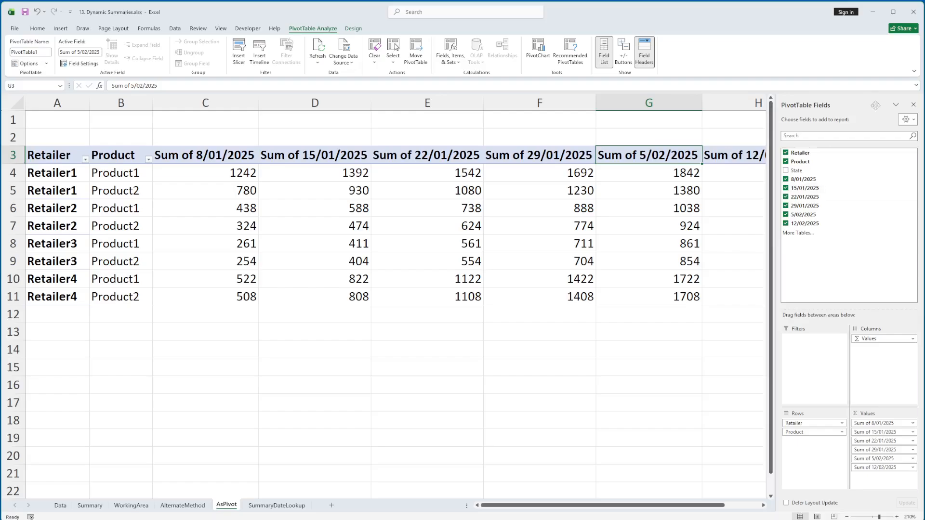
click(914, 105)
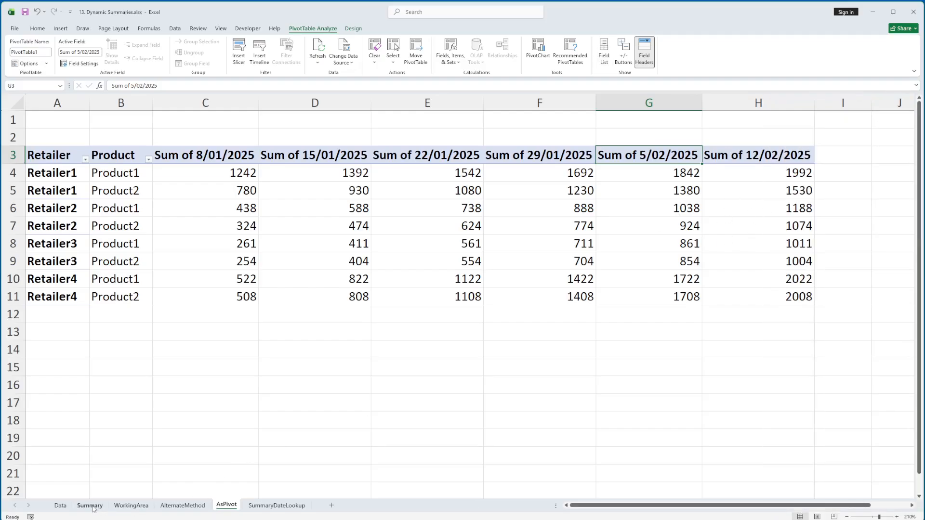
Insert a column before the 8/01/2025 column on the Data sheet and head it "Date".
click(61, 505)
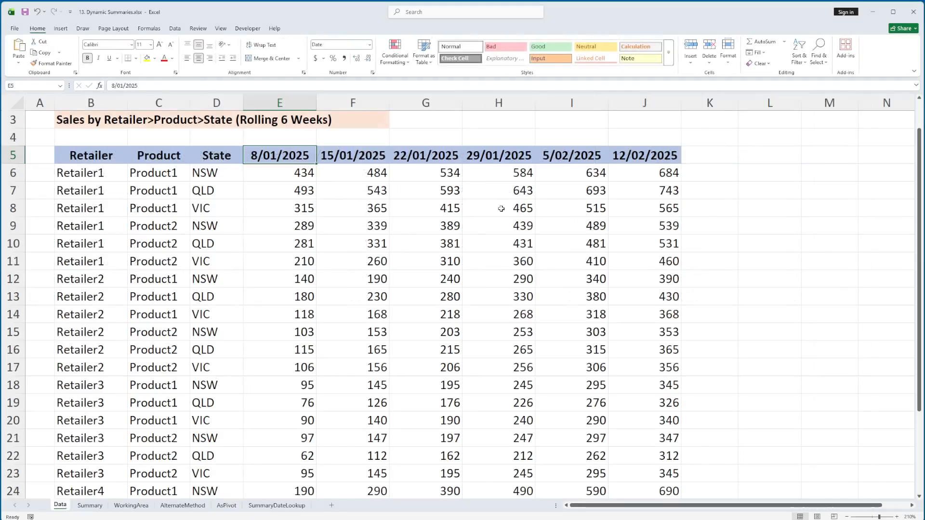
click(276, 107)
right_click(277, 106)
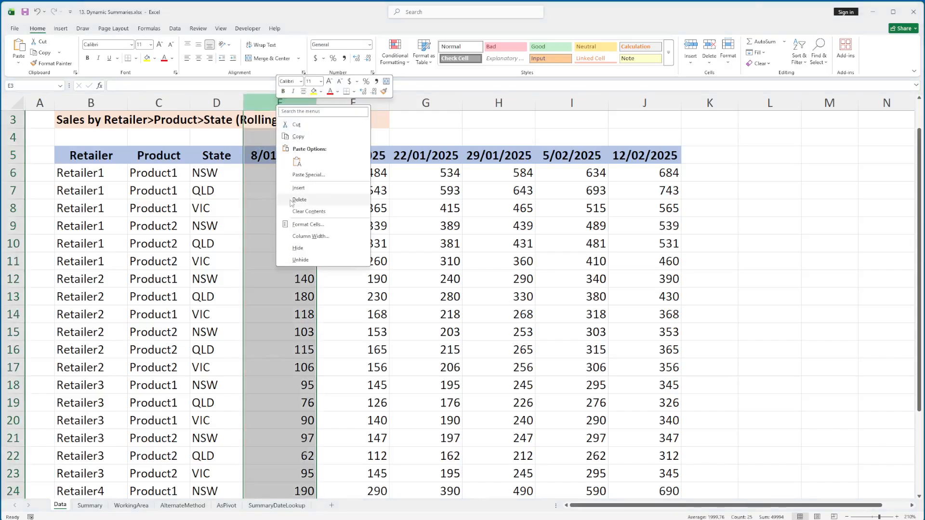
click(298, 187)
click(295, 162)
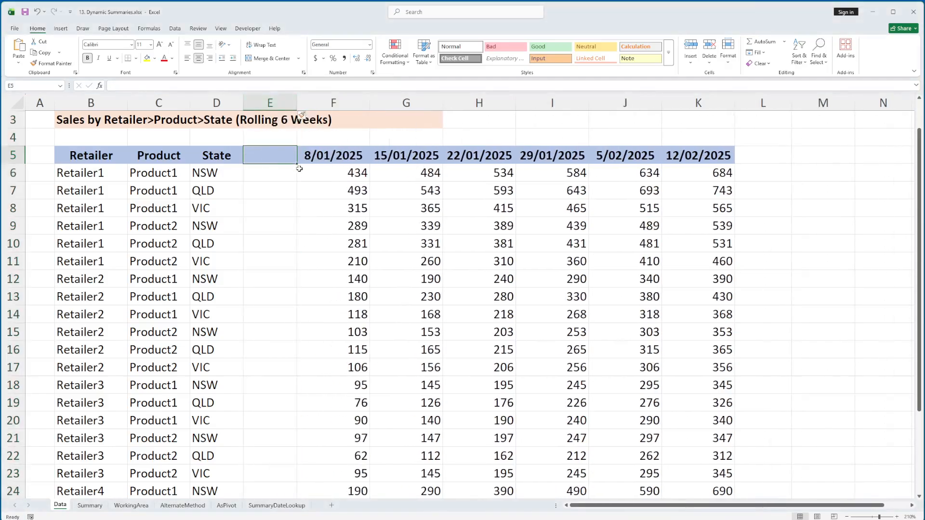
text(Date)
key(Return)
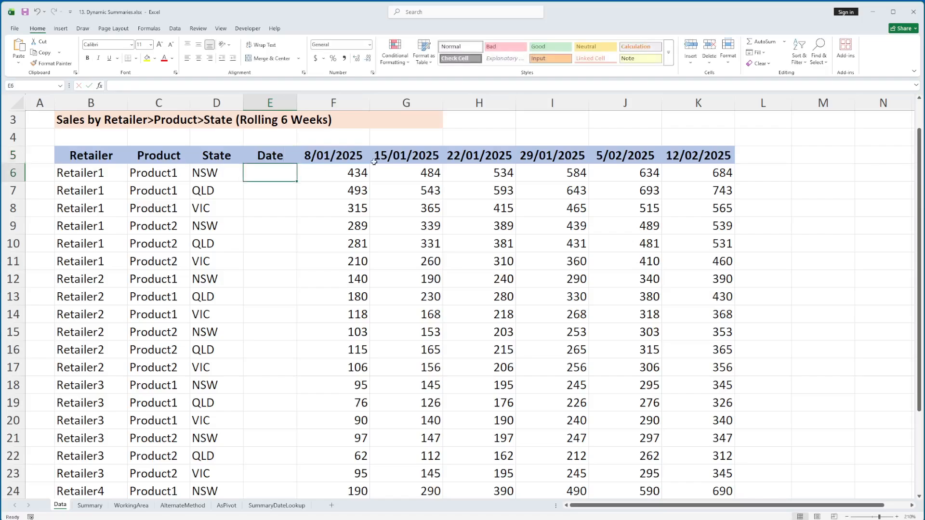
drag(282, 174, 265, 456)
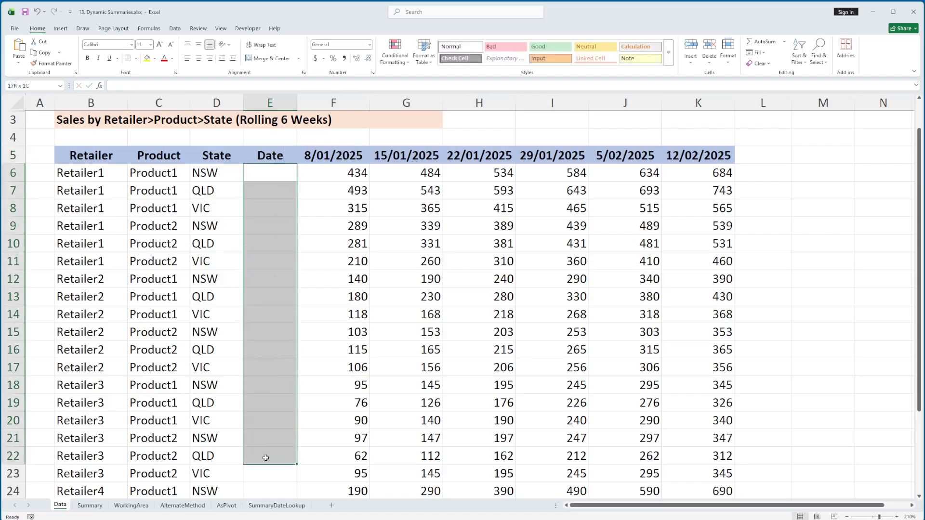
Insert another column before the 8/01/2025 column on the Data sheet and head it "Volume".
click(319, 103)
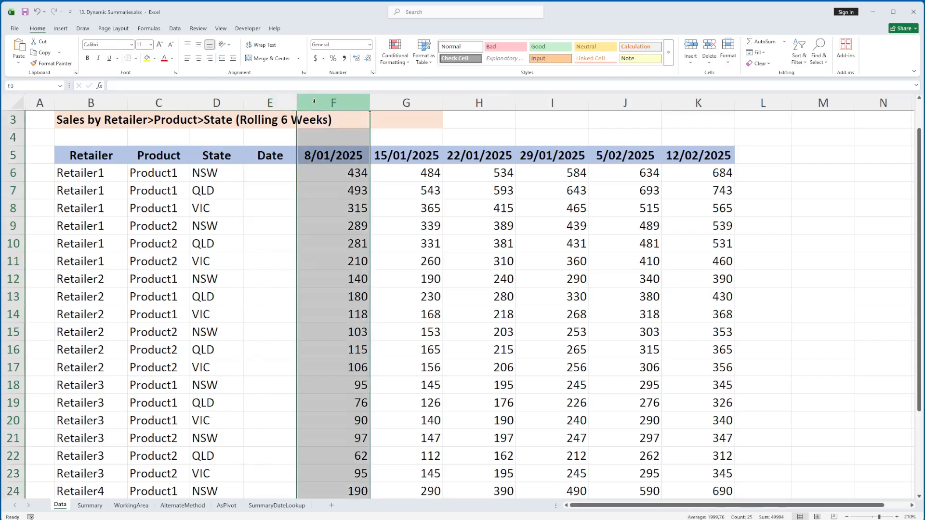
right_click(315, 103)
click(338, 187)
key(Down)
key(Down)
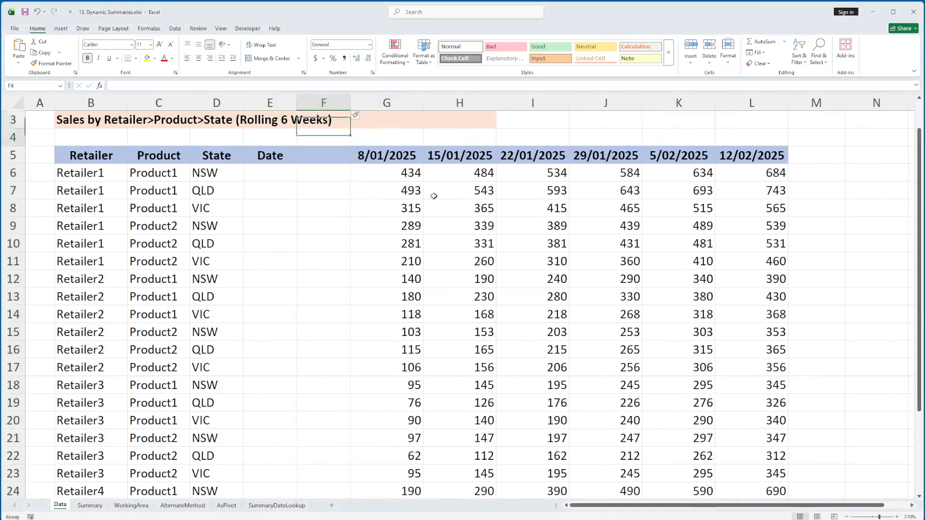
text(Vol)
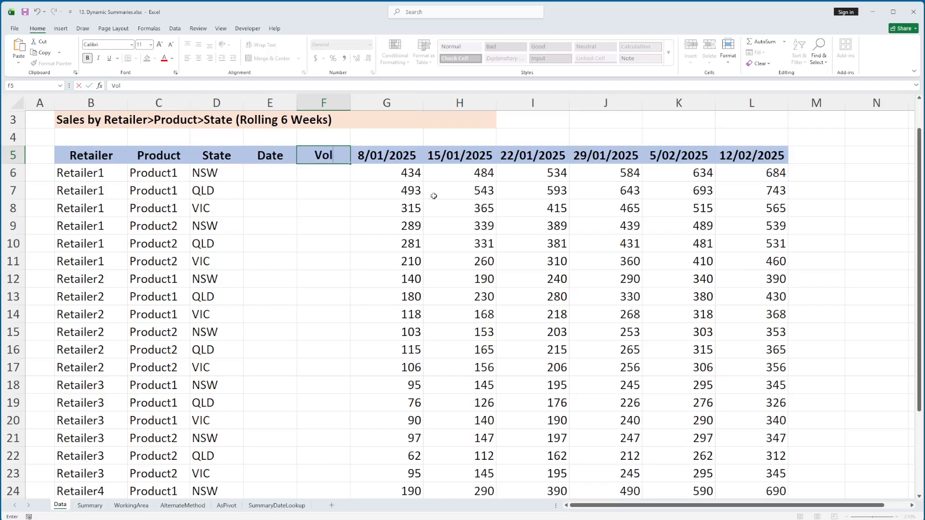
text(ume)
key(Return)
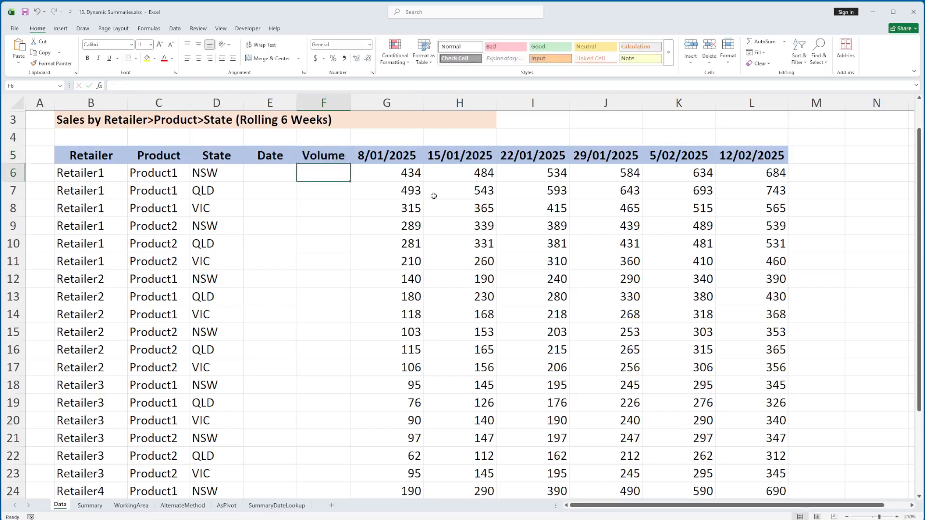
Compare the six weekly sales columns with the Date and Volume columns on the Data sheet.
drag(404, 103, 744, 113)
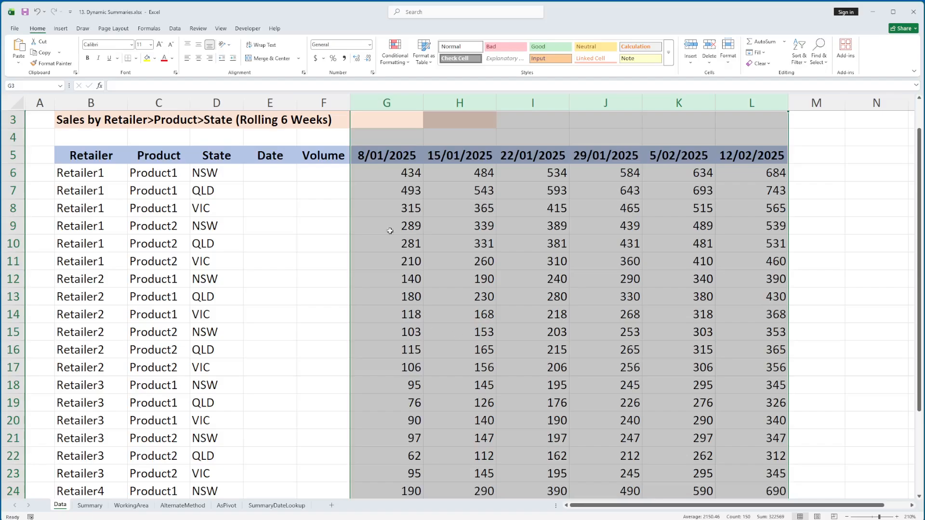
click(382, 197)
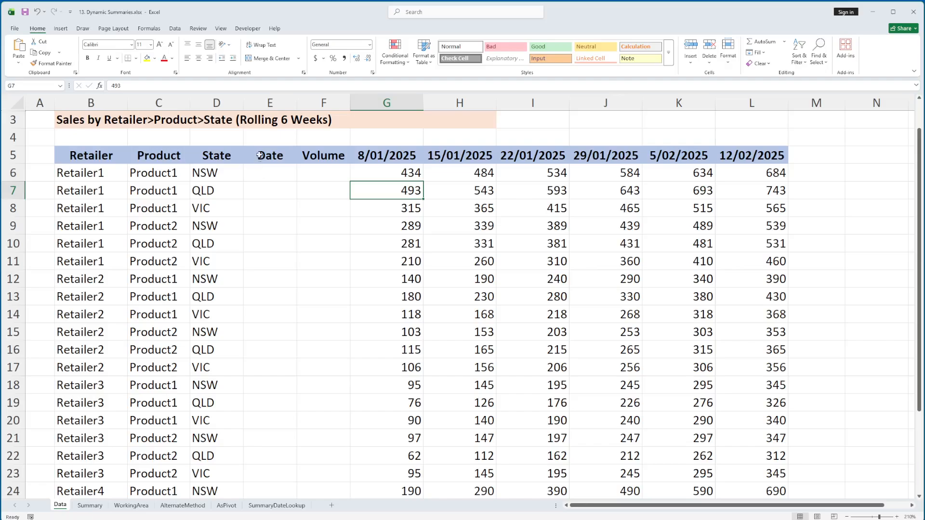
drag(264, 103, 304, 109)
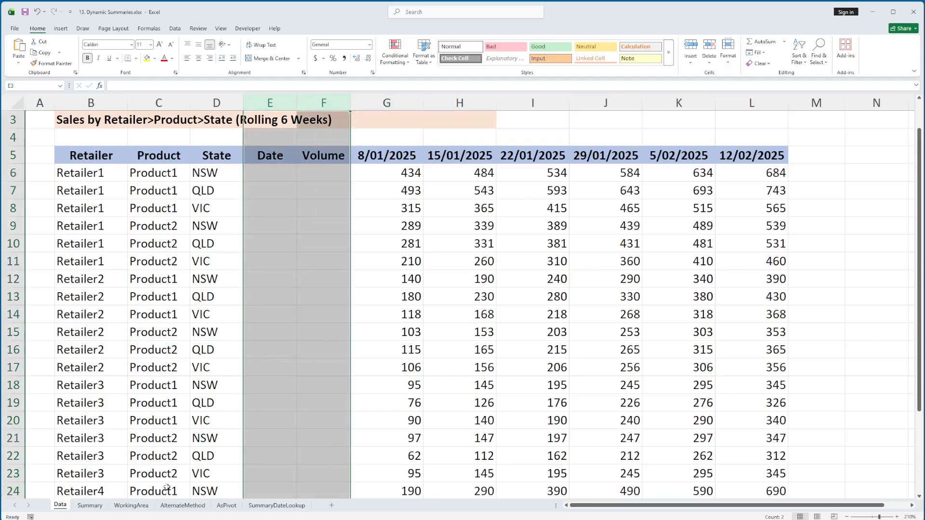
Unhide the hidden columns from A to R on the Summary sheet and inspect the retailer formula in B4.
click(89, 506)
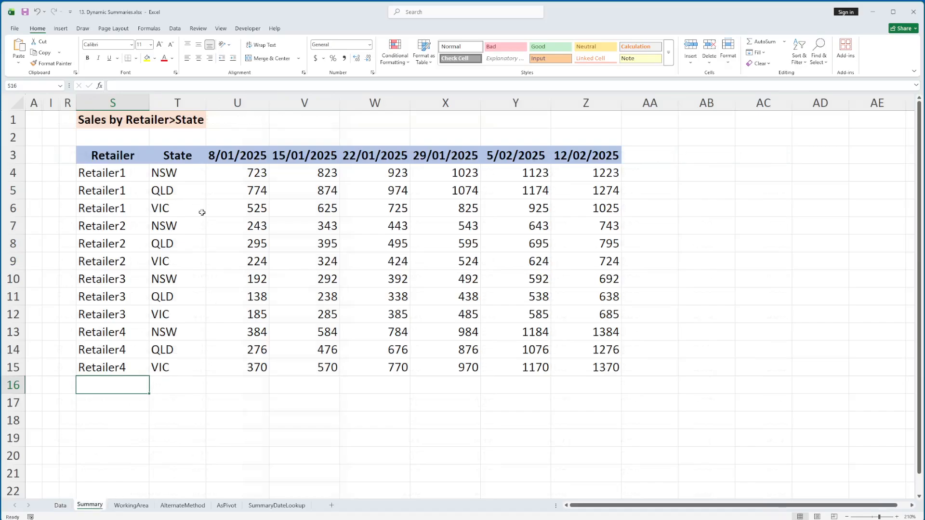
click(114, 173)
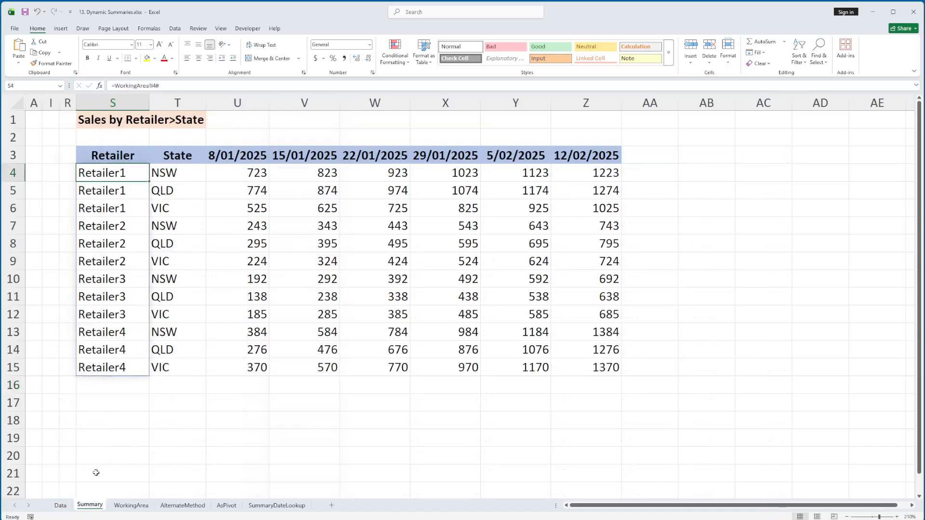
drag(36, 103, 73, 105)
right_click(73, 105)
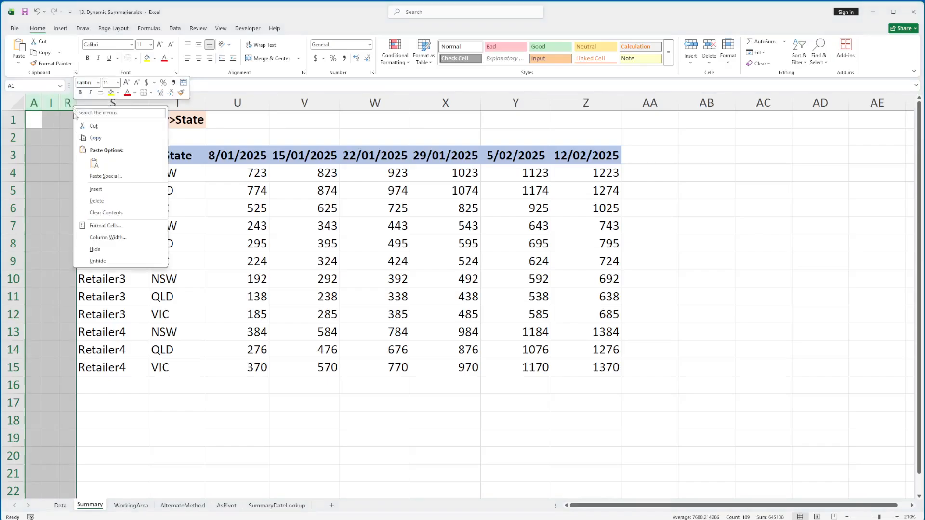
click(96, 262)
click(124, 192)
click(82, 174)
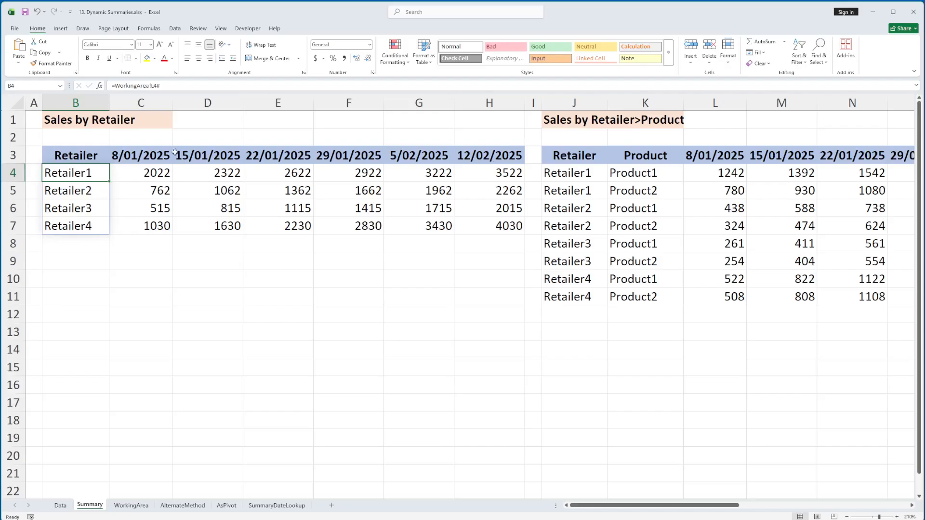
Examine the week headers and their formulas in row 3 across all three summary tables.
click(154, 157)
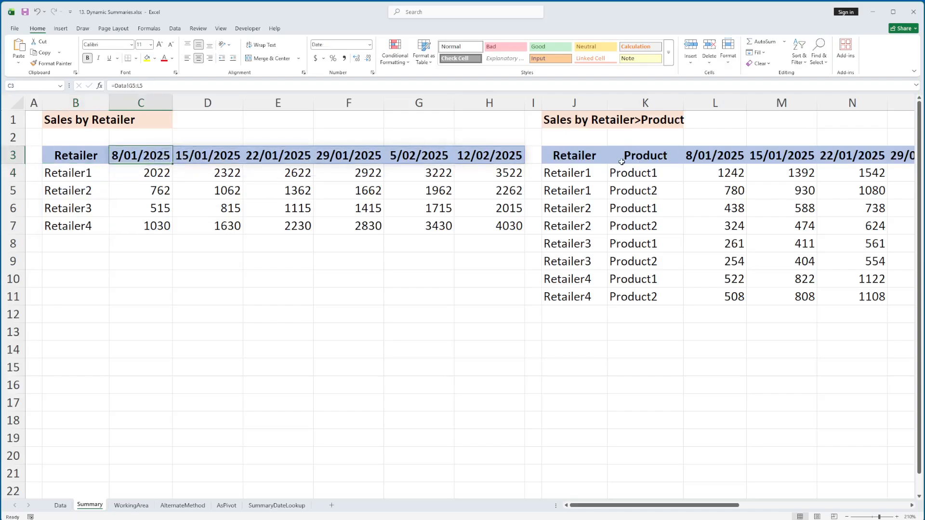
click(676, 155)
key(Right)
key(Right)
key(Right)
key(Right)
key(Right)
key(Right)
key(Right)
key(Right)
key(Right)
key(Right)
key(Right)
key(Right)
key(Right)
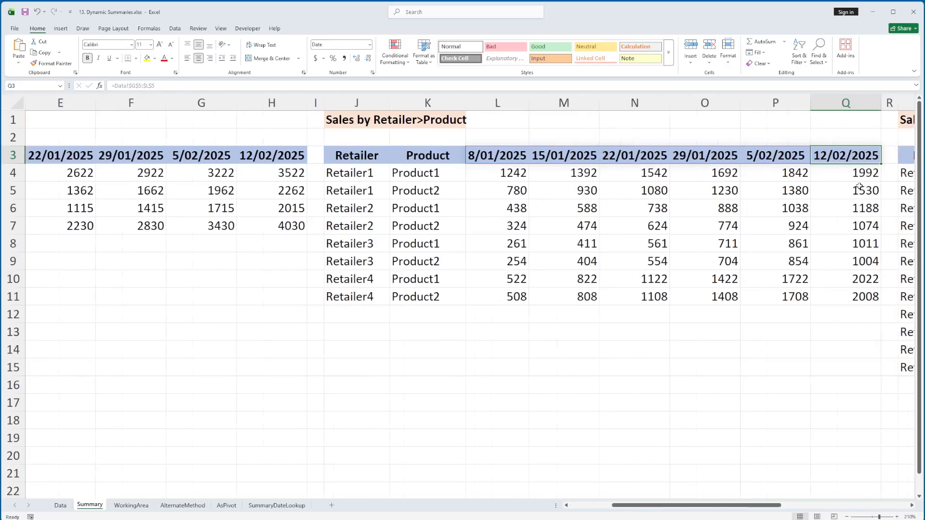
key(Left)
key(Left)
key(Left)
key(Left)
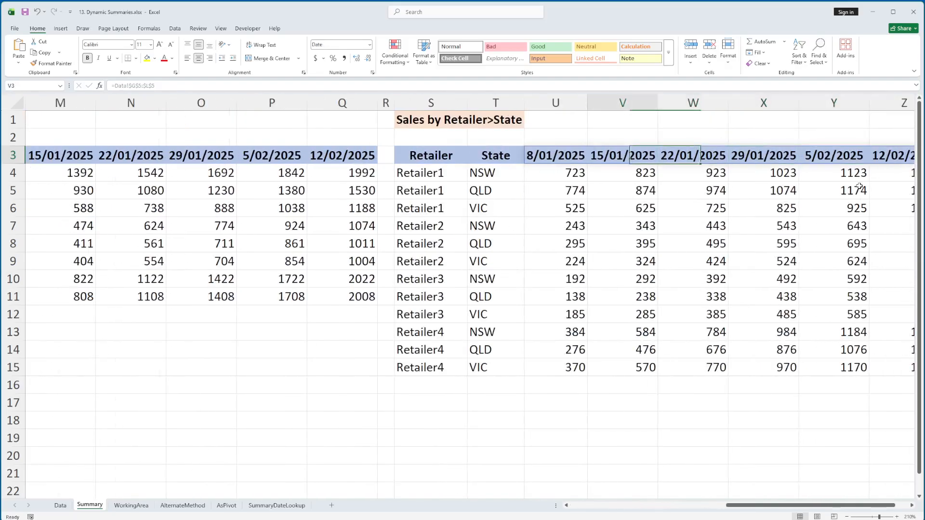
key(Home)
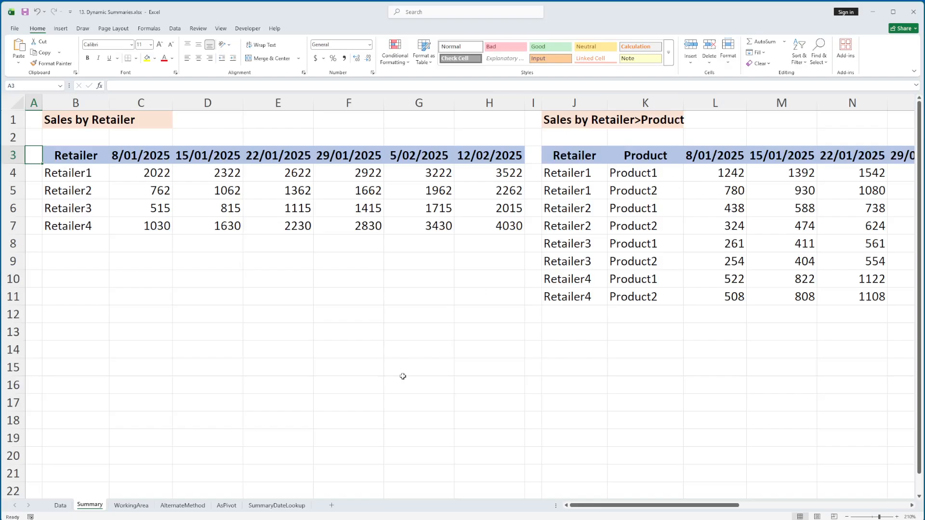
Delete the Date and Volume columns from the Data sheet.
click(62, 505)
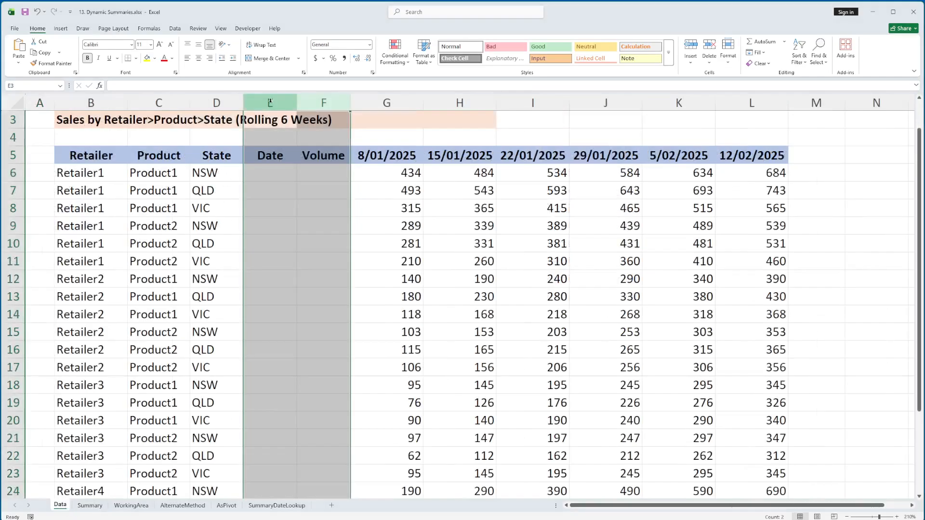
drag(270, 102, 319, 101)
right_click(319, 101)
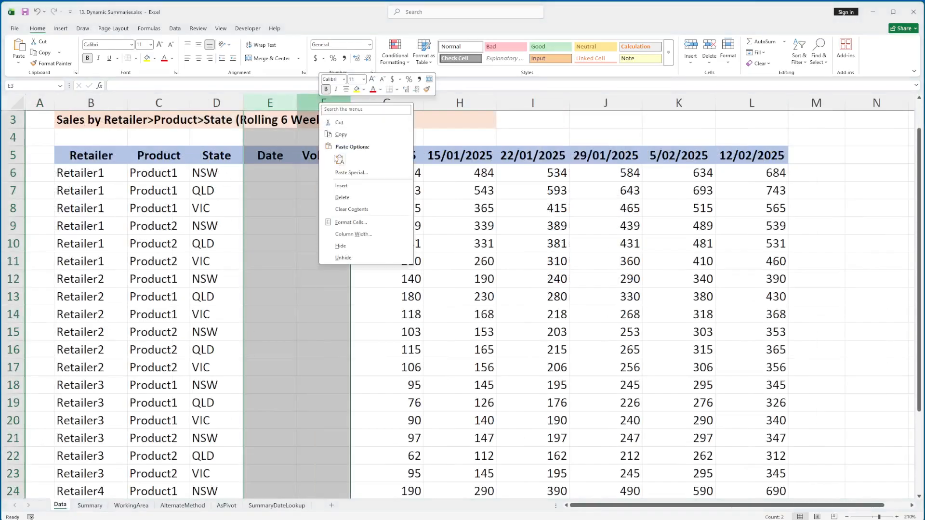
click(343, 200)
click(351, 403)
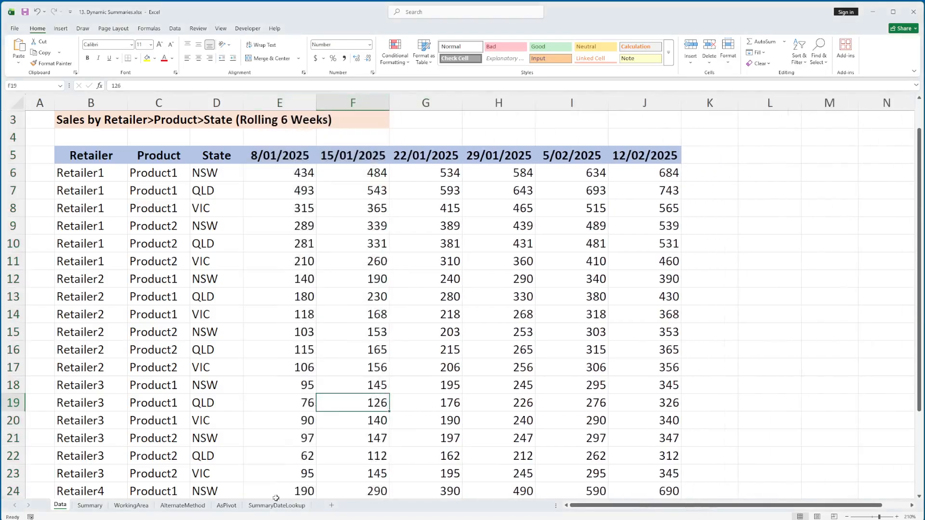
Compare the pivot table on the AsPivot sheet with the formula-driven tables on the Summary sheet.
click(226, 505)
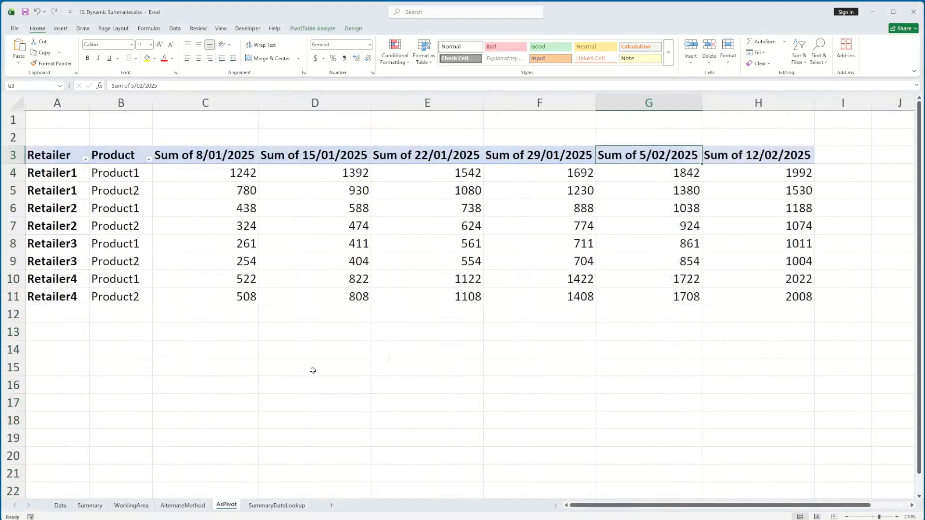
click(278, 232)
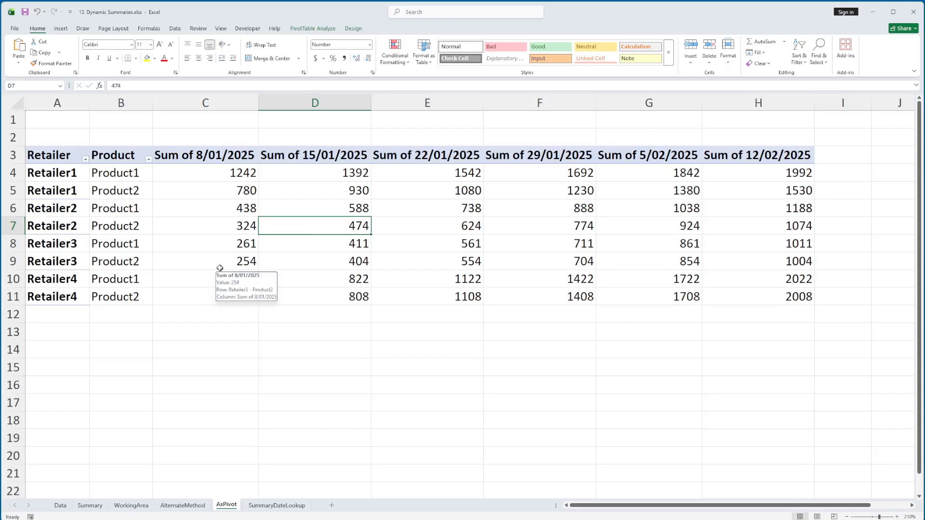
click(91, 505)
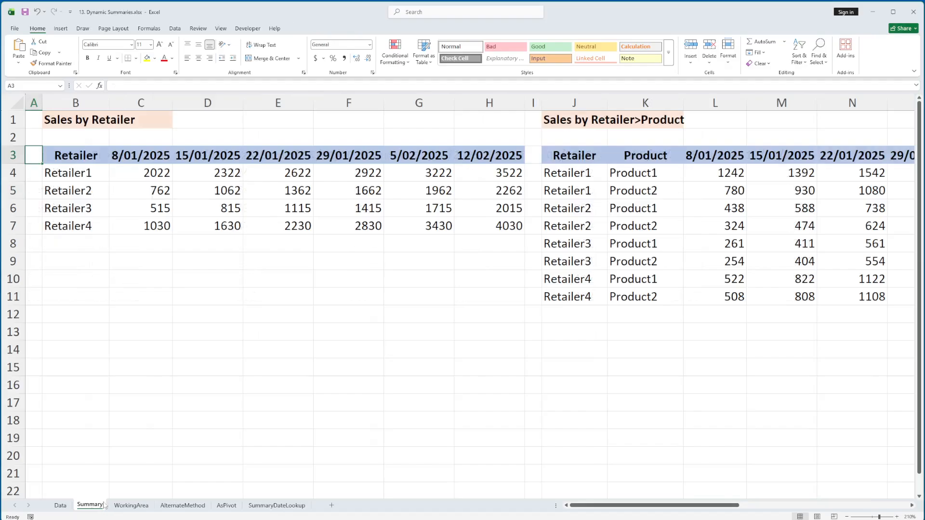